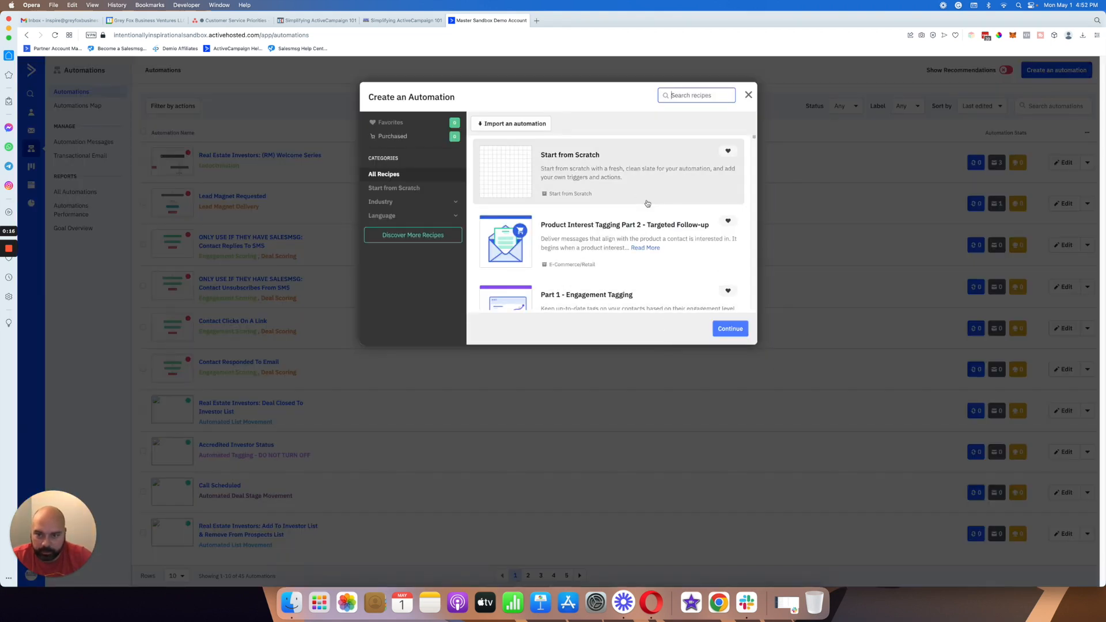
# Browse the library of automation recipes to see which prebuilt templates are available
pyautogui.scroll(-1, 635, 192)
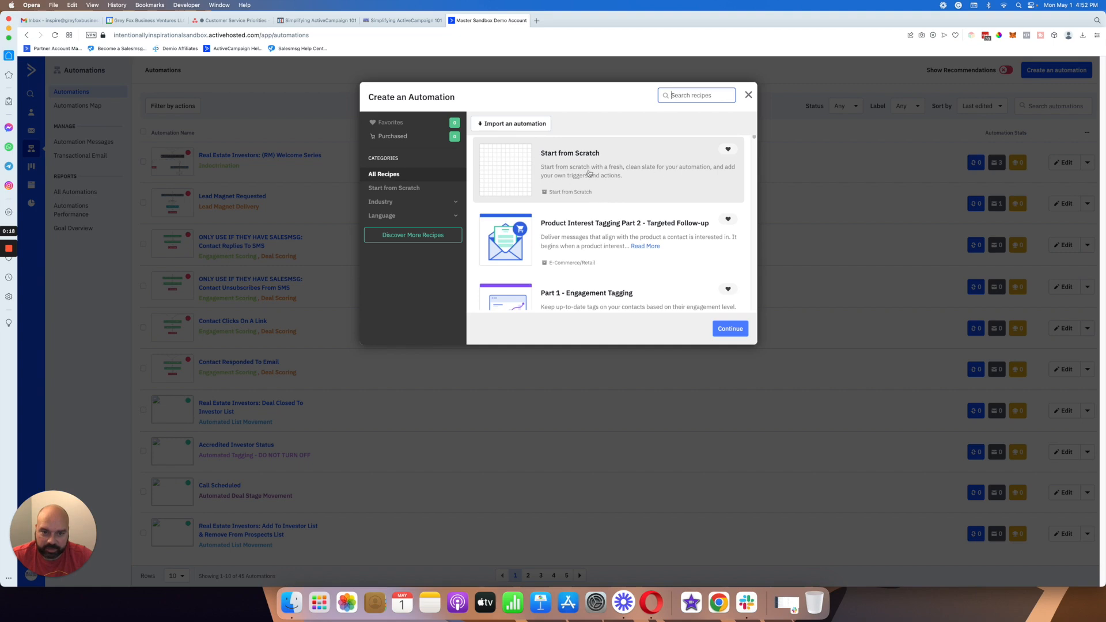
pyautogui.scroll(-2, 615, 203)
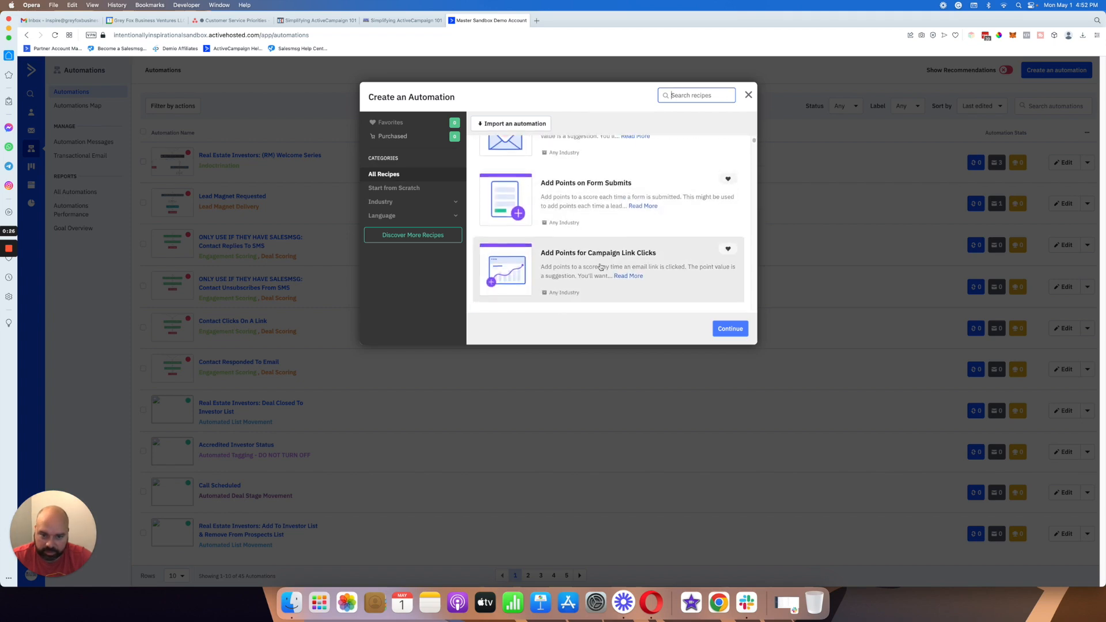
pyautogui.scroll(-2, 600, 266)
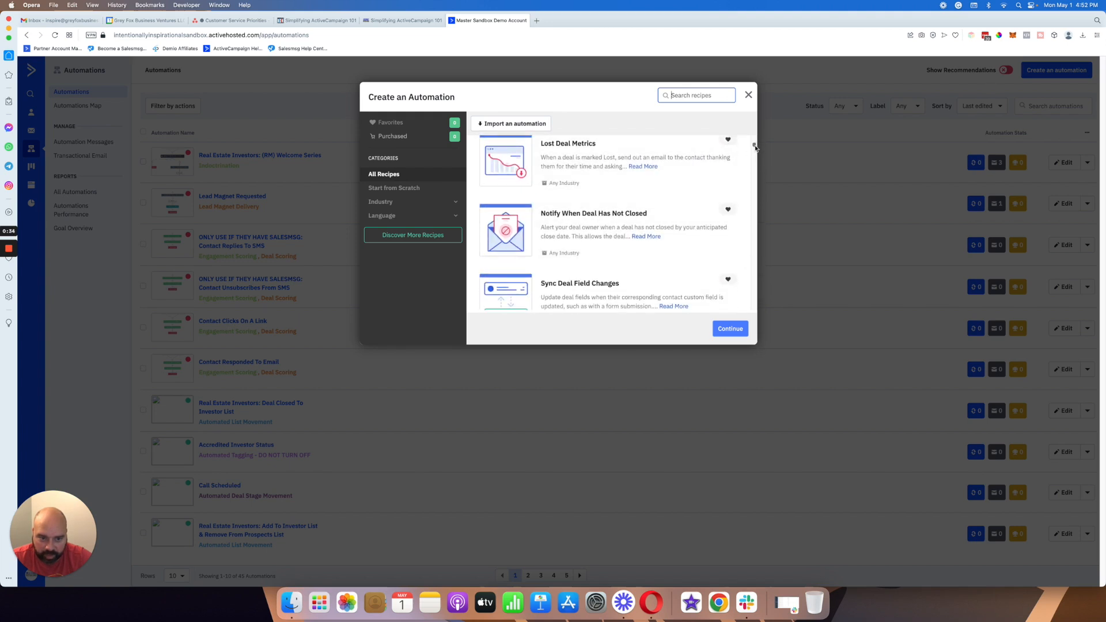
pyautogui.scroll(-15, 534, 253)
pyautogui.scroll(-2, 534, 253)
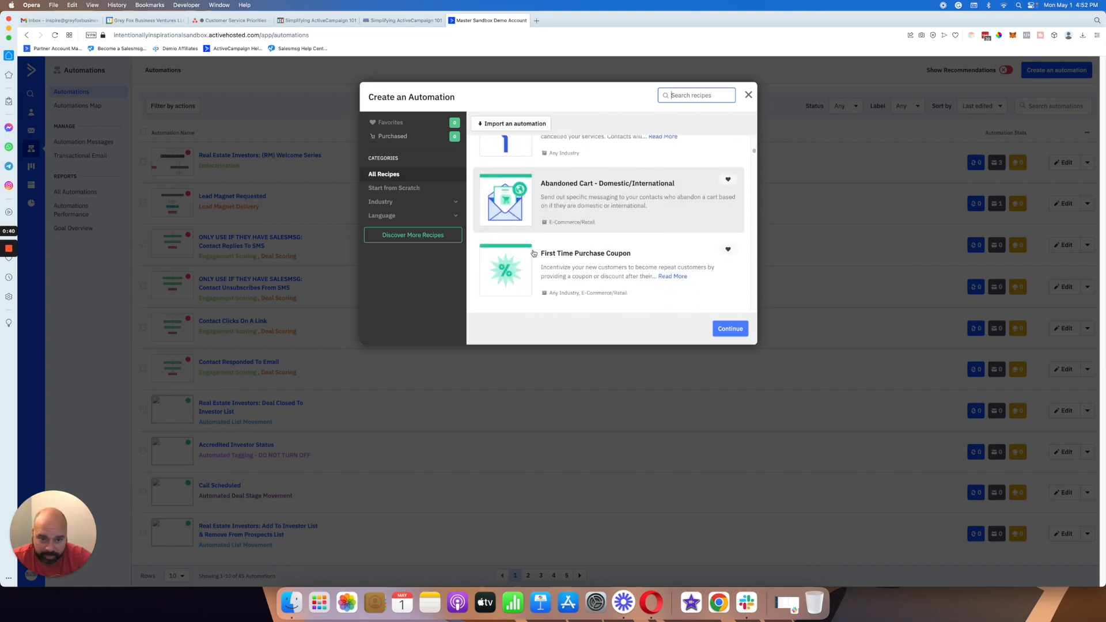
pyautogui.scroll(-10, 534, 253)
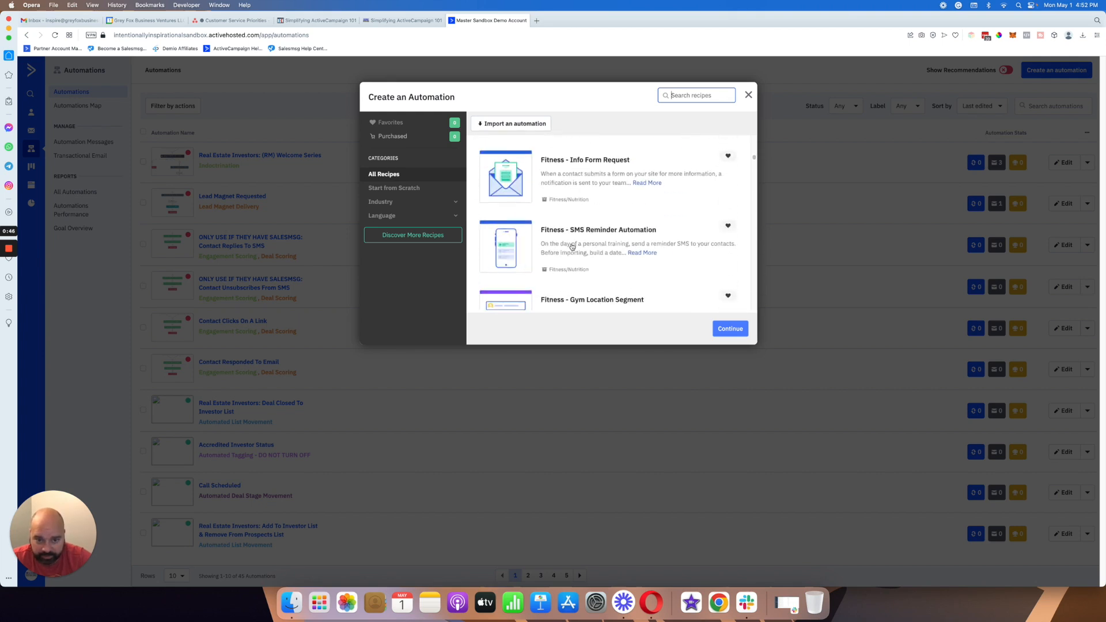
pyautogui.scroll(-10, 571, 247)
pyautogui.scroll(-15, 593, 239)
pyautogui.scroll(-15, 593, 239)
pyautogui.scroll(-15, 593, 238)
pyautogui.scroll(10, 638, 253)
# Create a new automation using the Start from Scratch recipe
pyautogui.click(638, 175)
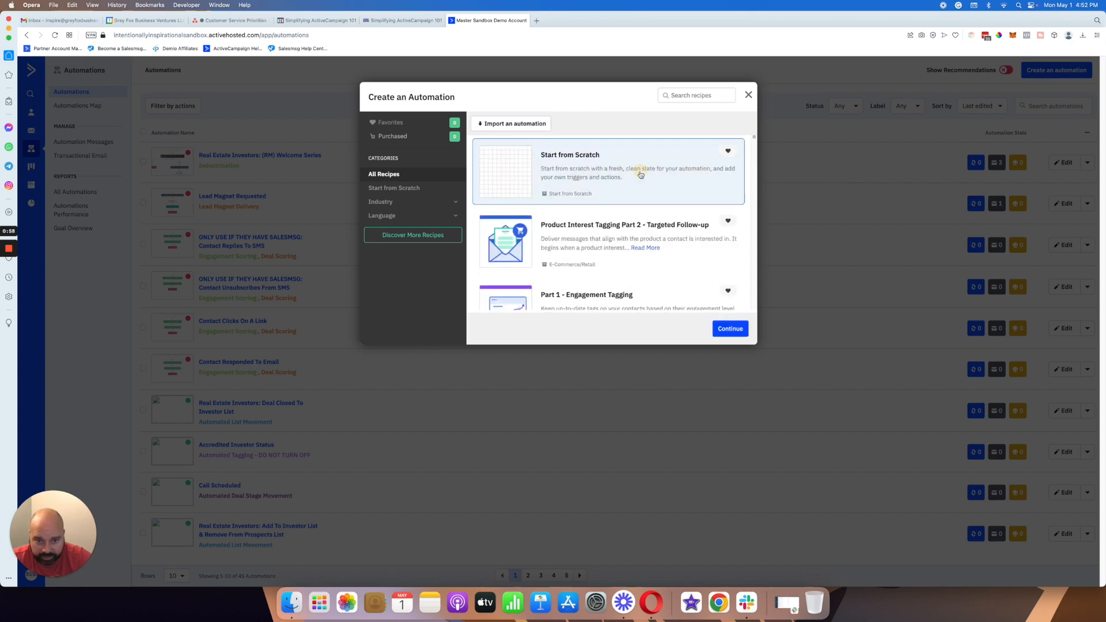
pyautogui.click(721, 328)
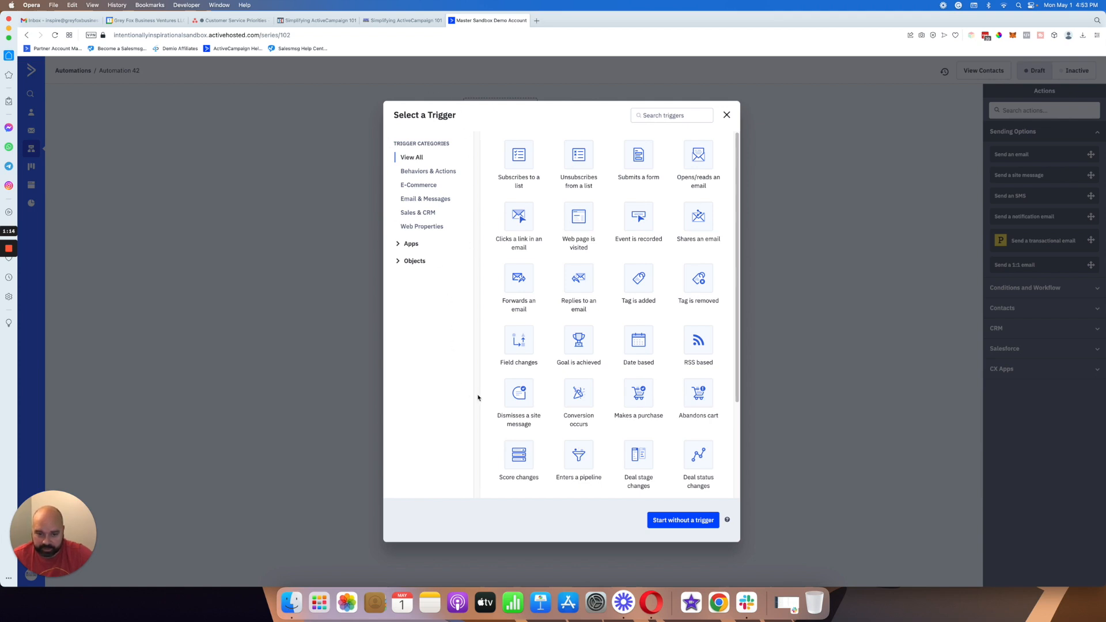
# Review the available trigger types and start the automation without a trigger
pyautogui.moveTo(738, 391); pyautogui.dragTo(735, 490)
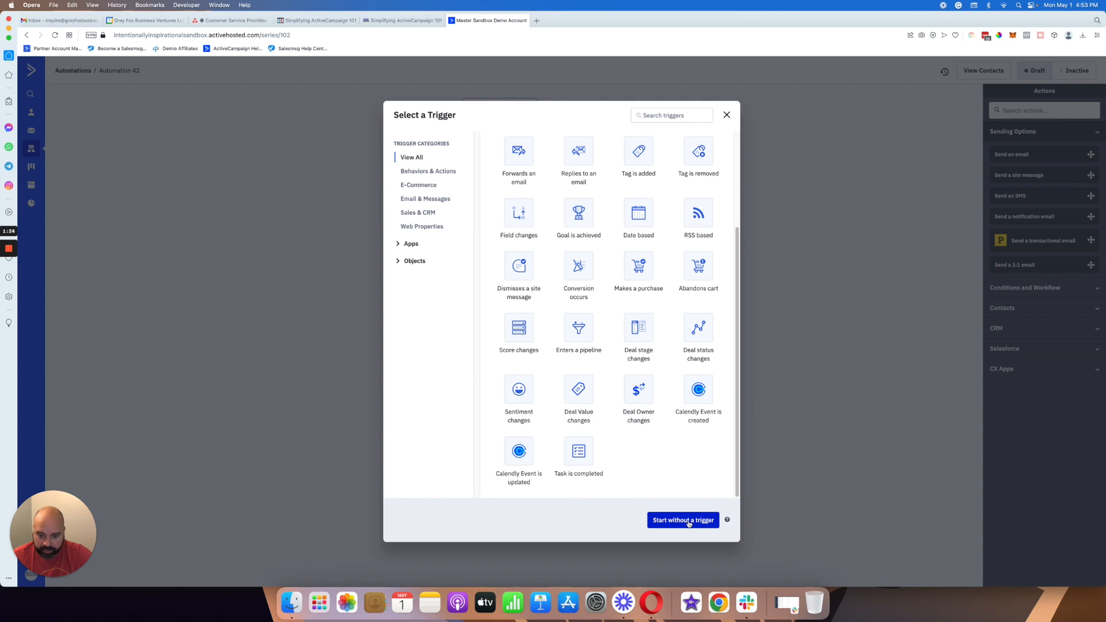
pyautogui.scroll(3, 674, 345)
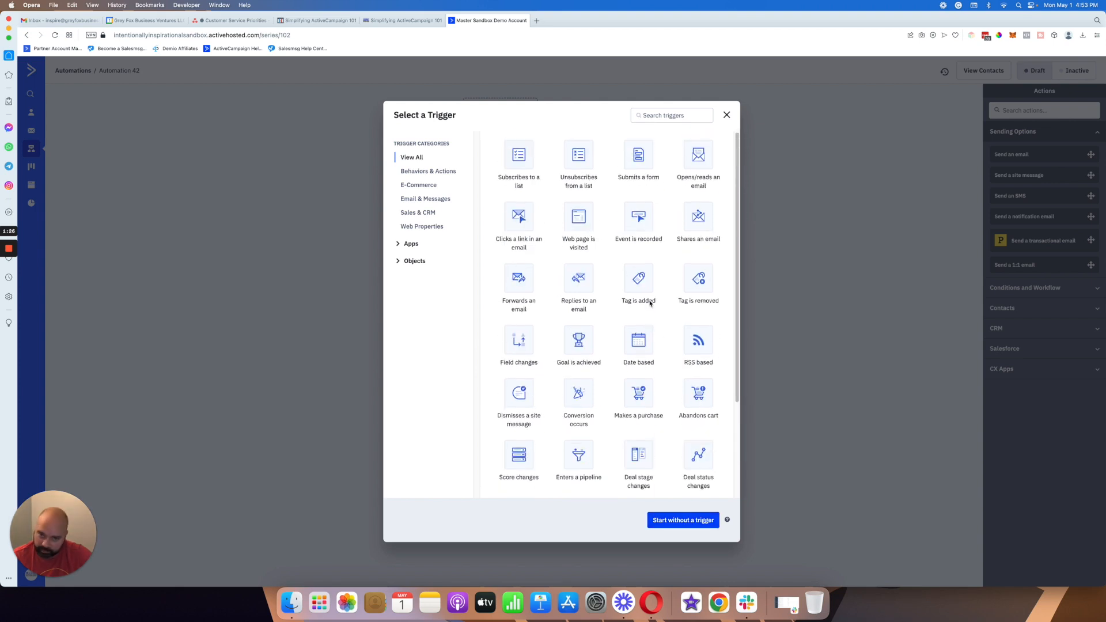
pyautogui.scroll(-4, 599, 271)
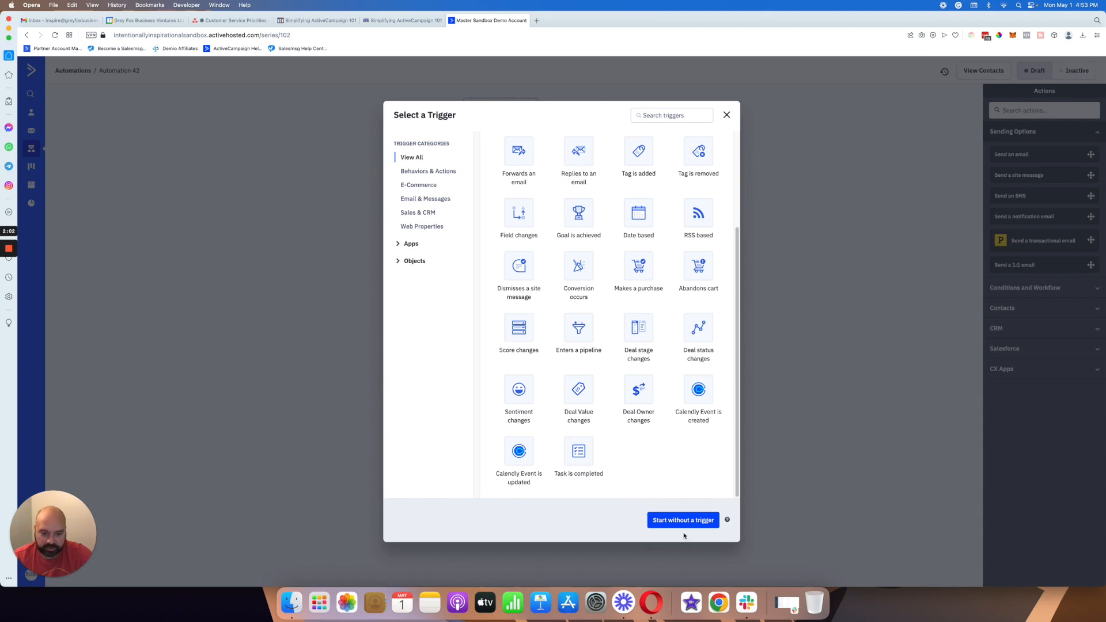
pyautogui.scroll(5, 647, 444)
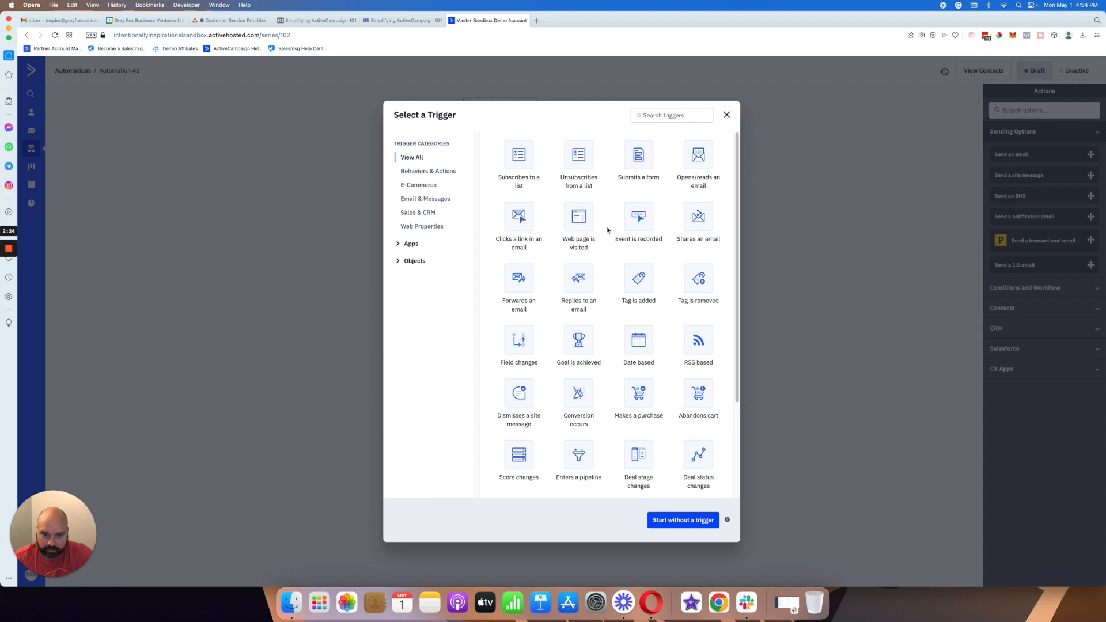
pyautogui.scroll(-3, 607, 230)
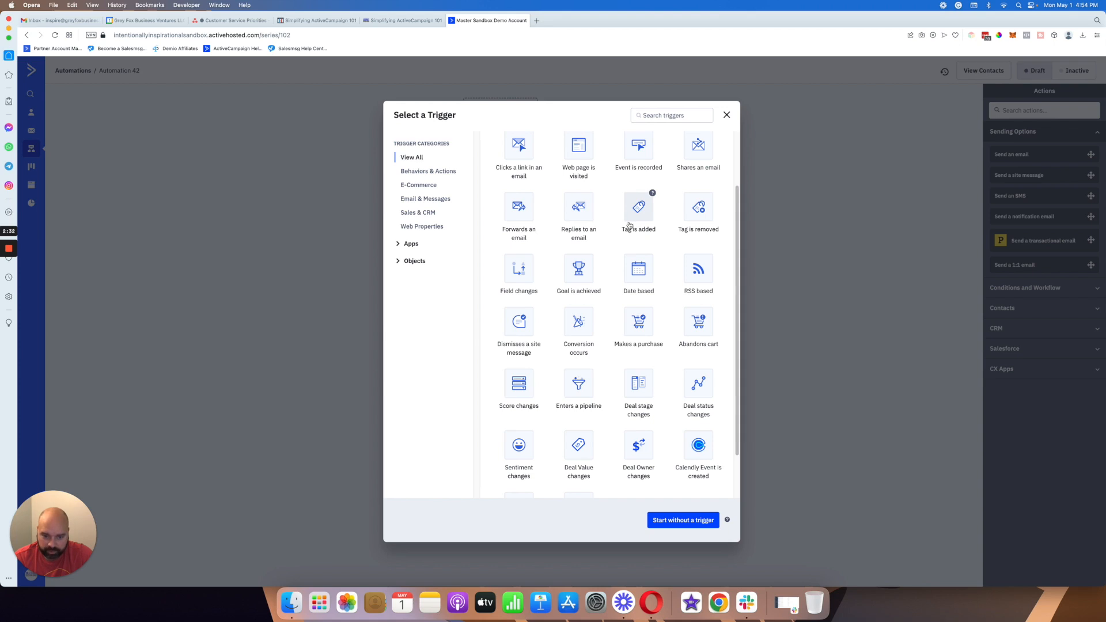
pyautogui.scroll(-2, 628, 224)
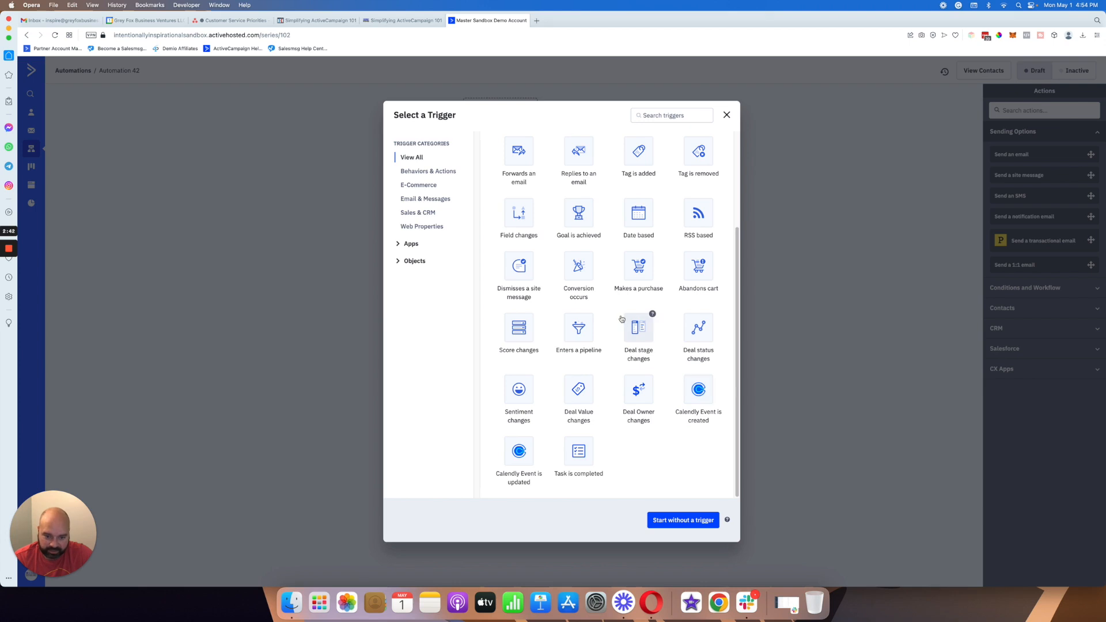
pyautogui.scroll(4, 622, 319)
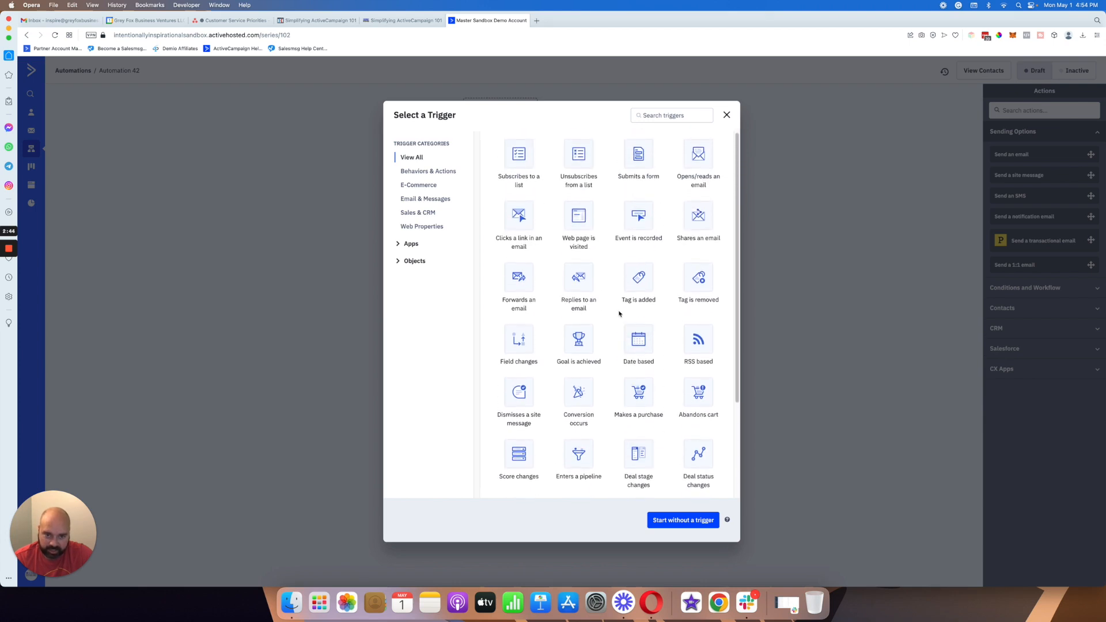
pyautogui.click(686, 524)
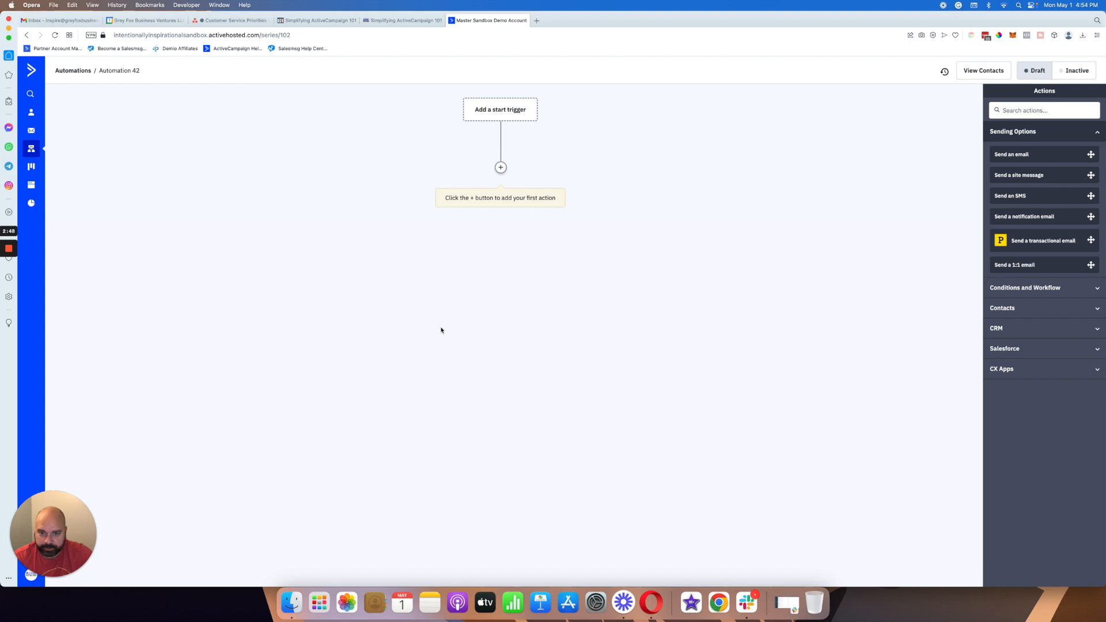
# Examine the Sending Options and the Conditions and Workflow actions that can be added to the automation
pyautogui.click(501, 169)
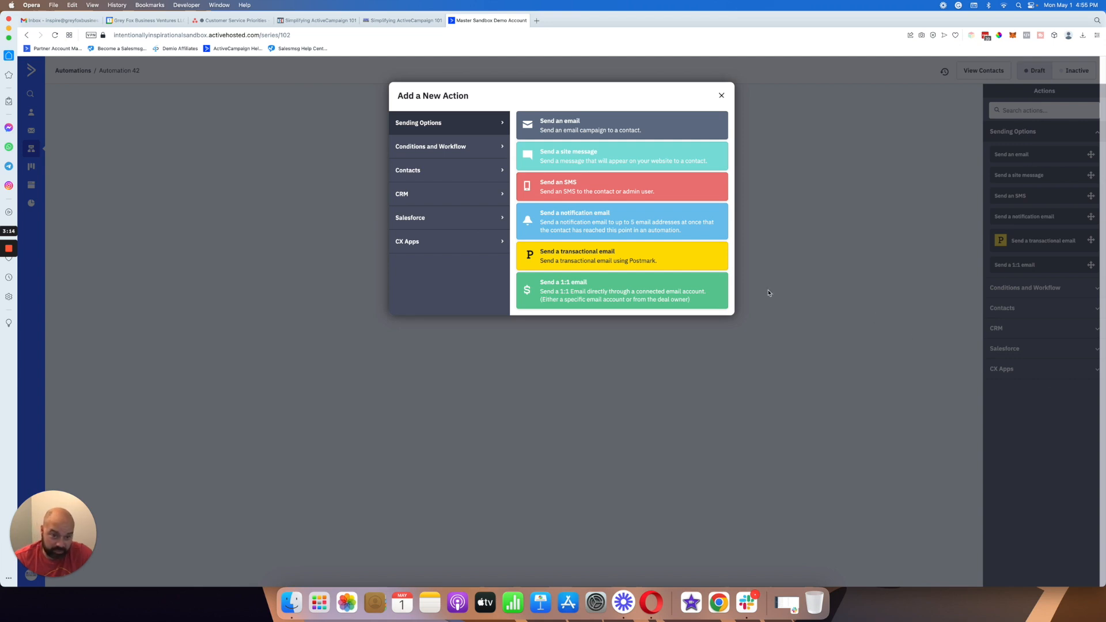
pyautogui.click(435, 155)
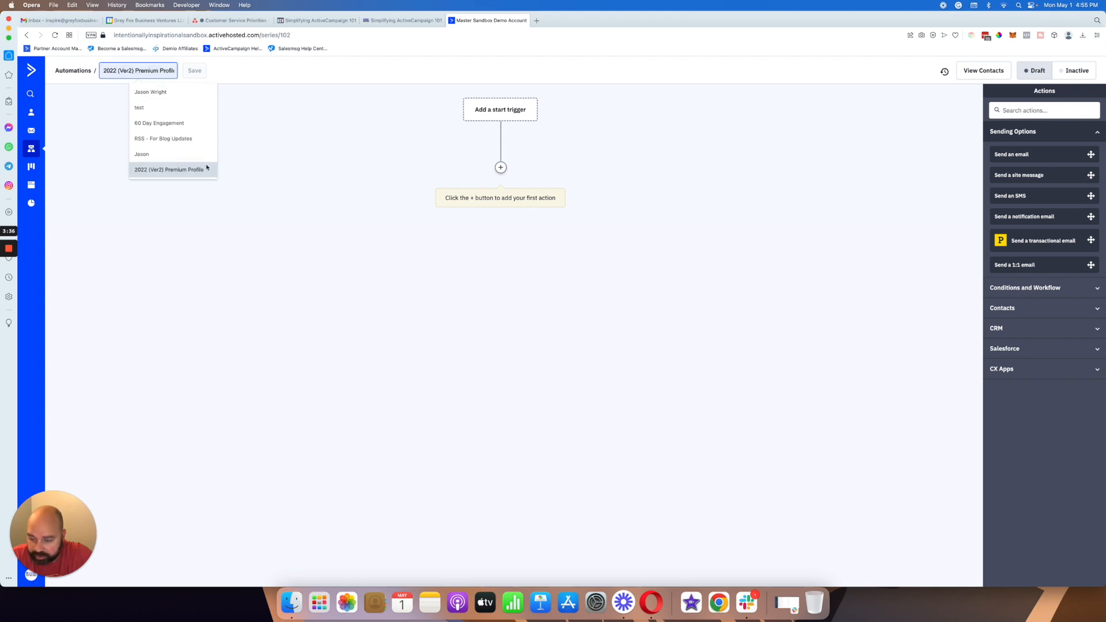
# Rename the automation as Test Automation and save the name
pyautogui.write('Test')
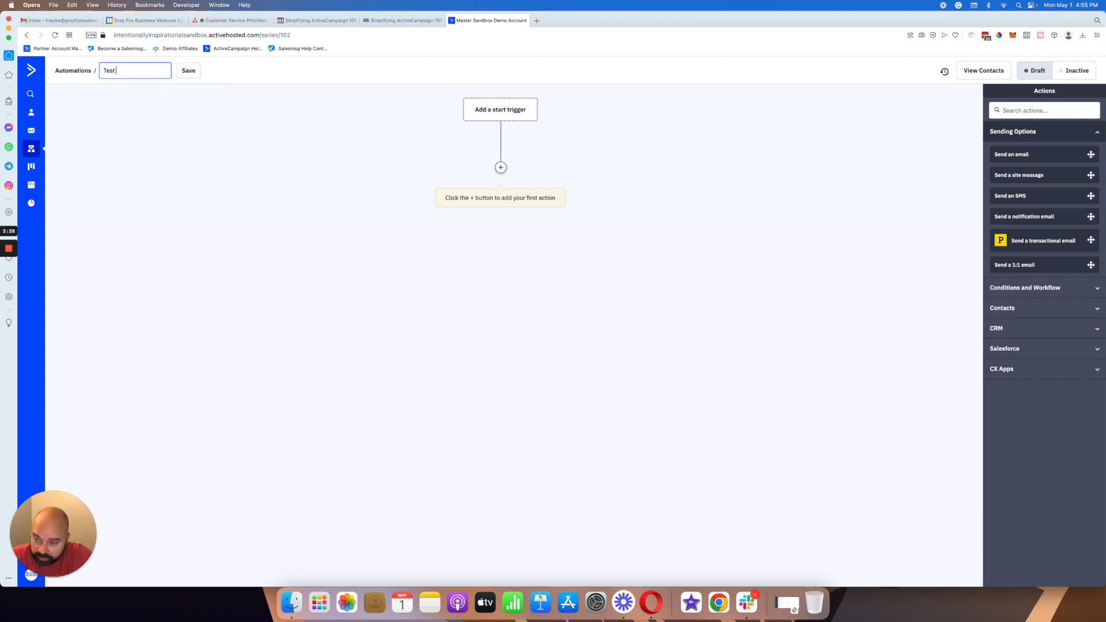
pyautogui.write(' Automation')
pyautogui.click(203, 73)
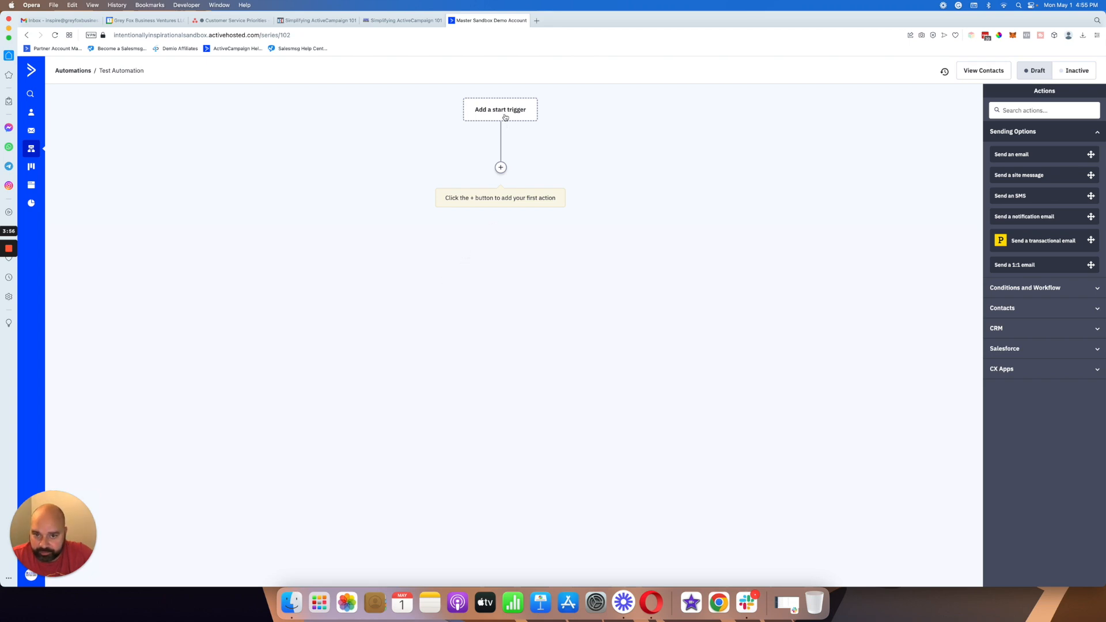
# Set up a "Subscribes to a list" start trigger for the Investor Lead Magnet list, running once
pyautogui.click(502, 111)
pyautogui.click(519, 156)
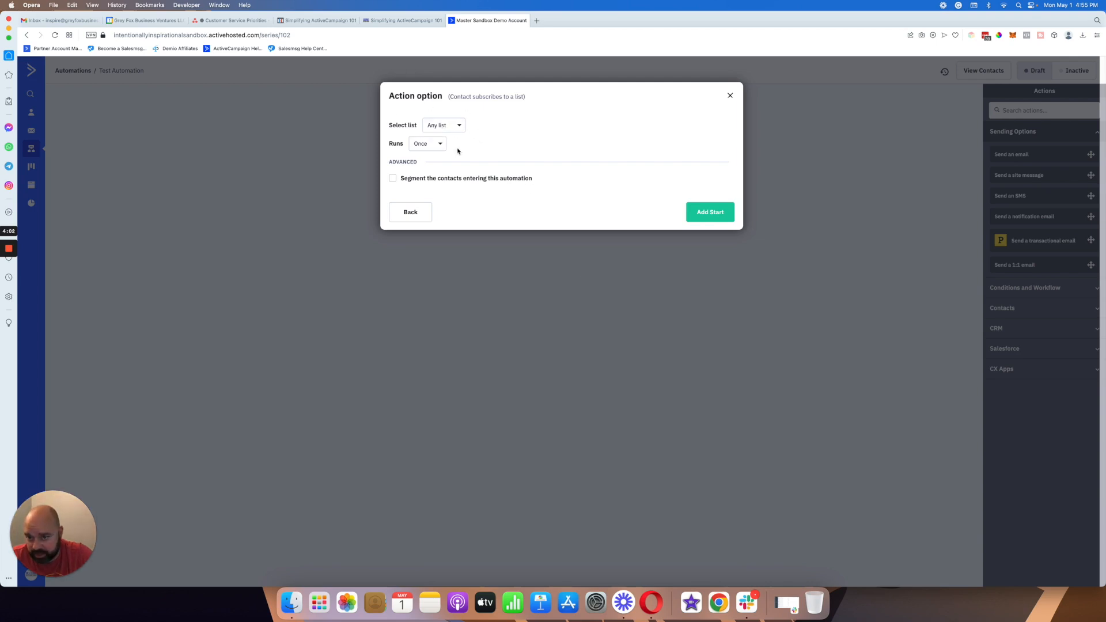
pyautogui.click(443, 126)
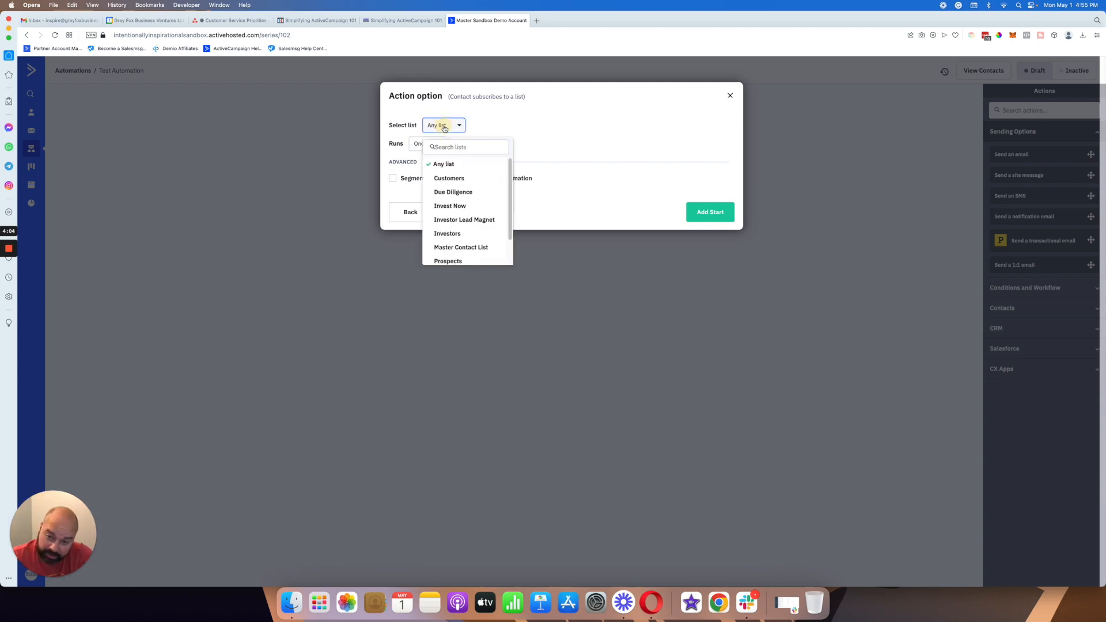
pyautogui.scroll(-1, 439, 200)
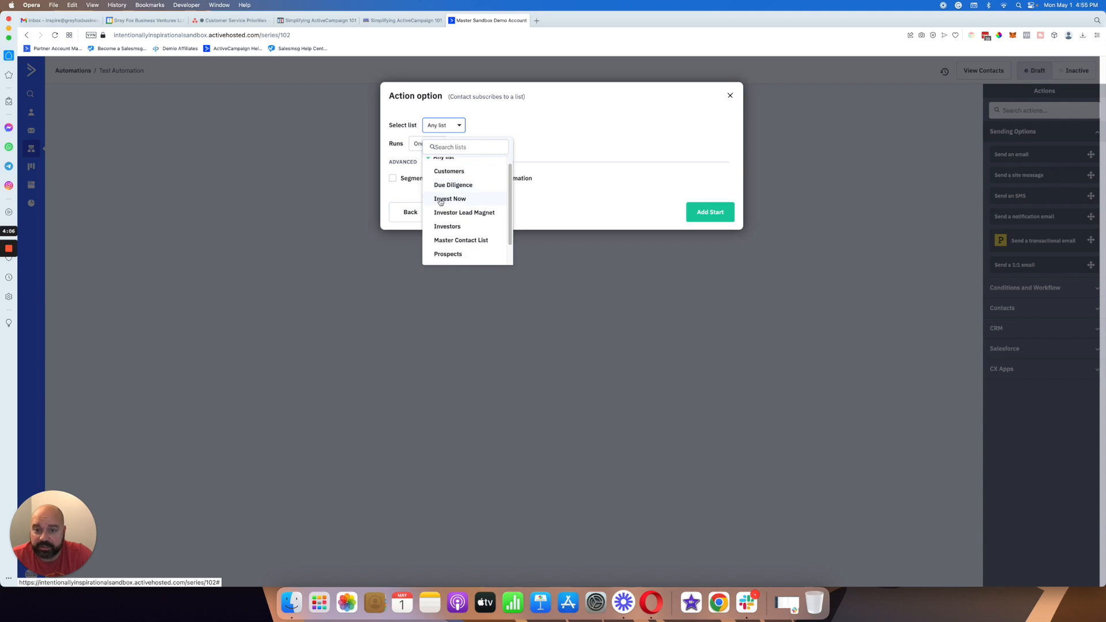
pyautogui.click(452, 214)
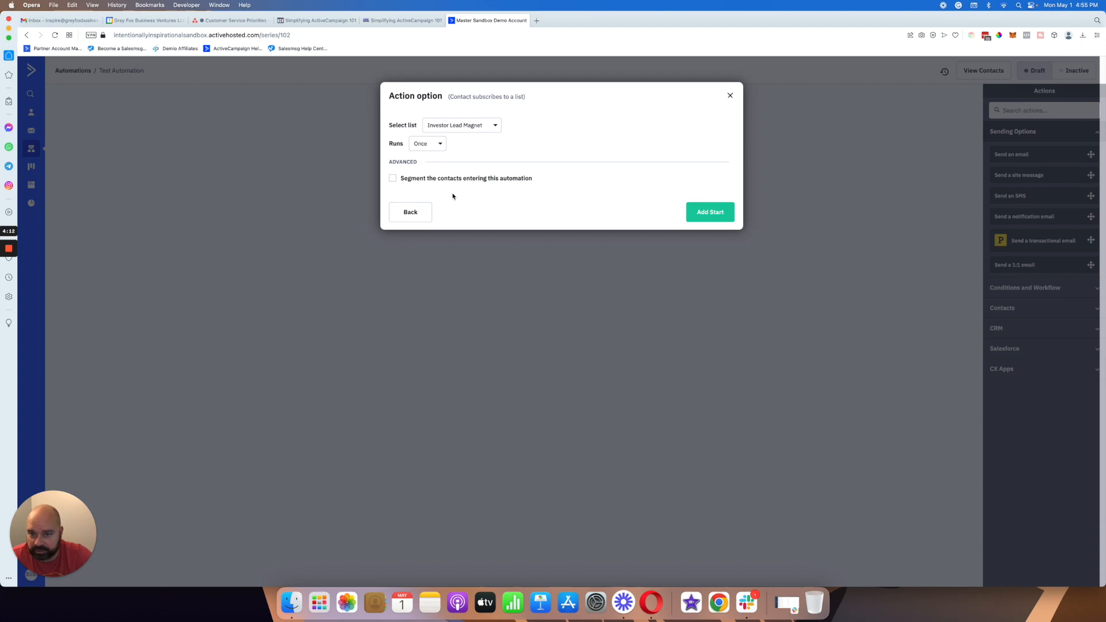
pyautogui.click(427, 145)
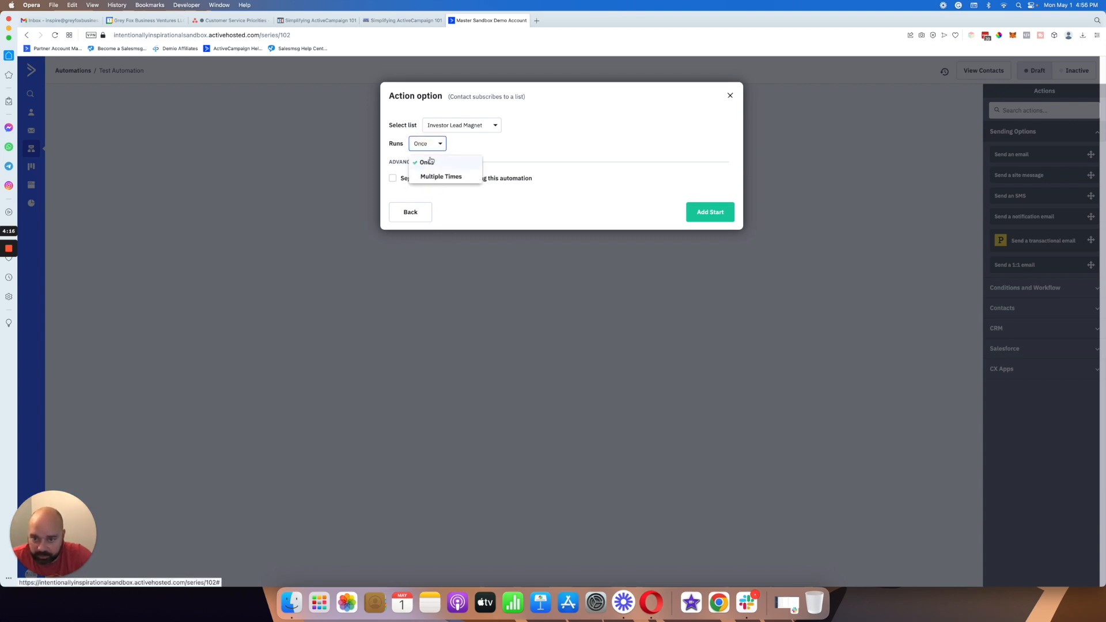
pyautogui.click(469, 154)
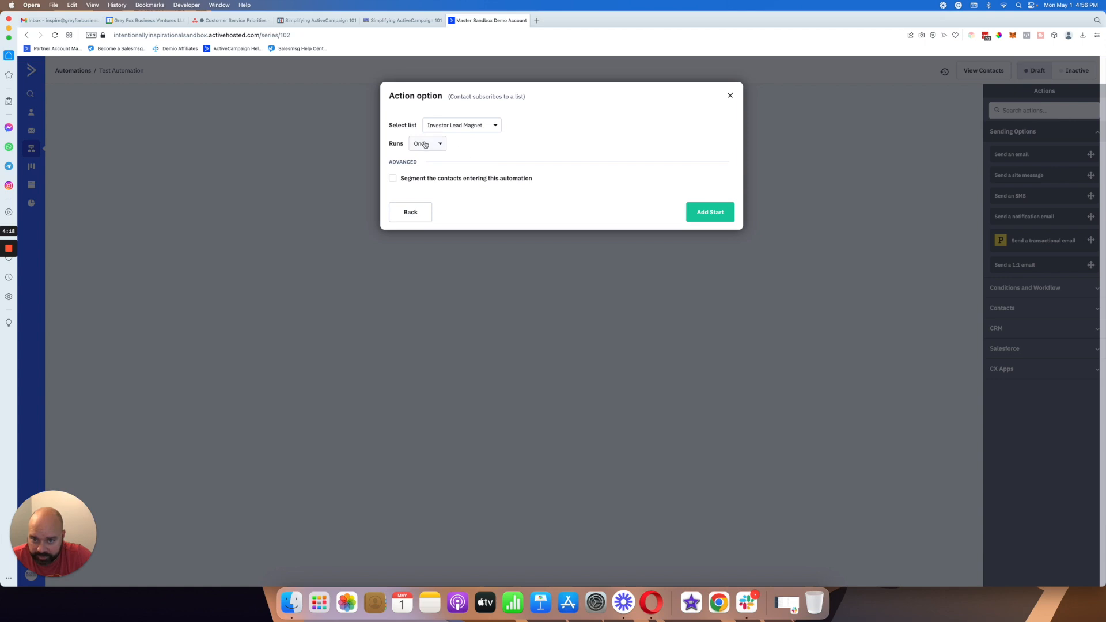
# Segment entering contacts by the condition Tag Exists Accredited Investor and add the start trigger, without adding a first action
pyautogui.click(392, 180)
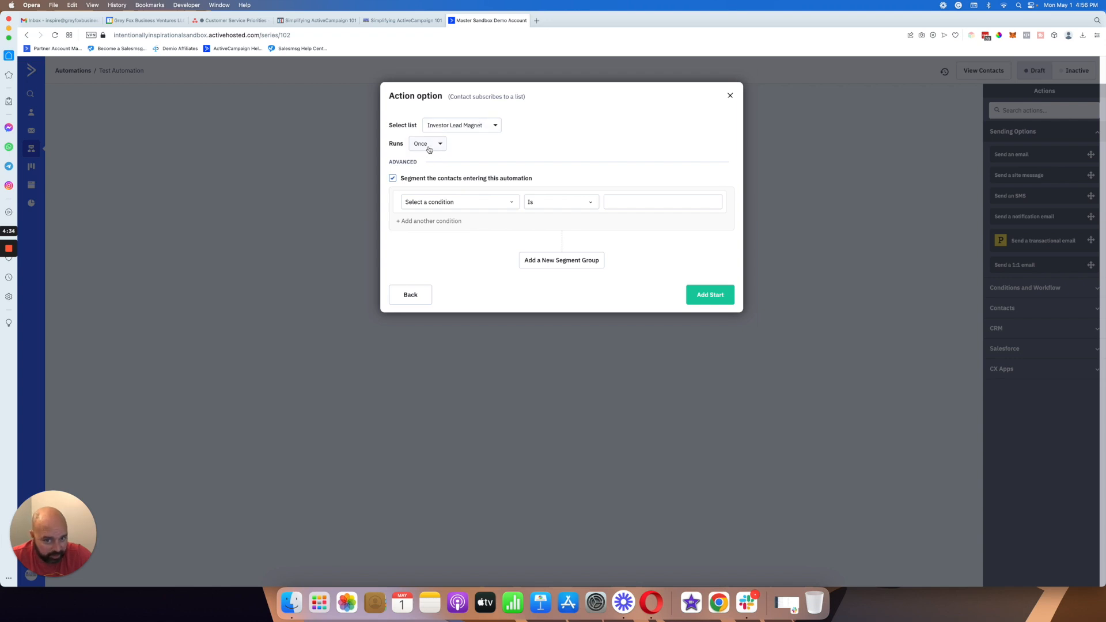
pyautogui.click(446, 202)
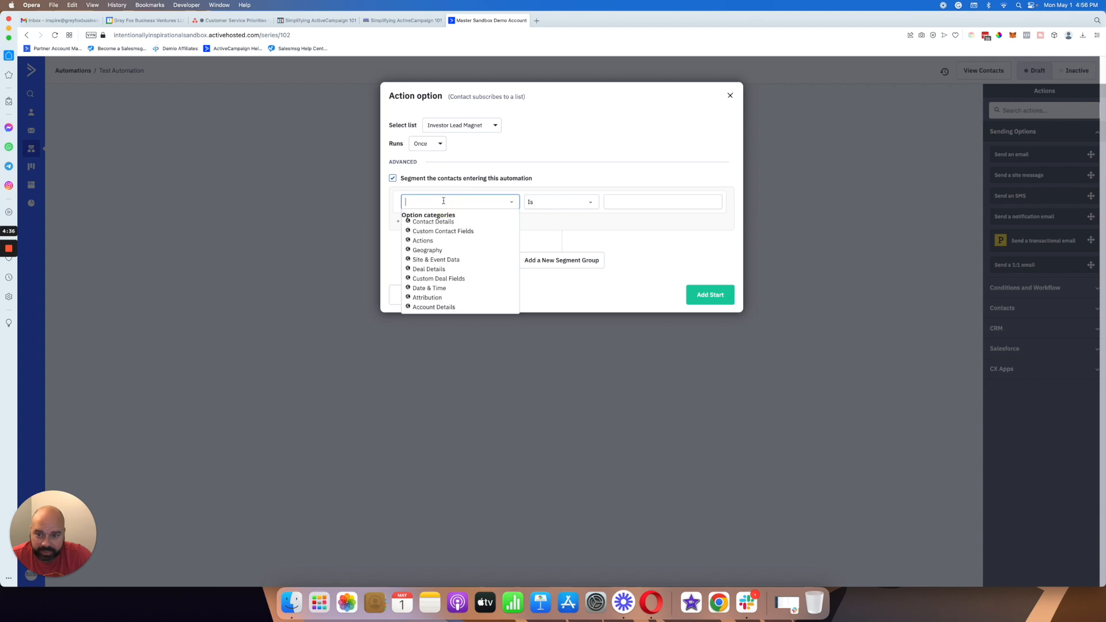
pyautogui.click(442, 221)
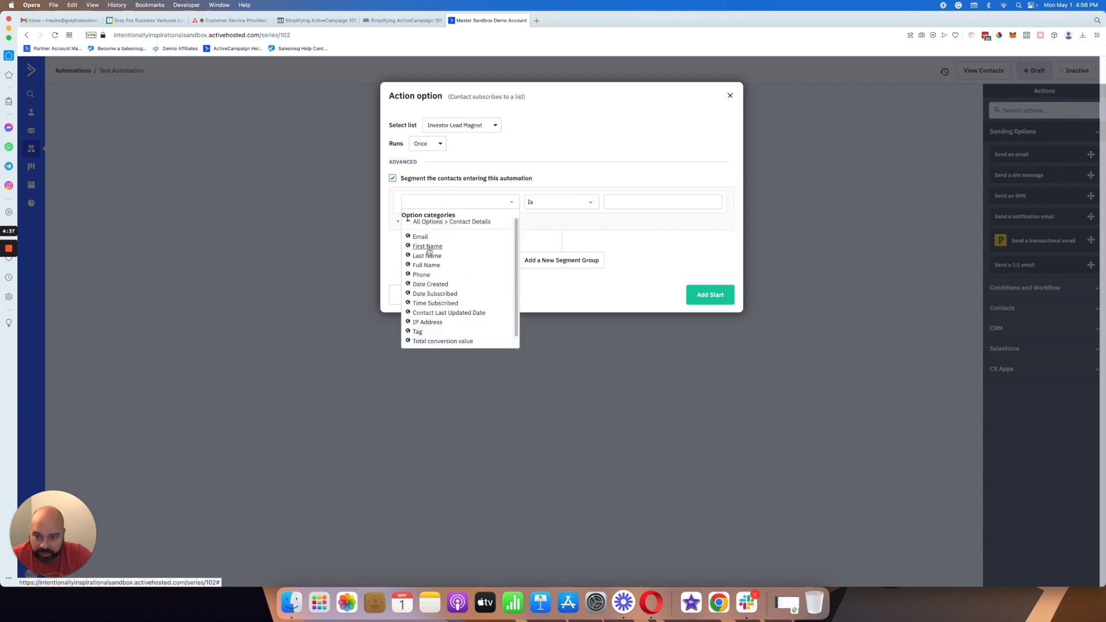
pyautogui.click(418, 333)
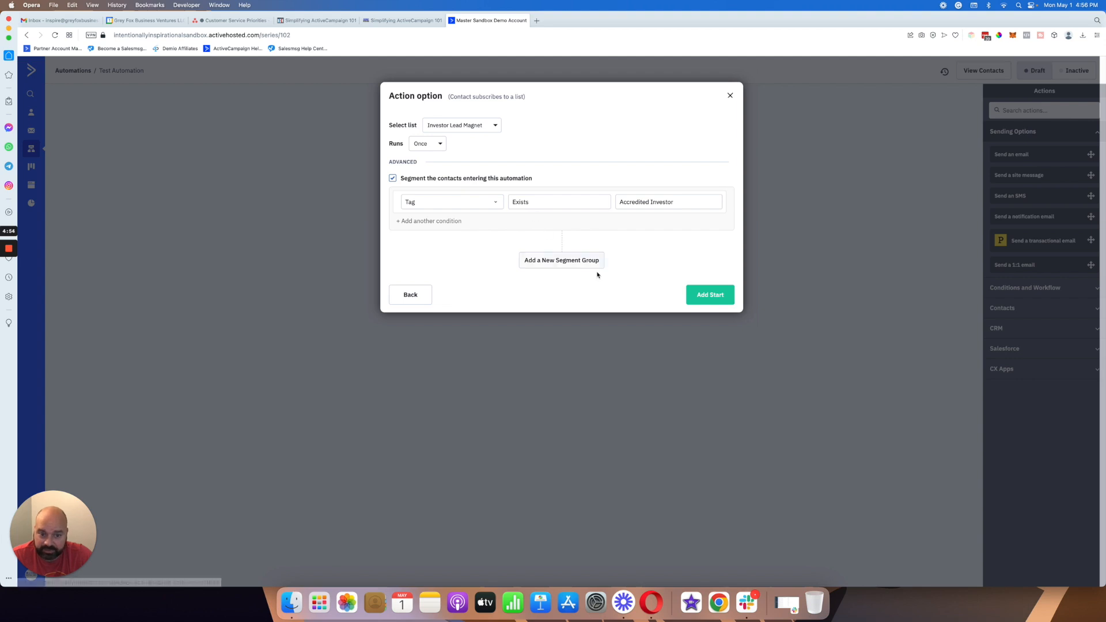
pyautogui.click(693, 294)
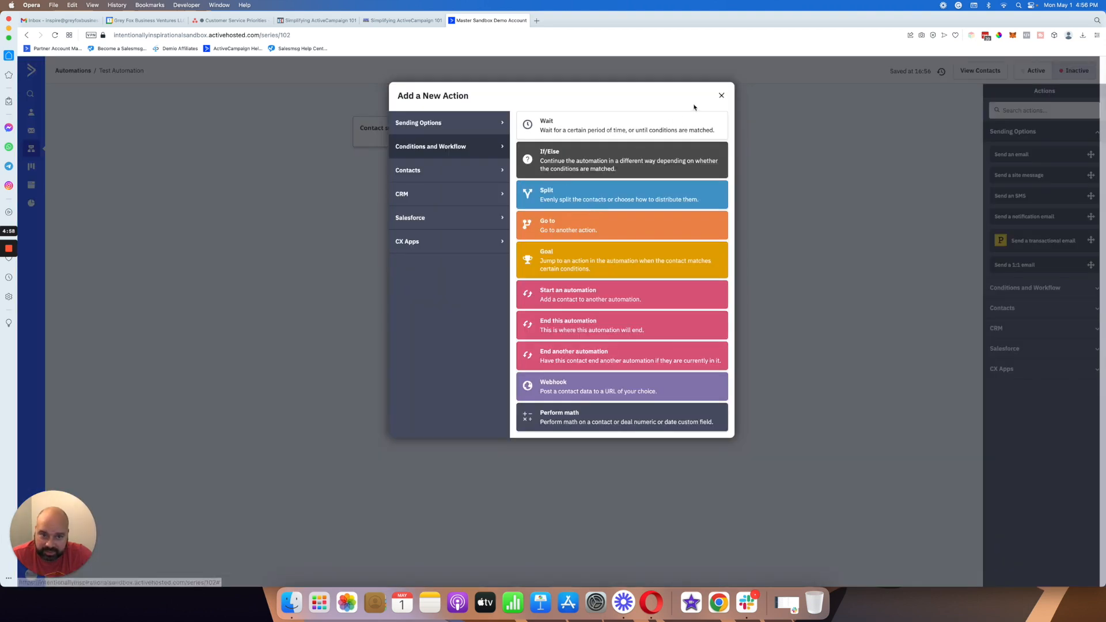
pyautogui.click(720, 96)
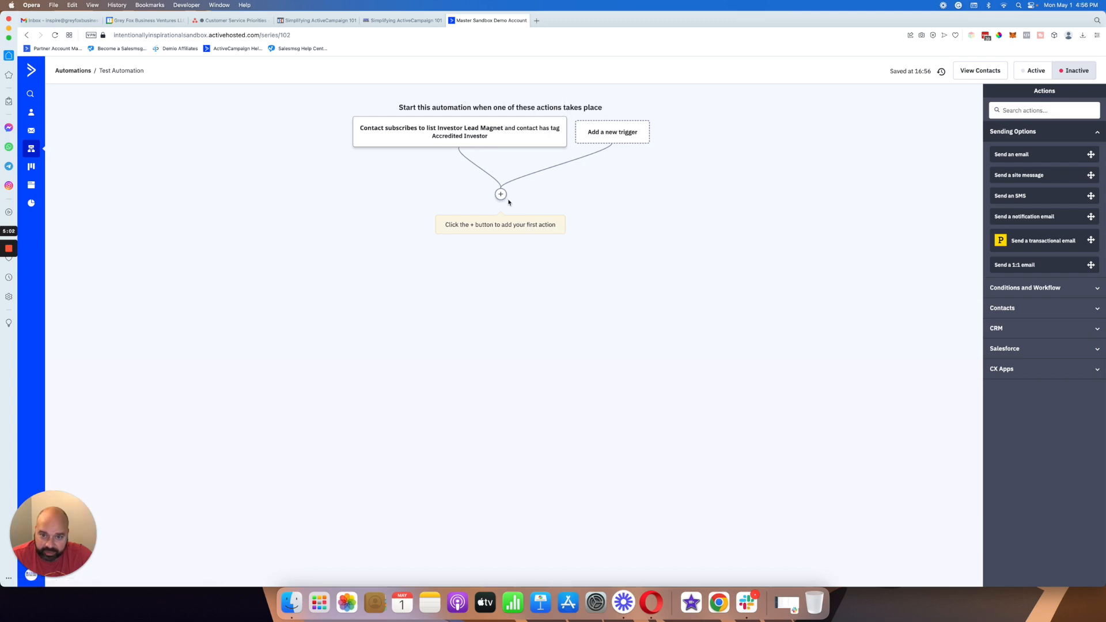
# Turn off contact segmentation on the Investor Lead Magnet subscription trigger and save the trigger
pyautogui.moveTo(504, 140)
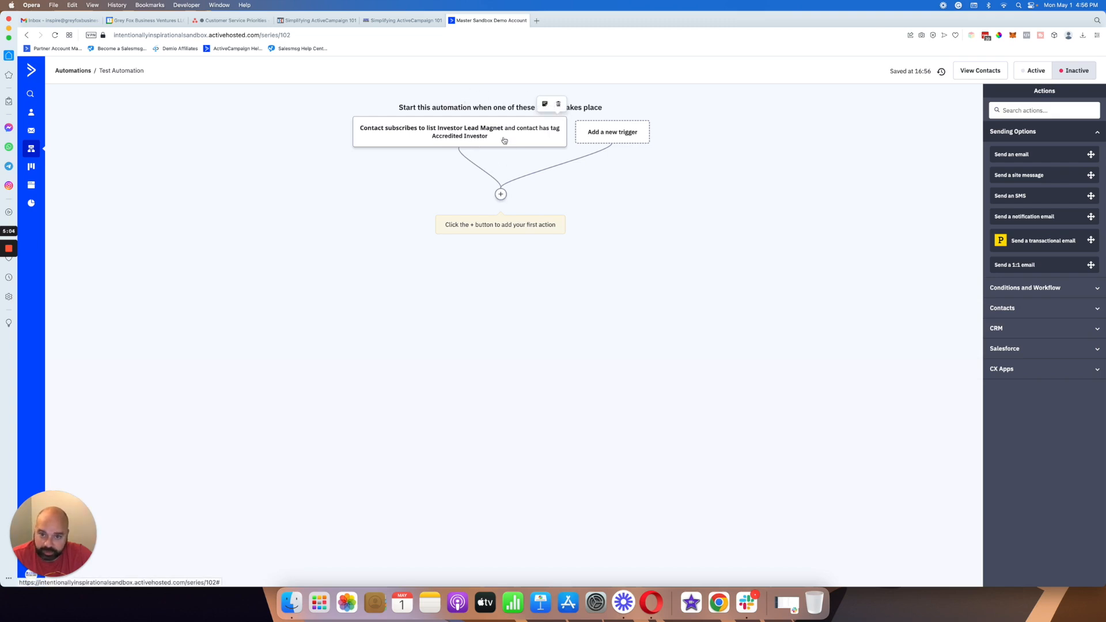
pyautogui.click(503, 140)
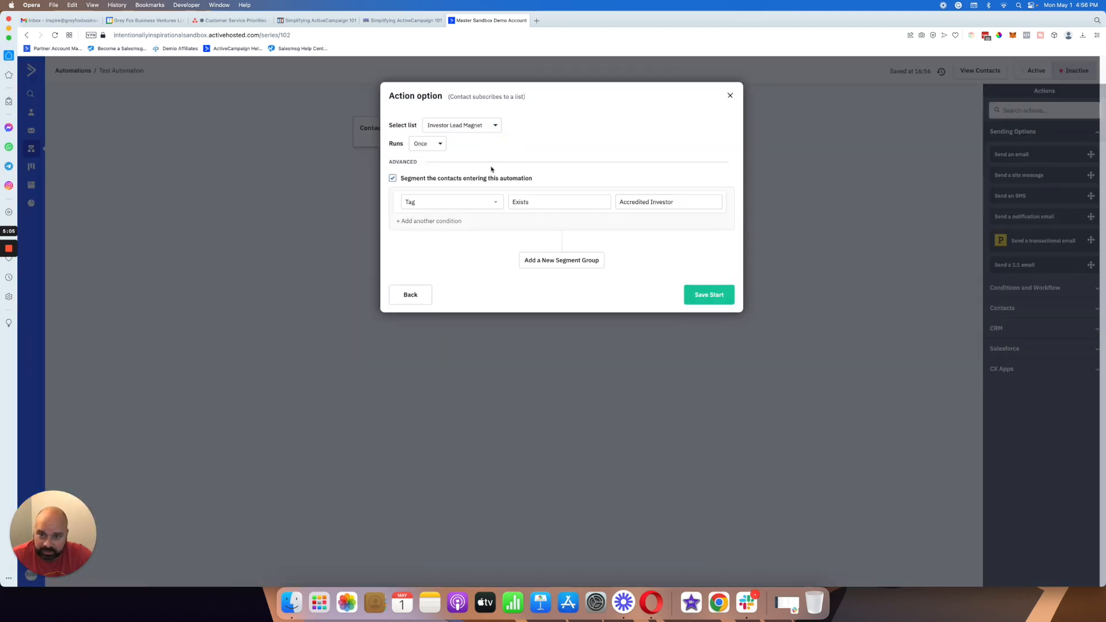
pyautogui.click(393, 179)
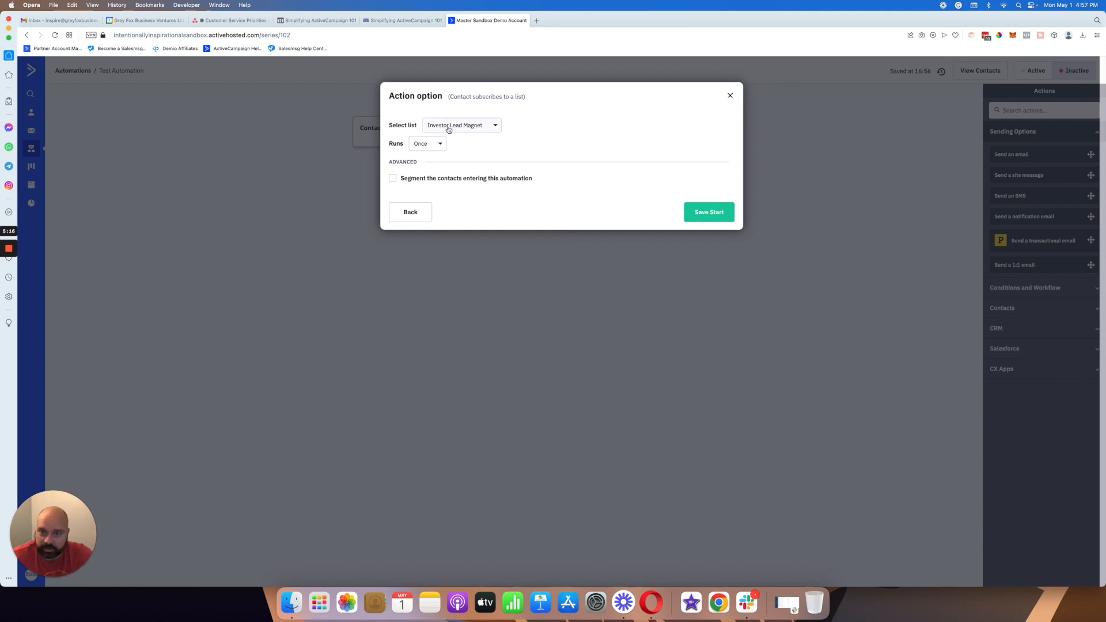
pyautogui.click(708, 218)
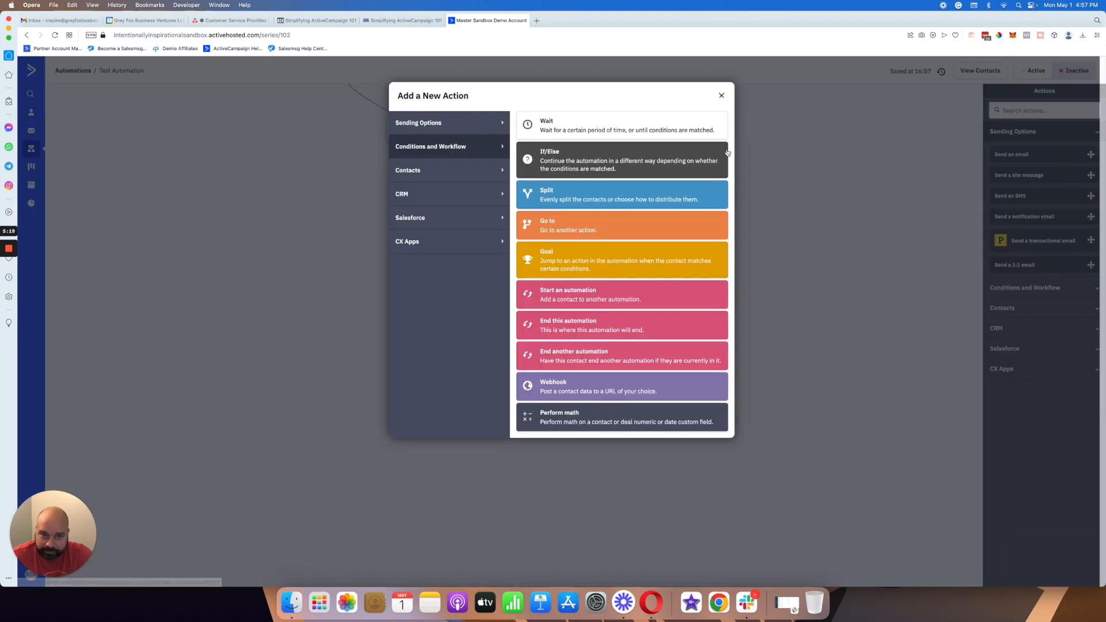
# Add a send-email action named "Email #1 - Test" directly below the start trigger, leaving its design for later and dismissing the suggested actions
pyautogui.click(721, 95)
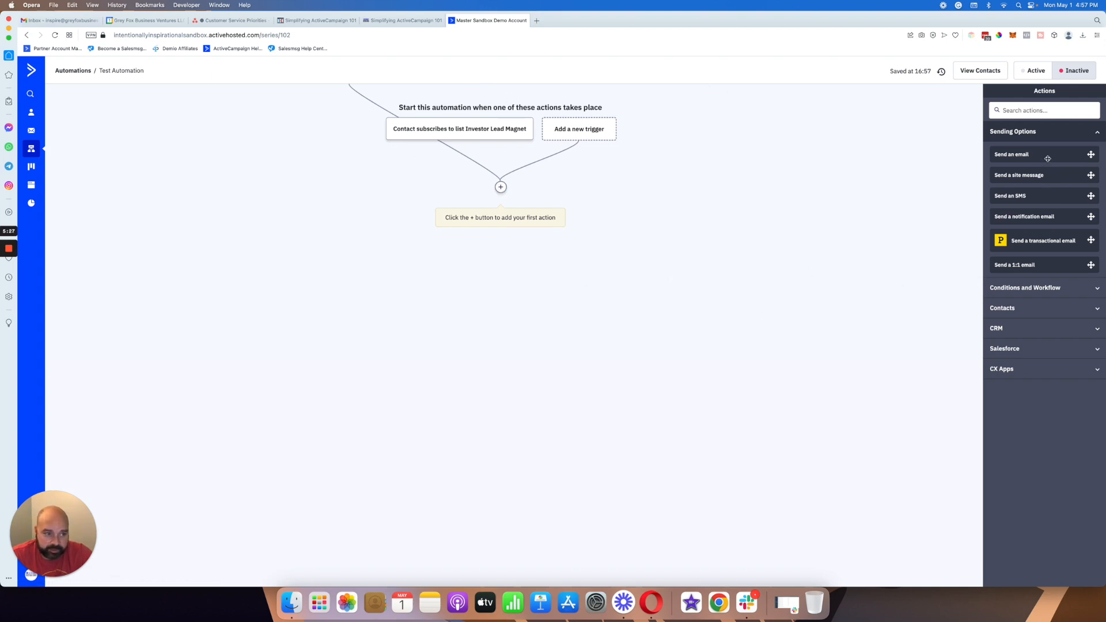
pyautogui.moveTo(1048, 154); pyautogui.dragTo(514, 195)
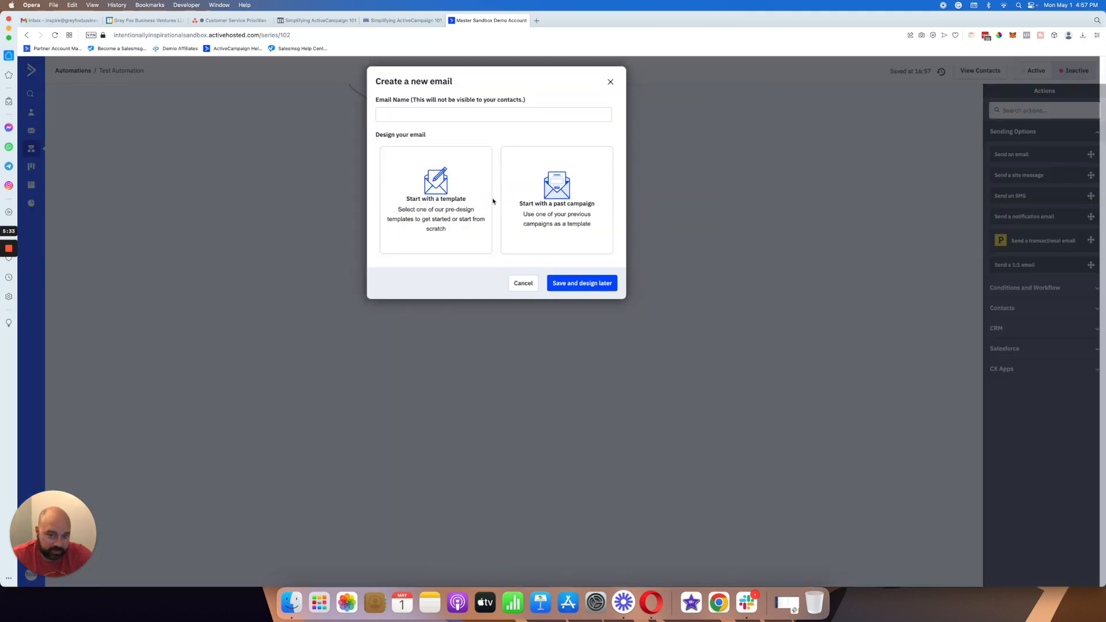
pyautogui.click(455, 114)
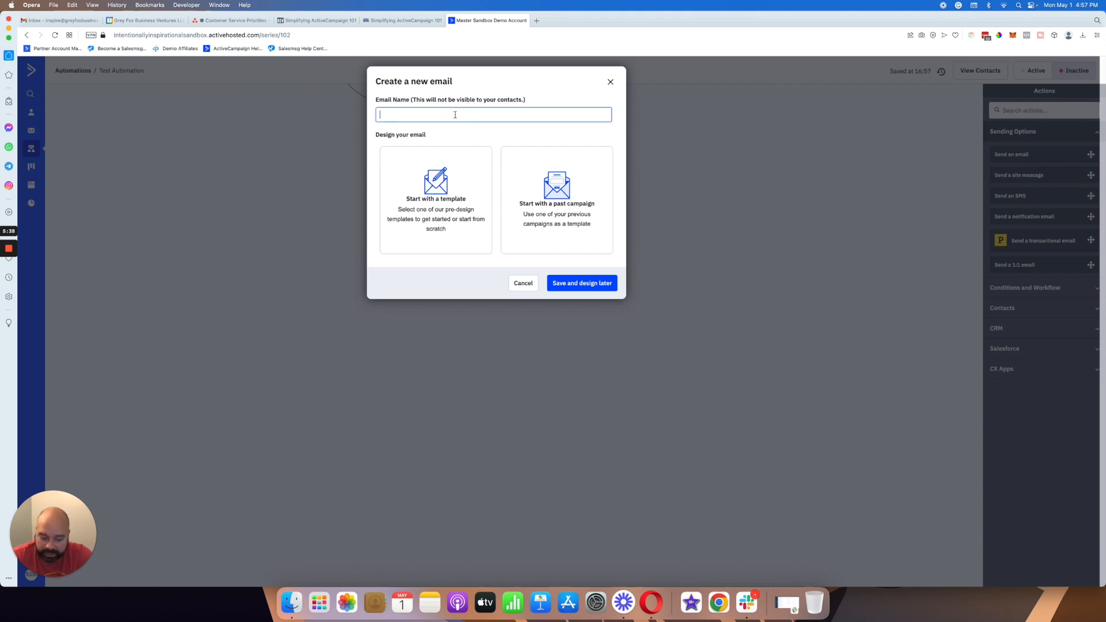
pyautogui.write('Email ')
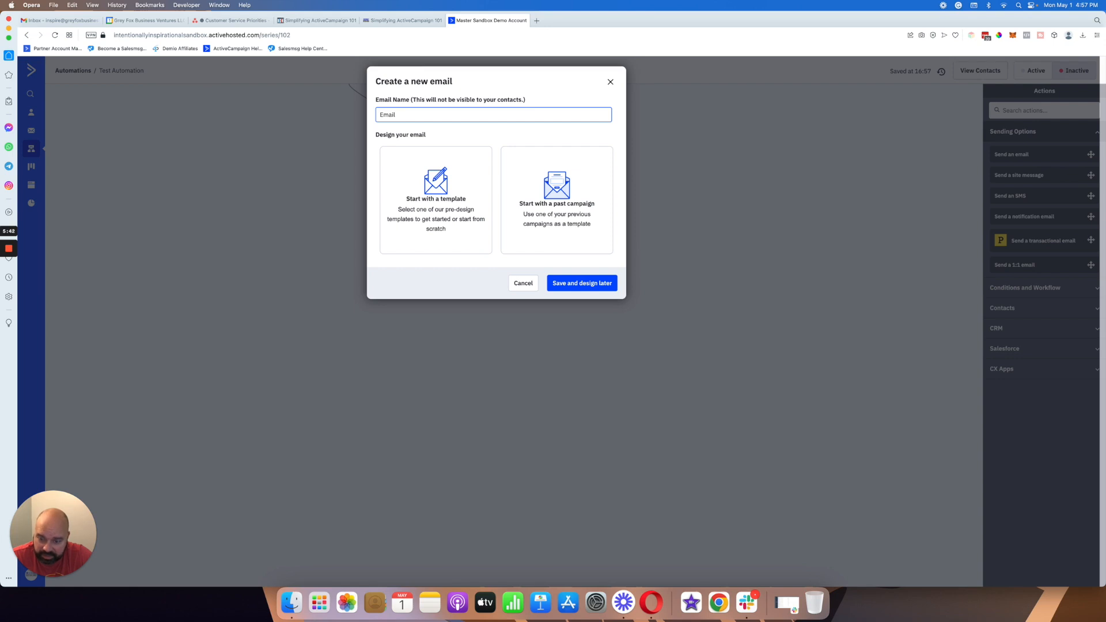
pyautogui.write('#1 - Test')
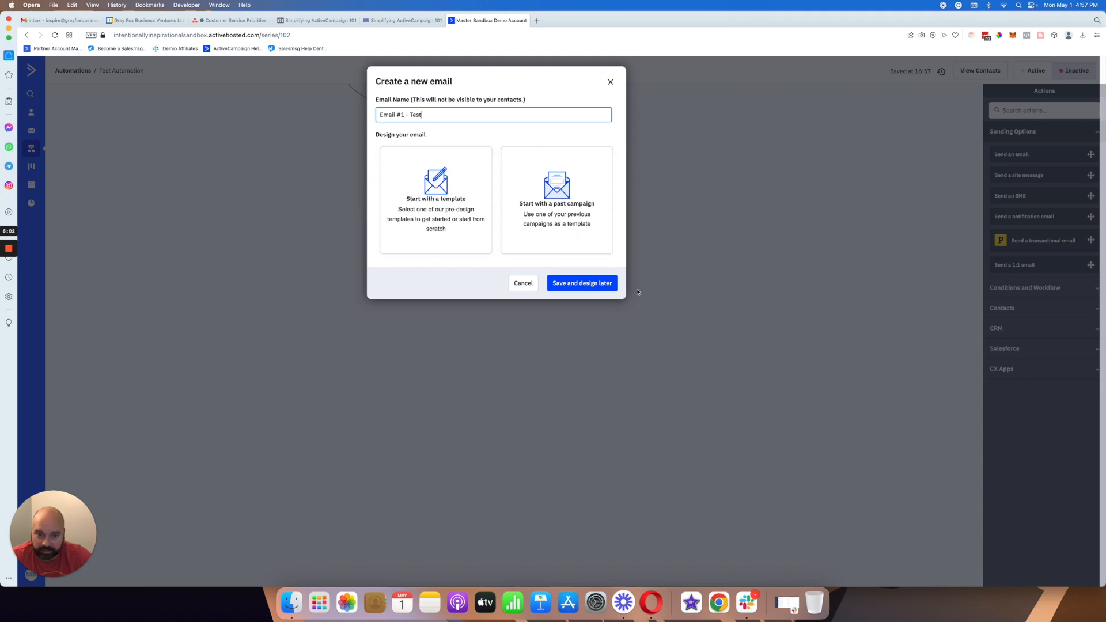
pyautogui.click(595, 287)
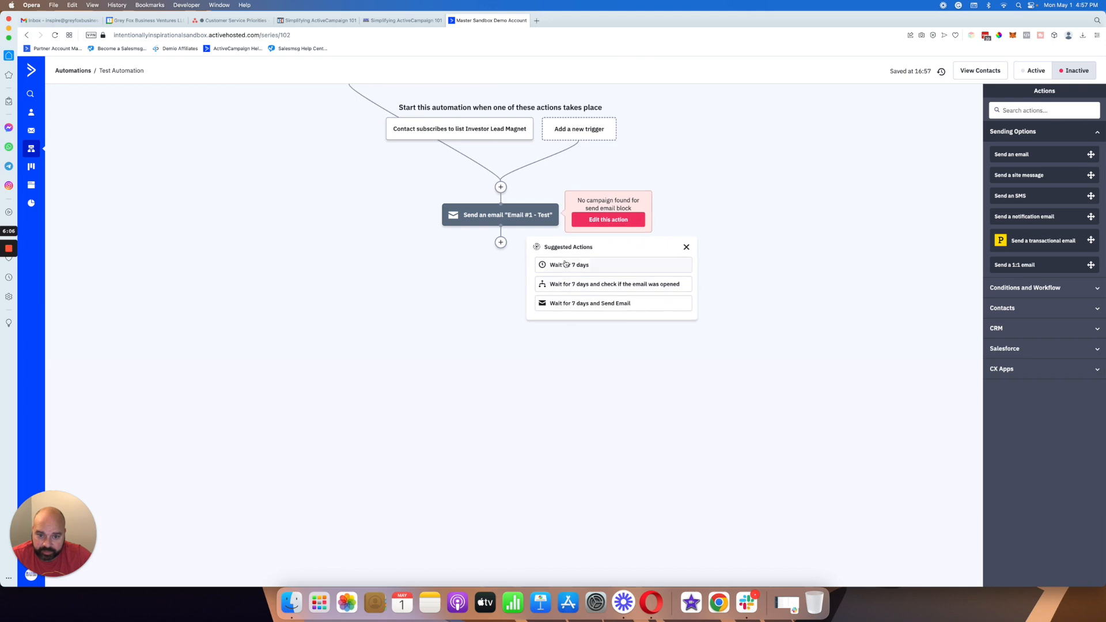
pyautogui.click(685, 246)
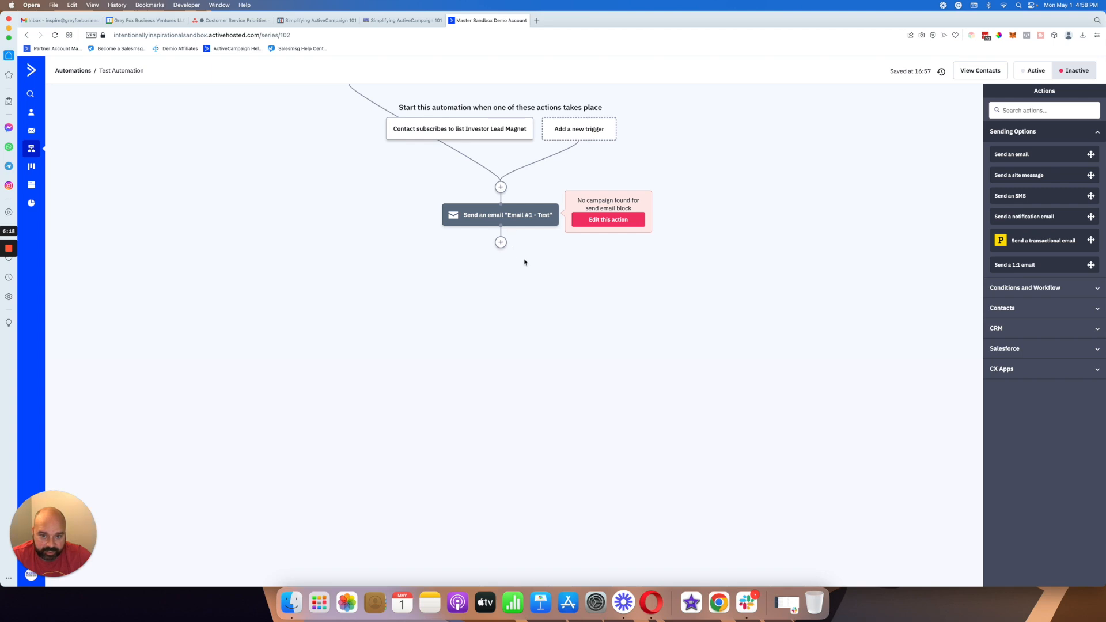
# Add a wait condition below the Email #1 - Test action for a specified period of 1 day
pyautogui.click(1031, 287)
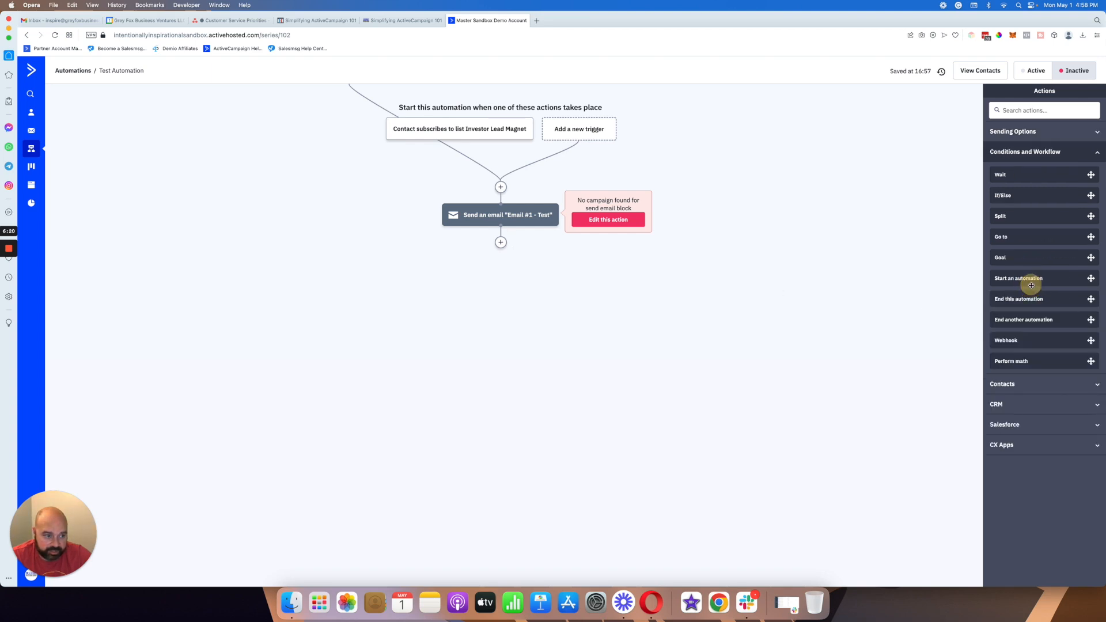
pyautogui.moveTo(1010, 175); pyautogui.dragTo(517, 253)
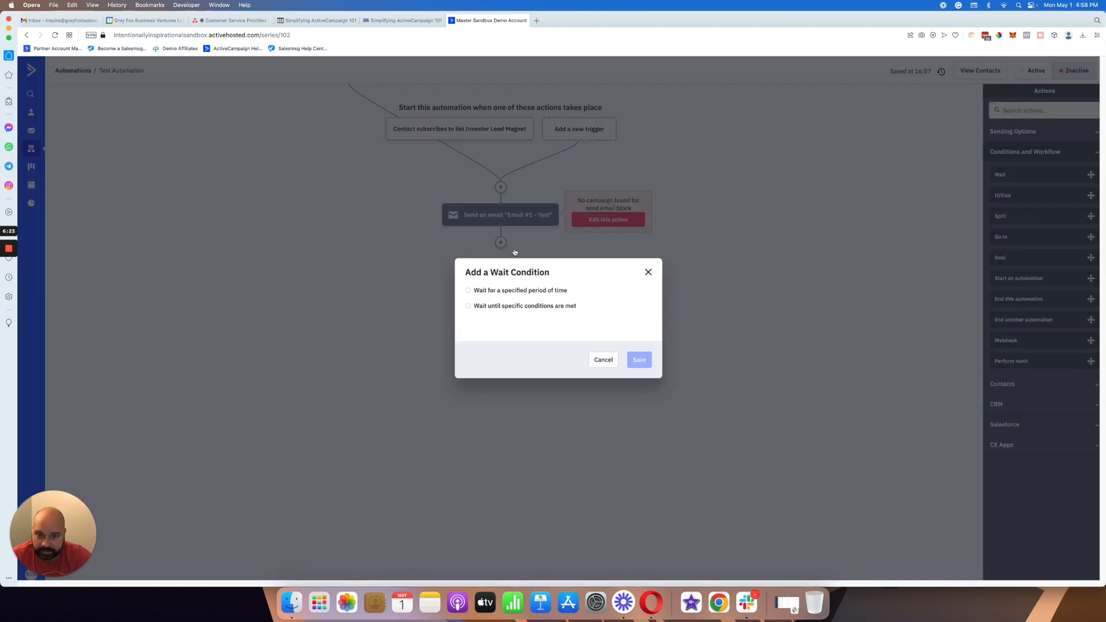
pyautogui.click(503, 289)
pyautogui.click(638, 368)
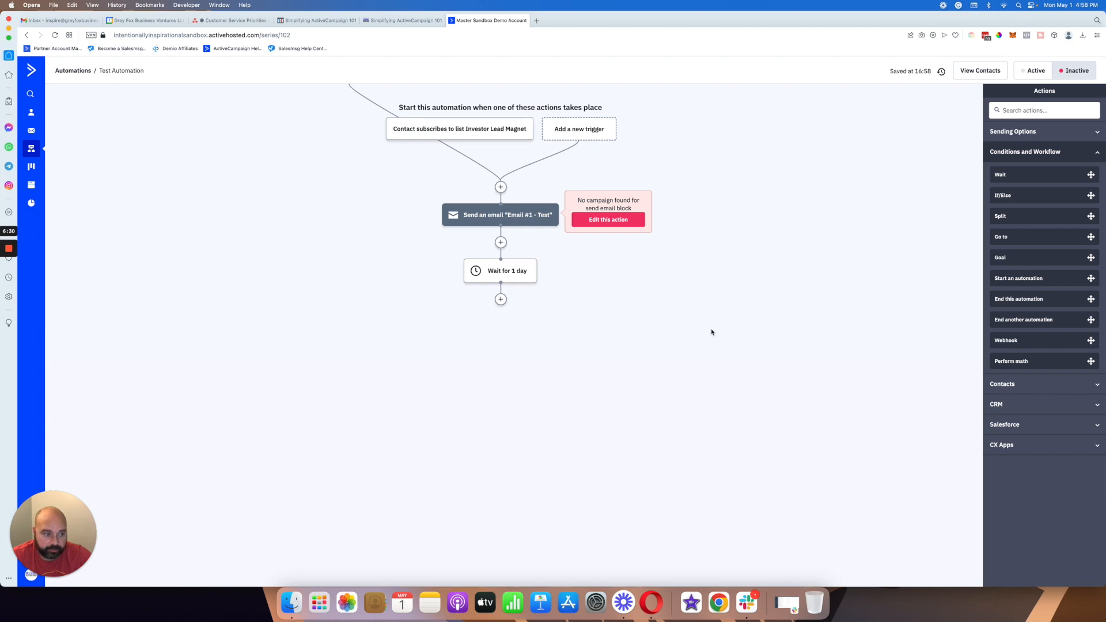
# Add a Subscribe action after the 1-day wait that subscribes contacts to the Master Contact List only
pyautogui.click(1003, 385)
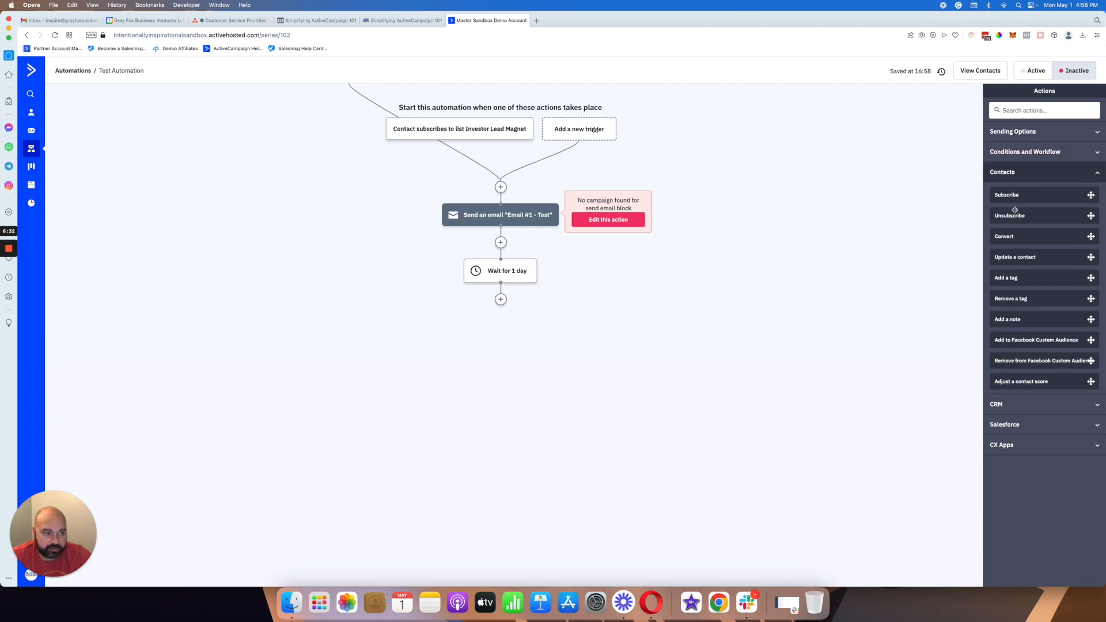
pyautogui.moveTo(1014, 196); pyautogui.dragTo(501, 306)
pyautogui.click(464, 286)
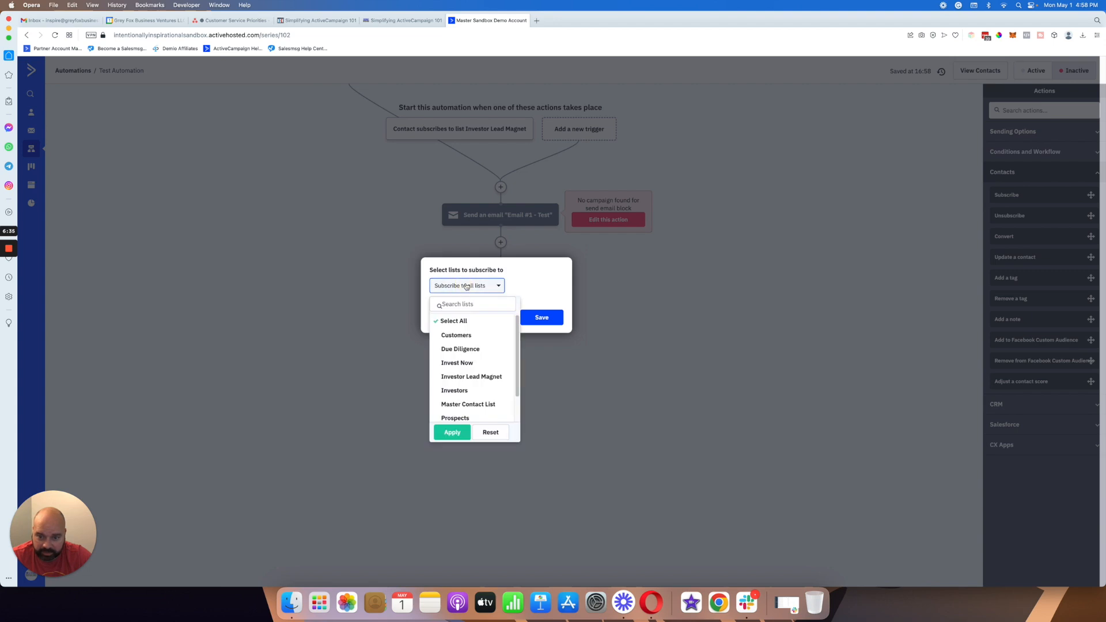
pyautogui.click(468, 404)
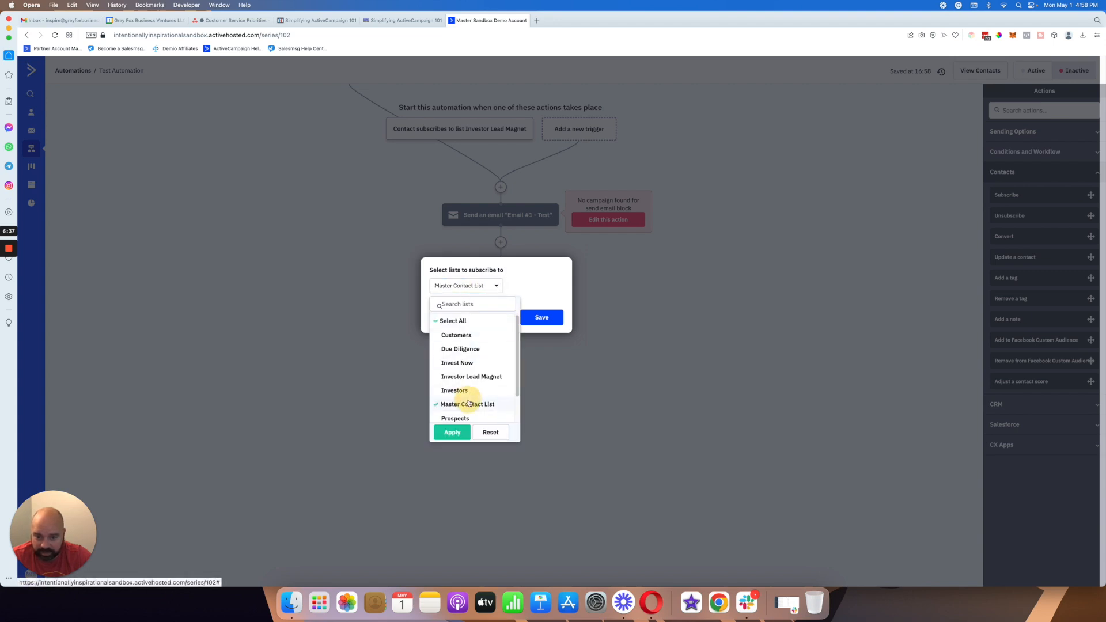
pyautogui.click(452, 432)
pyautogui.click(547, 321)
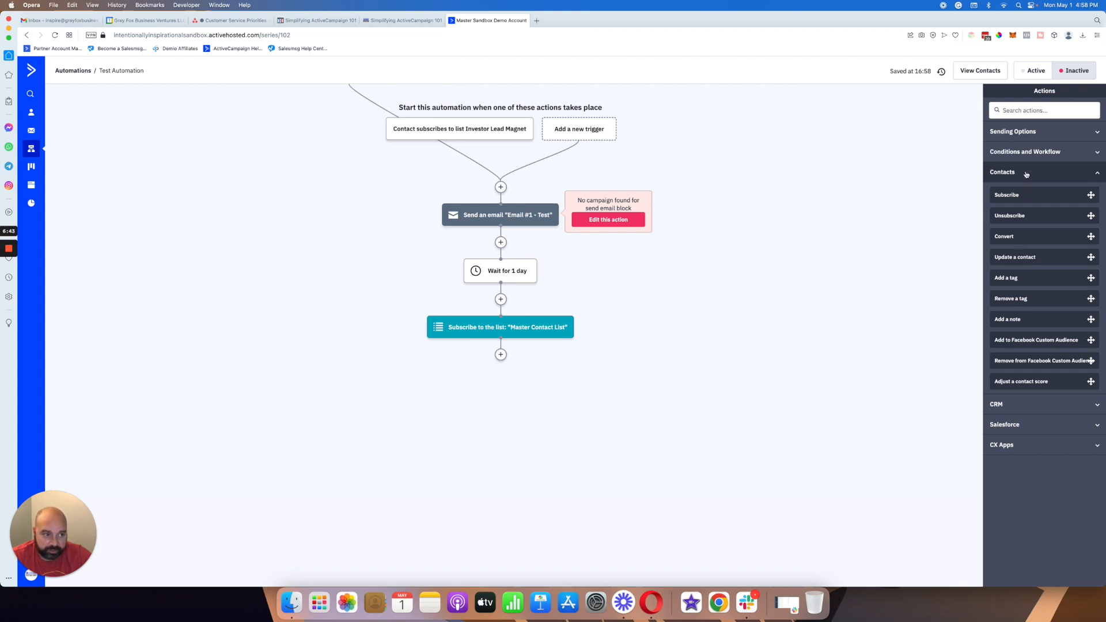
# Finish the workflow with an "End this automation" action below the Master Contact List subscription
pyautogui.click(1025, 153)
pyautogui.moveTo(1030, 299); pyautogui.dragTo(536, 364)
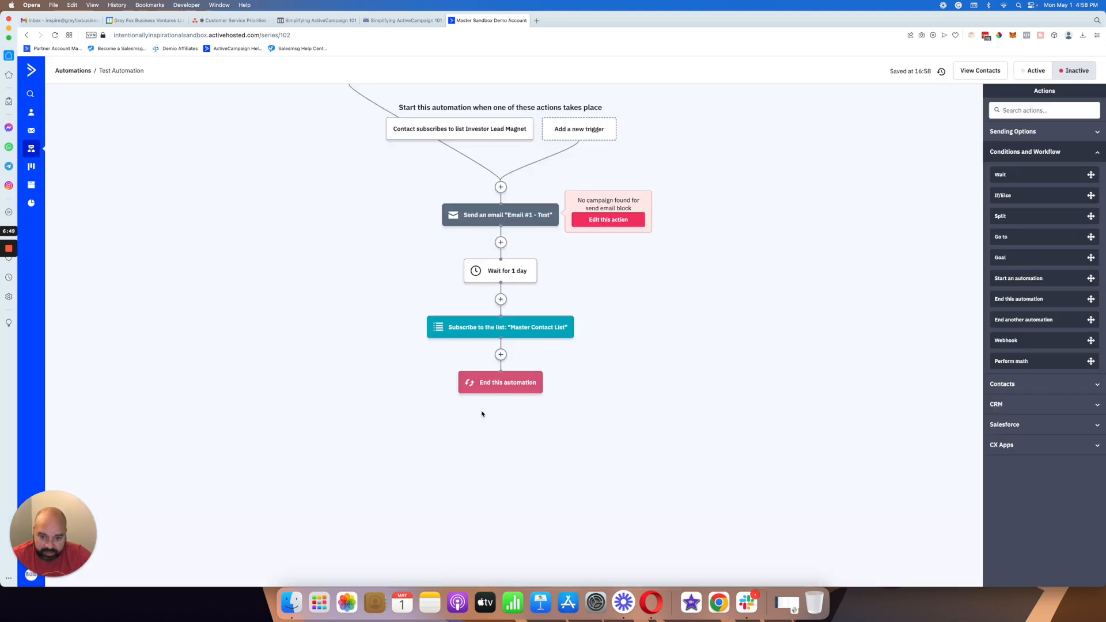
pyautogui.moveTo(511, 385)
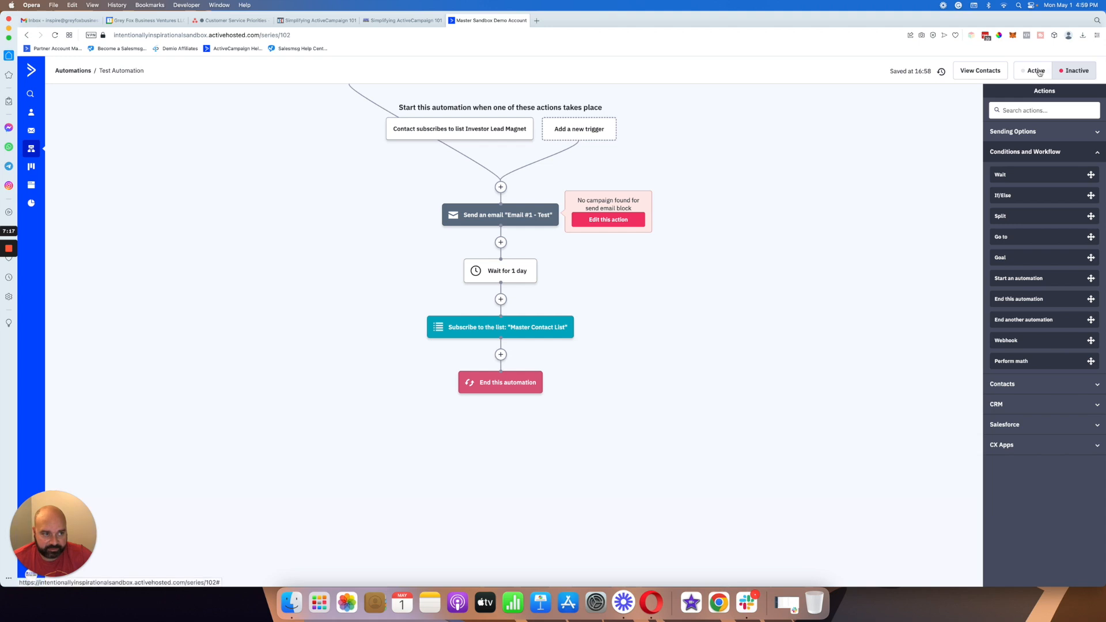
# Start designing Email #1 - Test from a template, choosing Email Designer as the template type
pyautogui.click(510, 217)
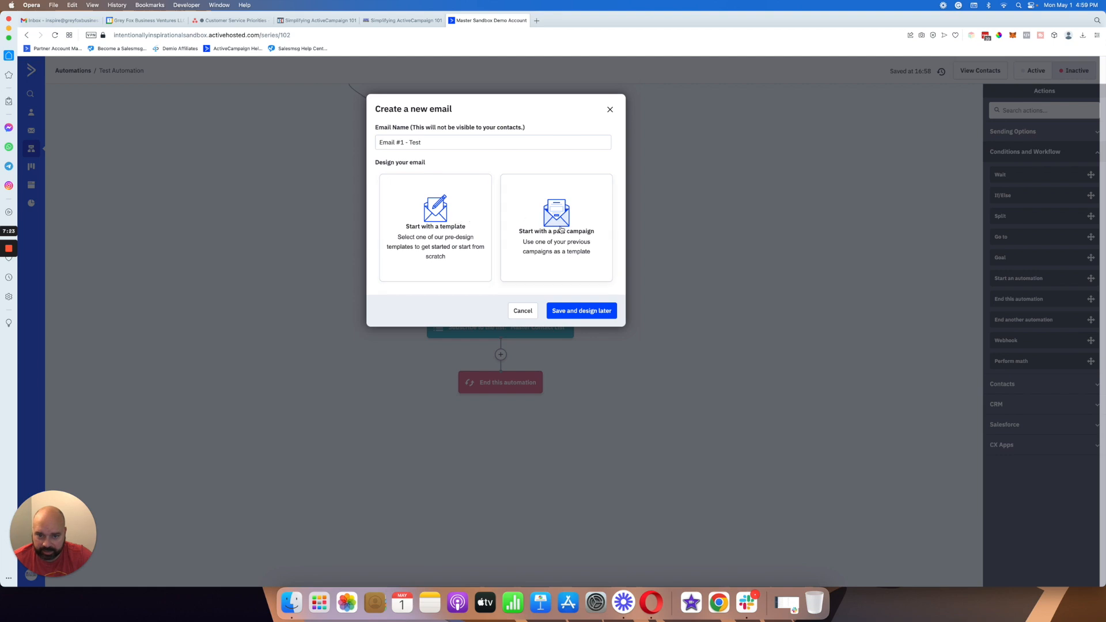
pyautogui.click(441, 224)
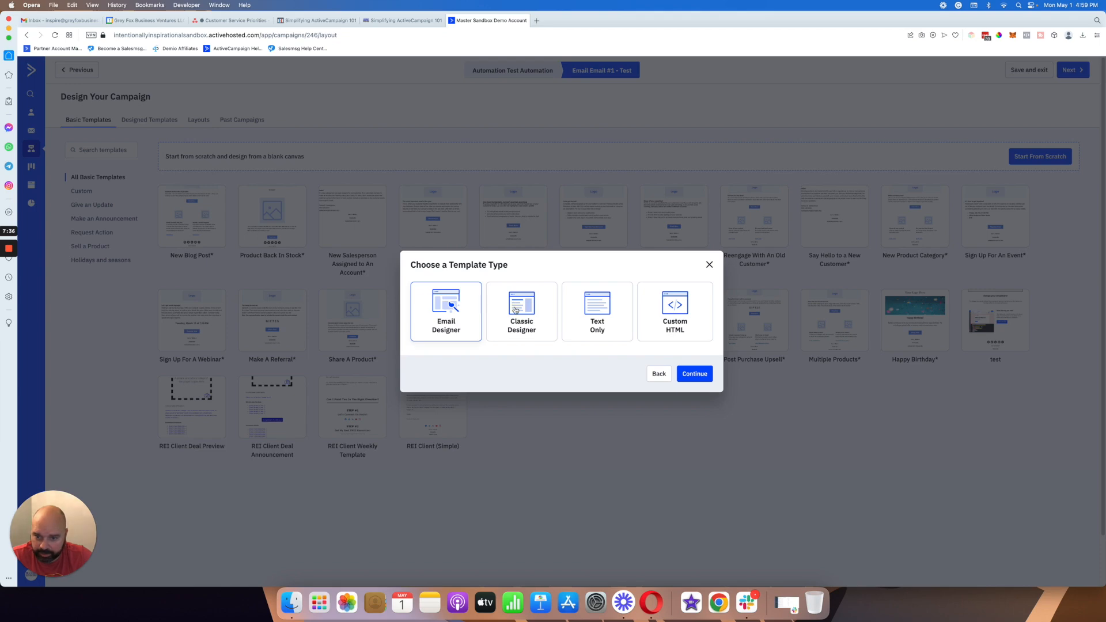
pyautogui.click(516, 310)
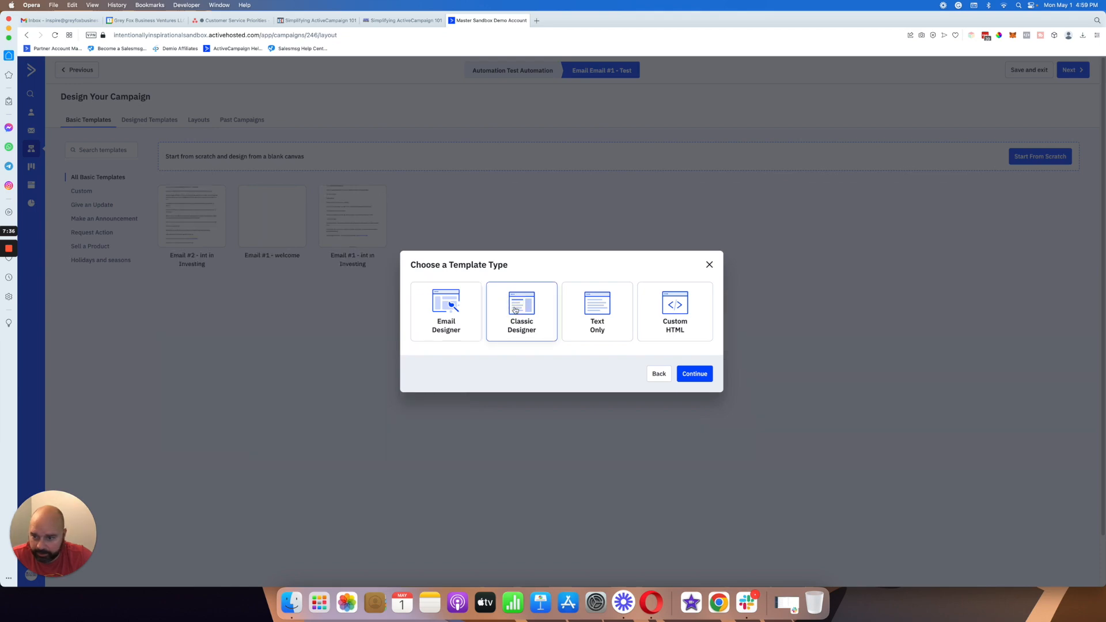
pyautogui.click(447, 311)
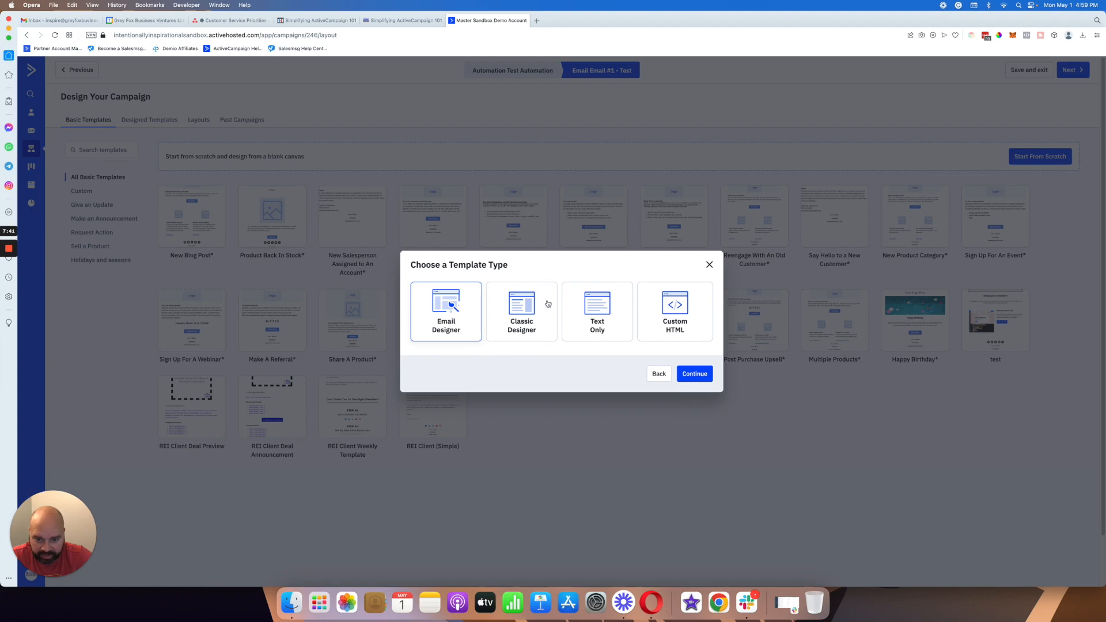
pyautogui.click(693, 374)
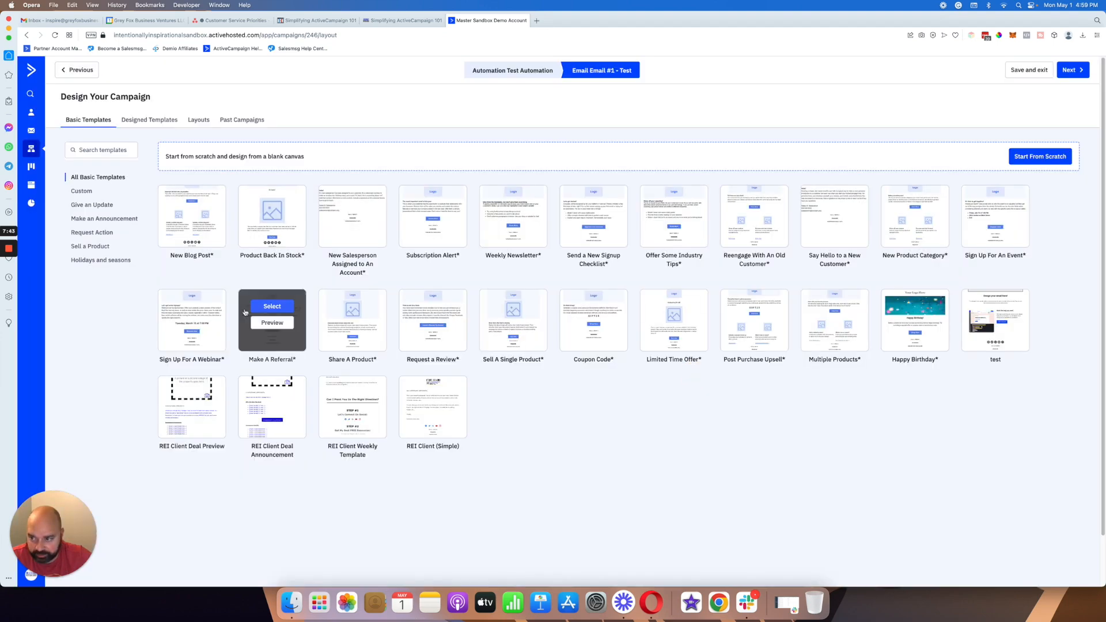
# Select the custom template REI Client (Simple) and enter TBD as the email subject, keeping the prefilled sender details
pyautogui.click(84, 192)
pyautogui.moveTo(187, 217)
pyautogui.moveTo(518, 233)
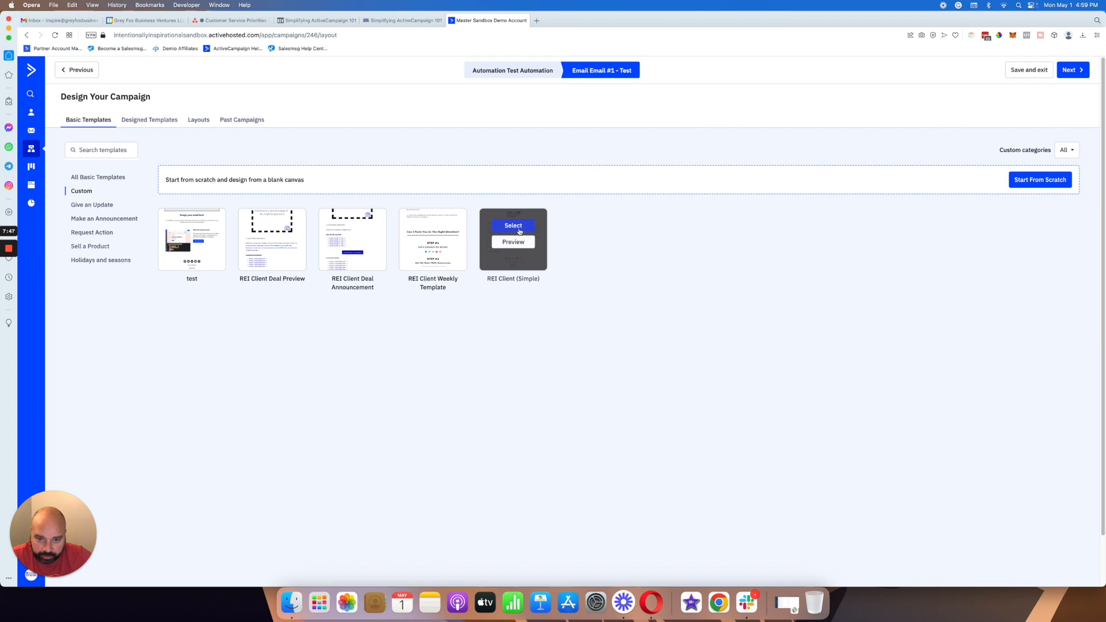
pyautogui.click(520, 229)
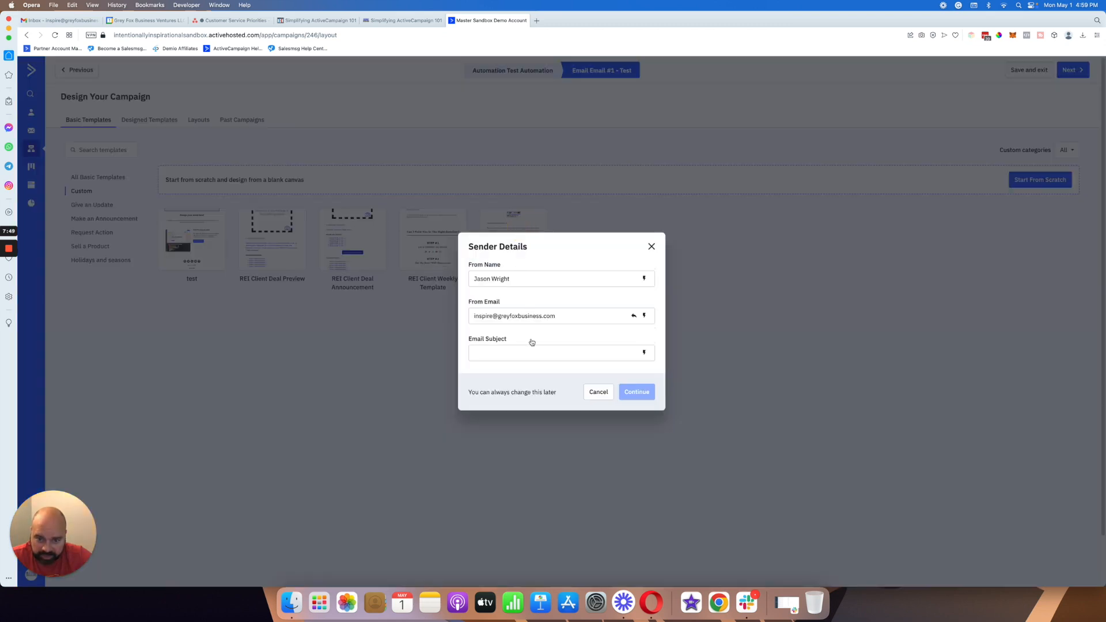
pyautogui.click(509, 355)
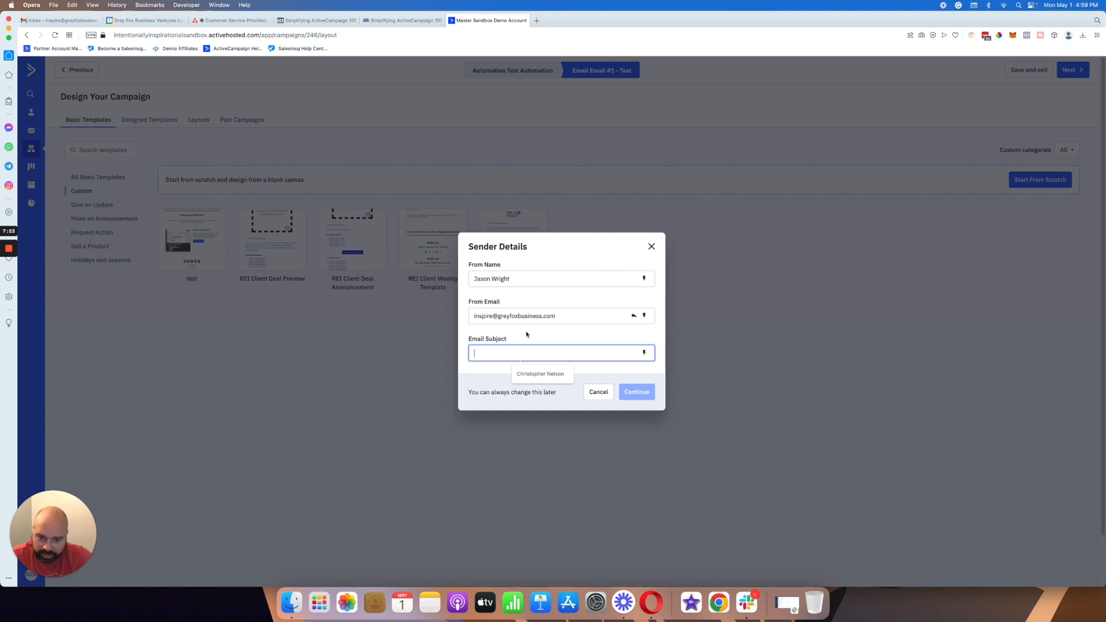
pyautogui.write('TBD')
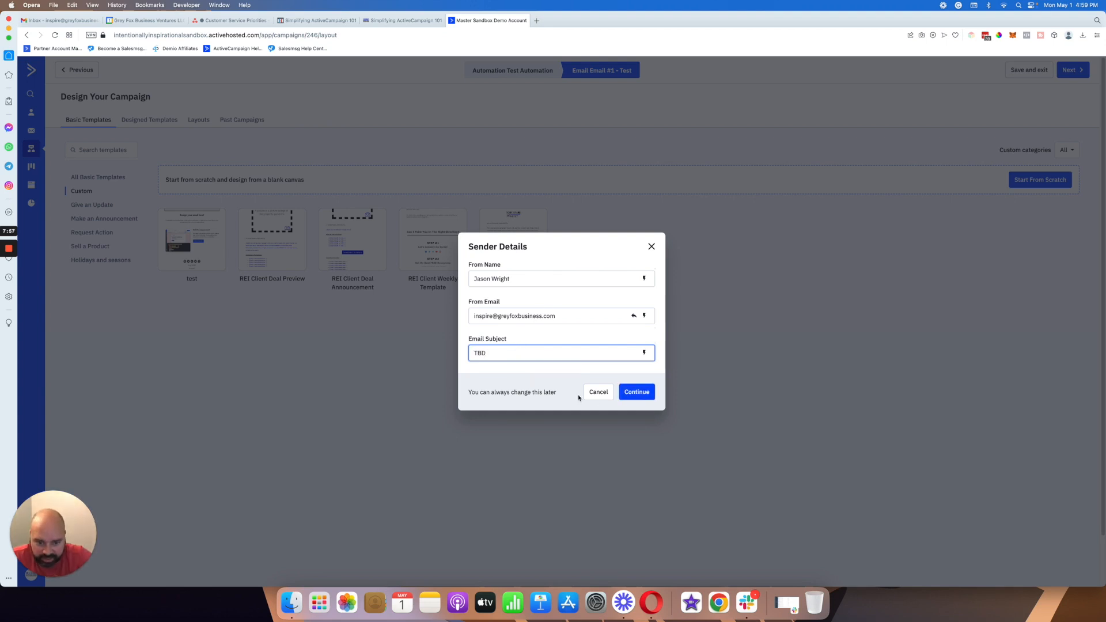
pyautogui.click(636, 394)
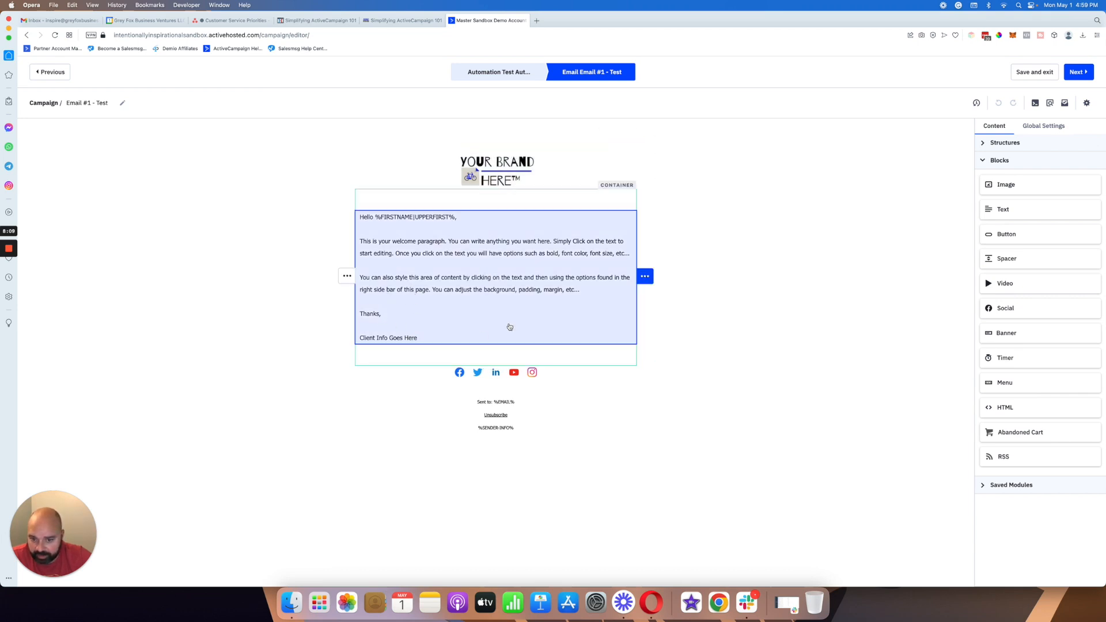
# Replace the two placeholder paragraphs between the greeting and "Thanks," in the email body with TBD
pyautogui.click(589, 293)
pyautogui.moveTo(589, 293); pyautogui.dragTo(364, 246)
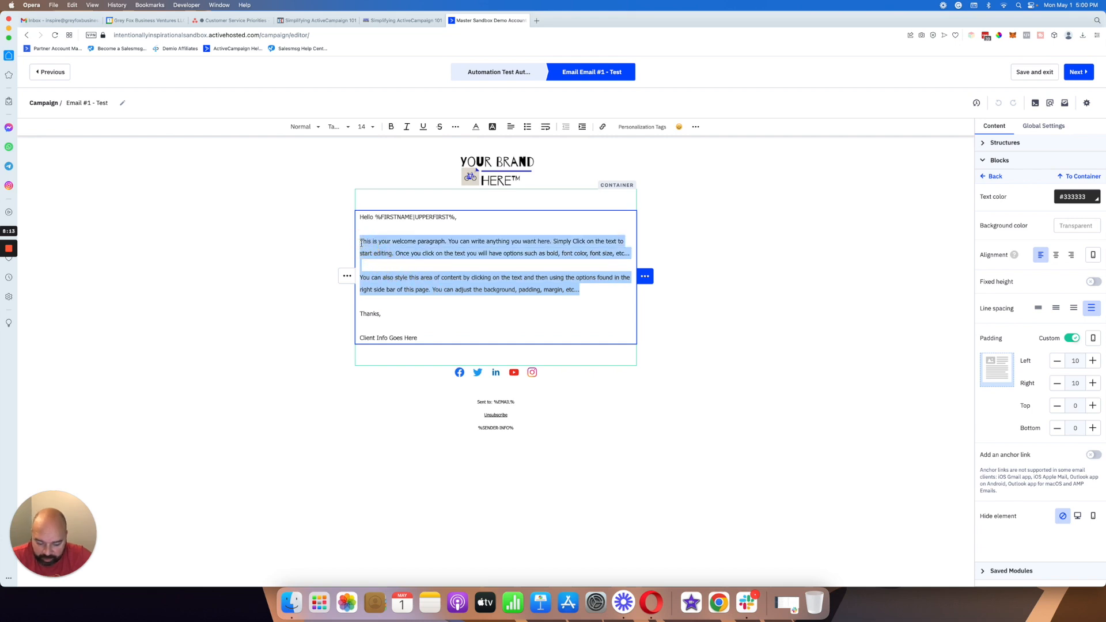
pyautogui.press('BackSpace')
pyautogui.write('D')
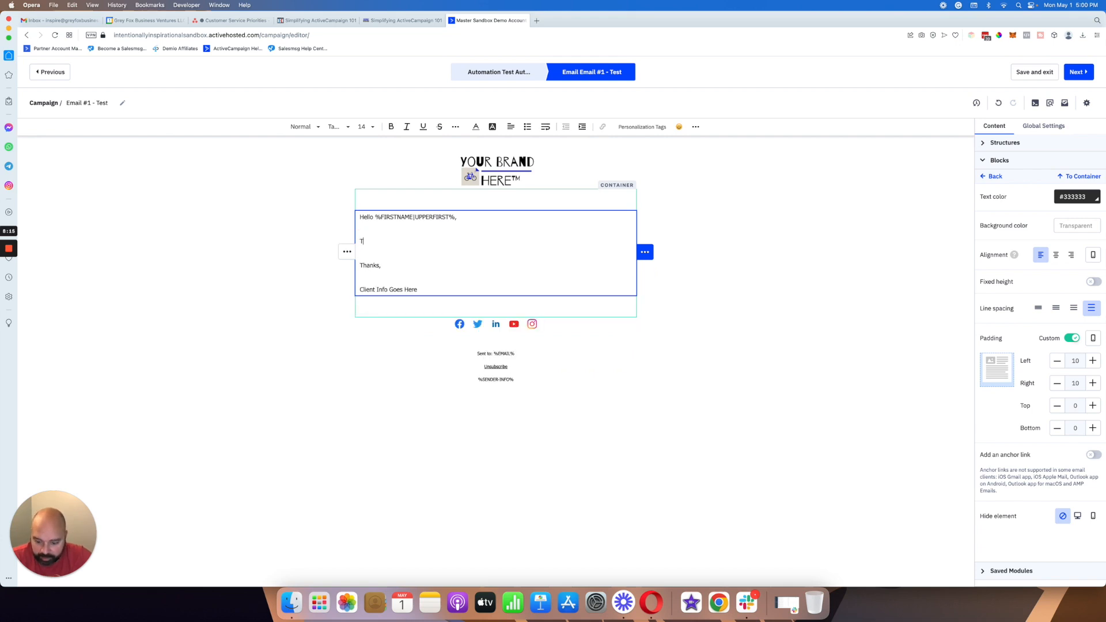
pyautogui.write('BD')
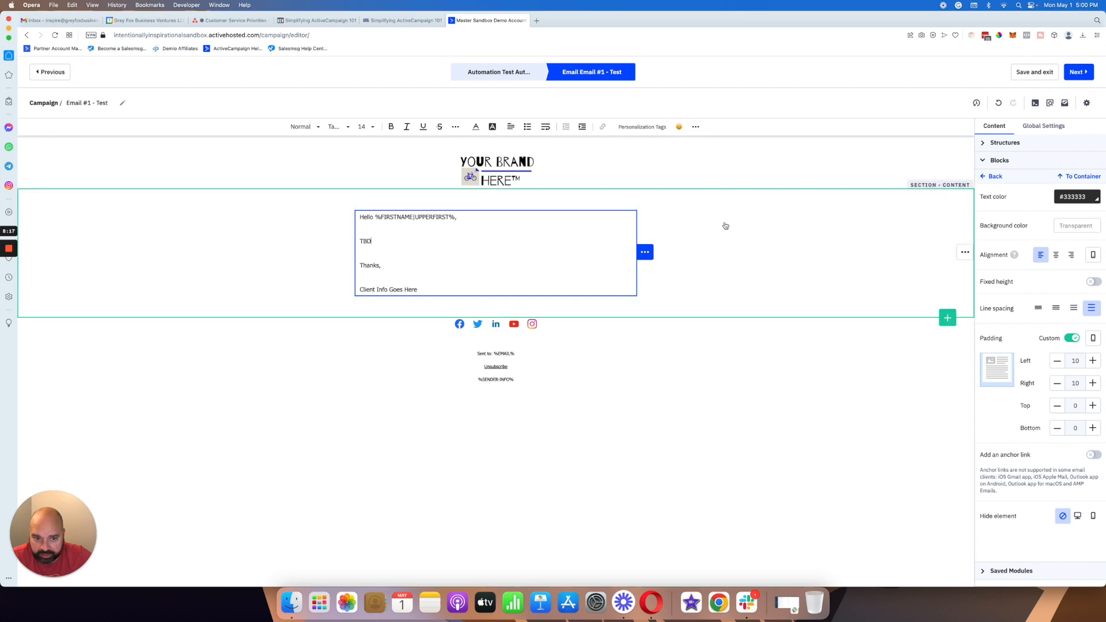
pyautogui.click(727, 225)
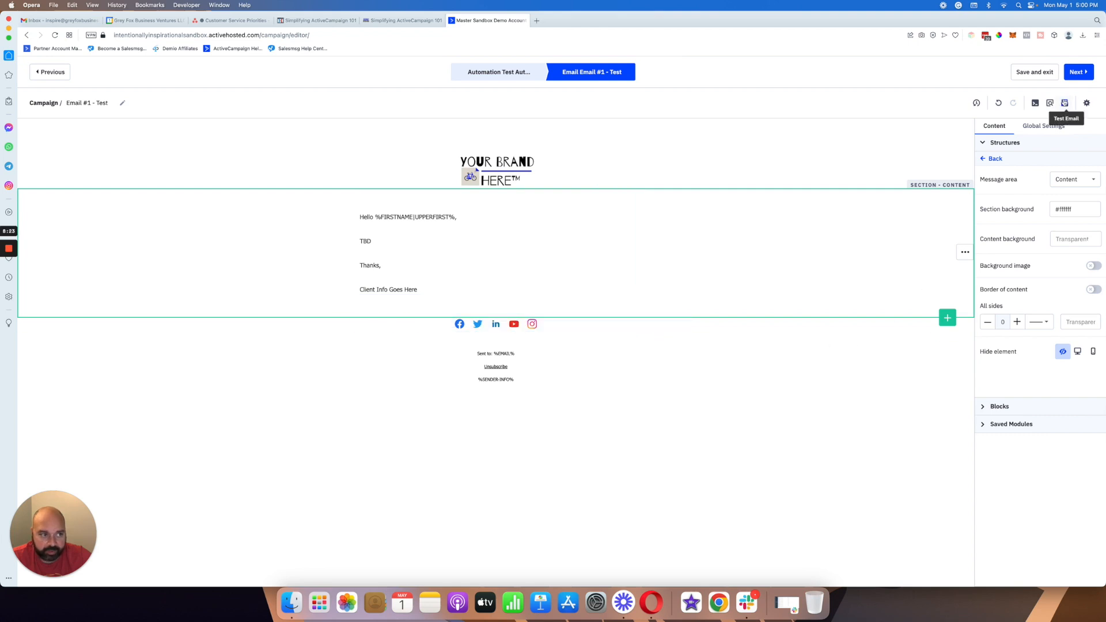
# Save the email design and set the subject to "This is a test!" in the campaign settings
pyautogui.click(1078, 72)
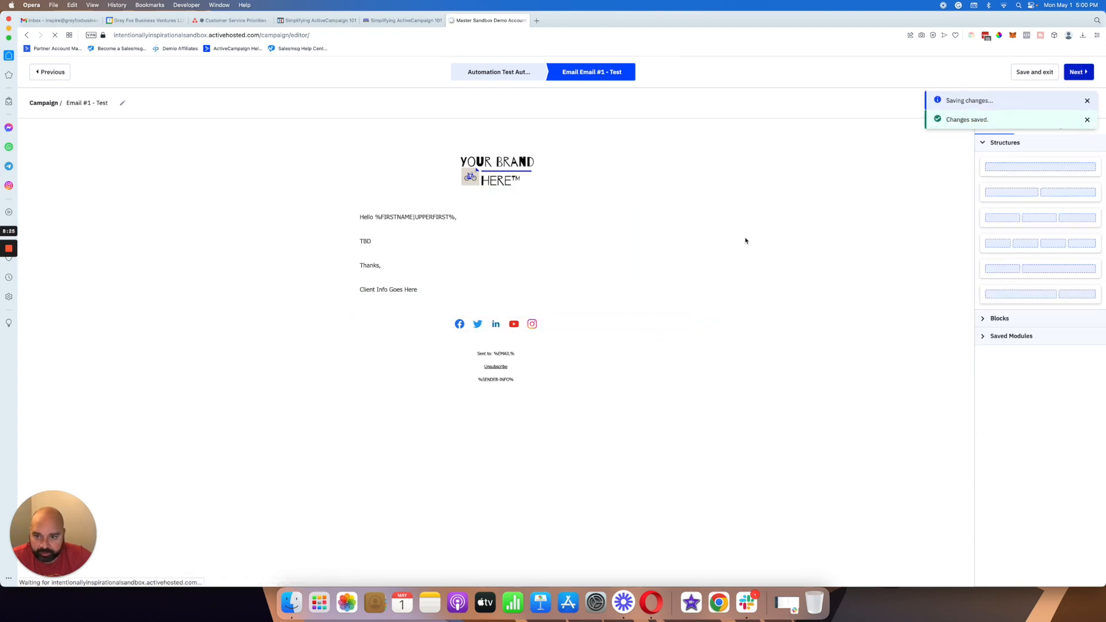
pyautogui.click(681, 161)
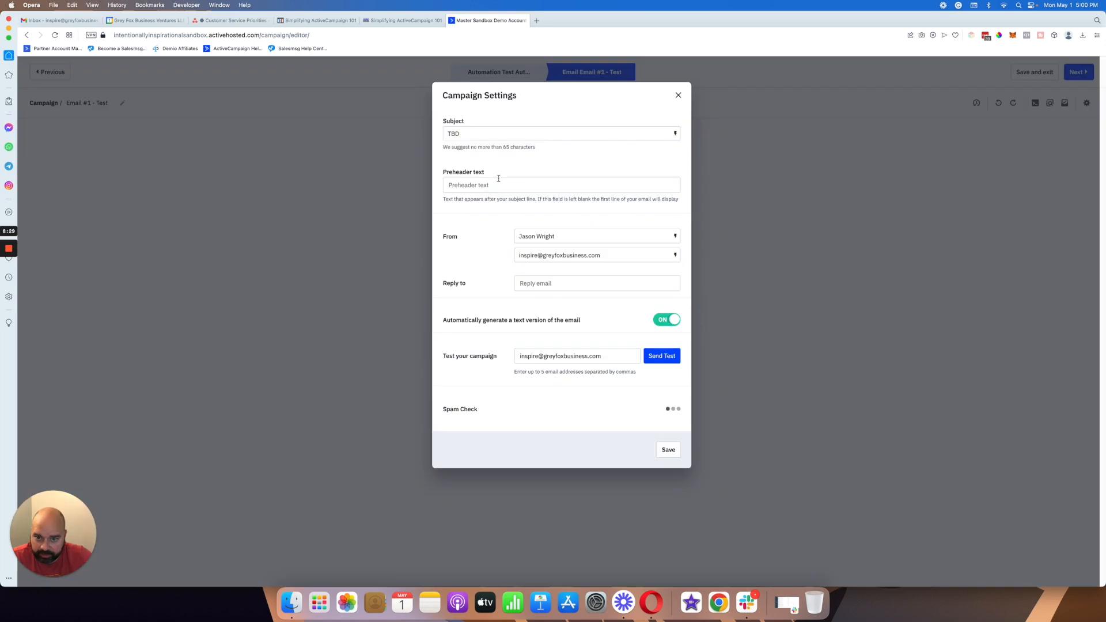
pyautogui.moveTo(509, 134); pyautogui.dragTo(433, 133)
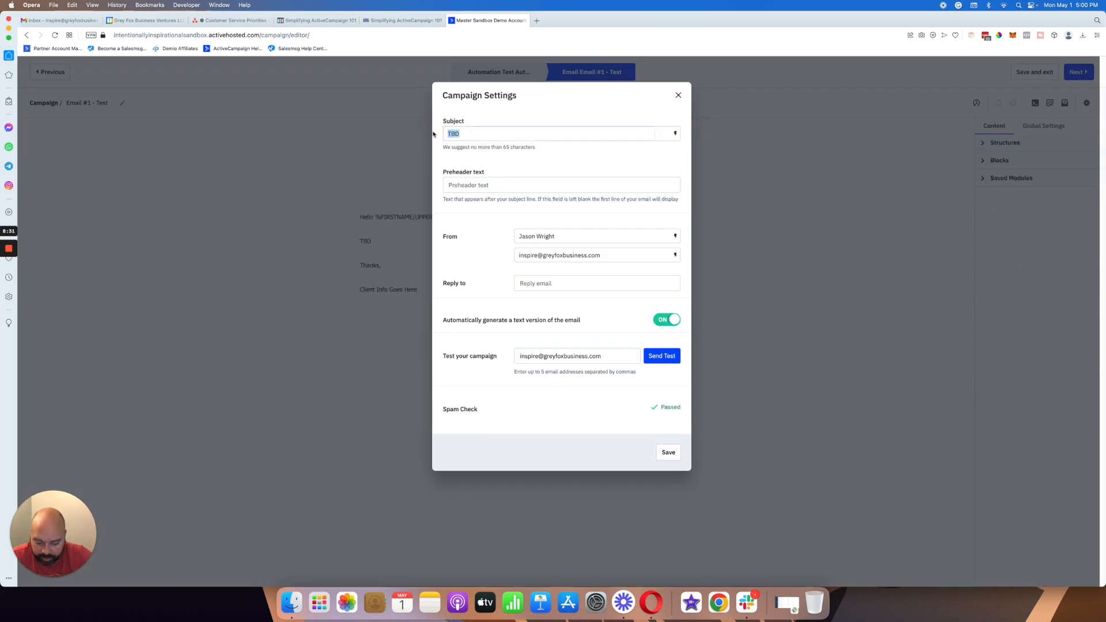
pyautogui.write('This is a test!')
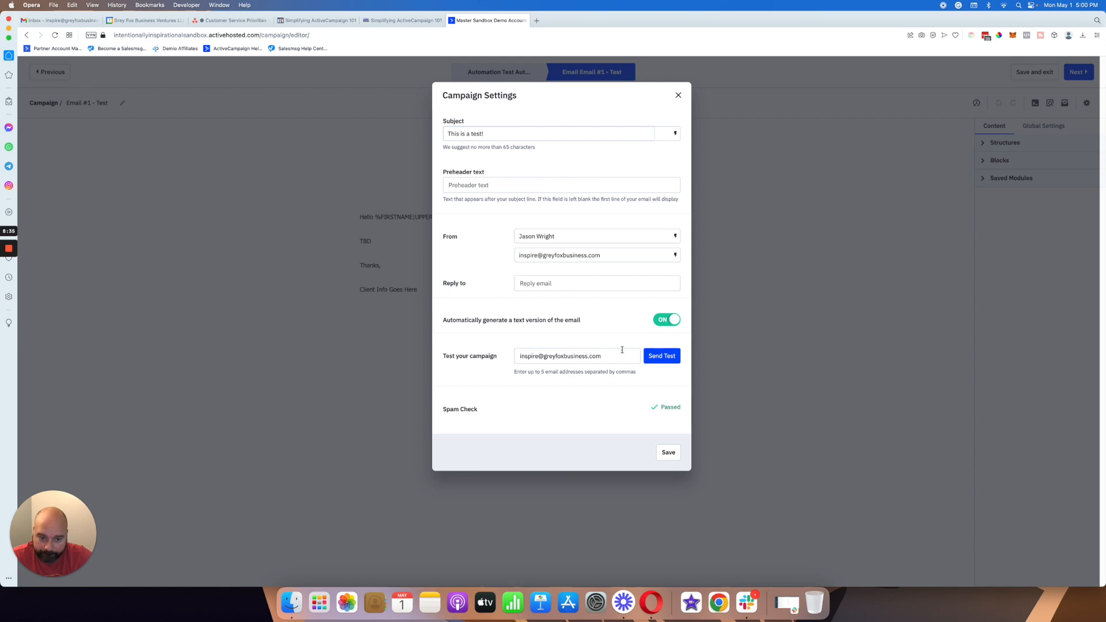
pyautogui.click(666, 451)
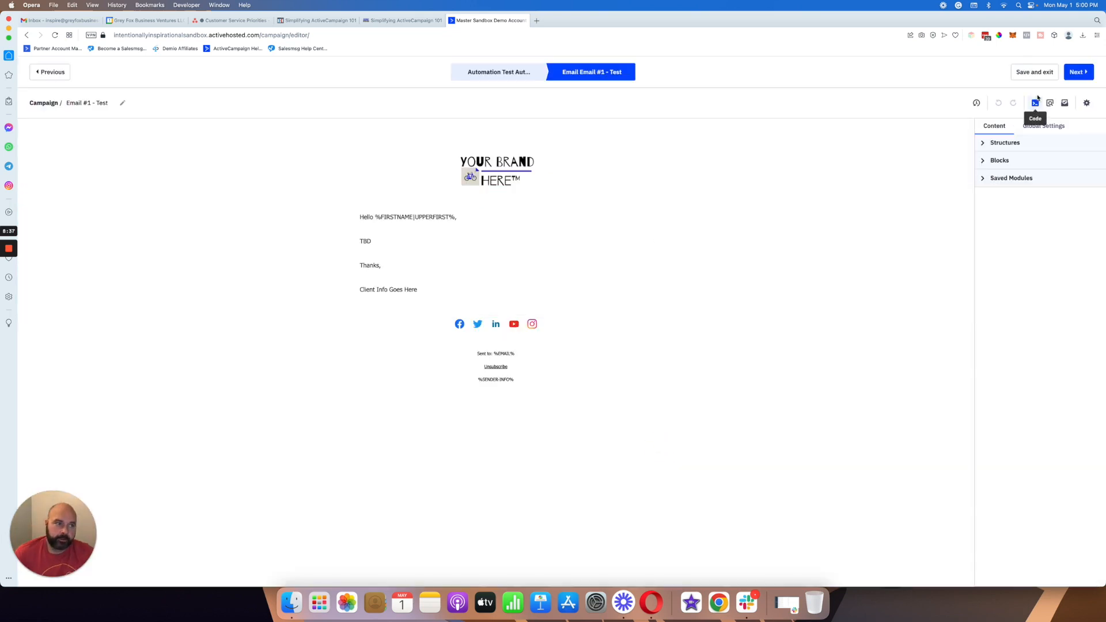
# Save the email campaign and exit, save the email action with Send Immediately, and set Test Automation active
pyautogui.click(1074, 73)
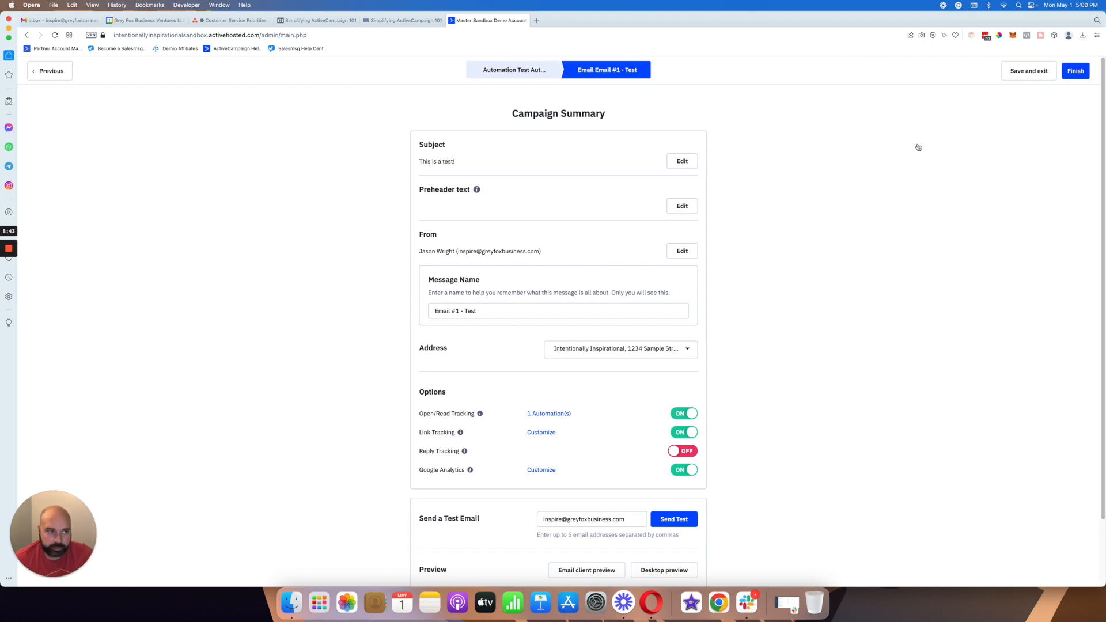
pyautogui.click(1031, 75)
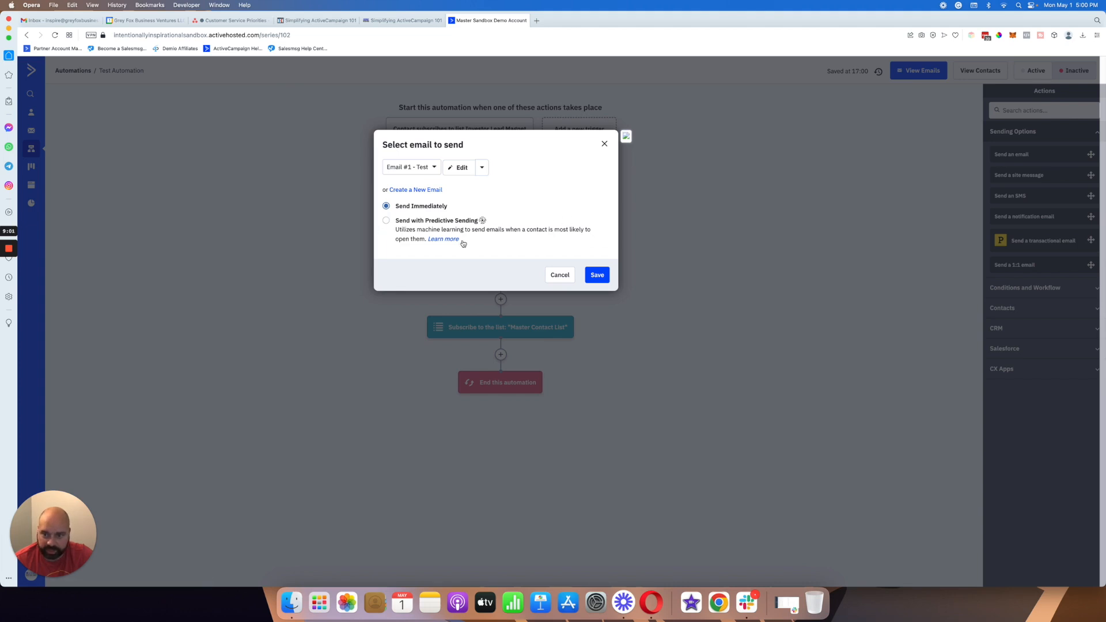
pyautogui.click(595, 275)
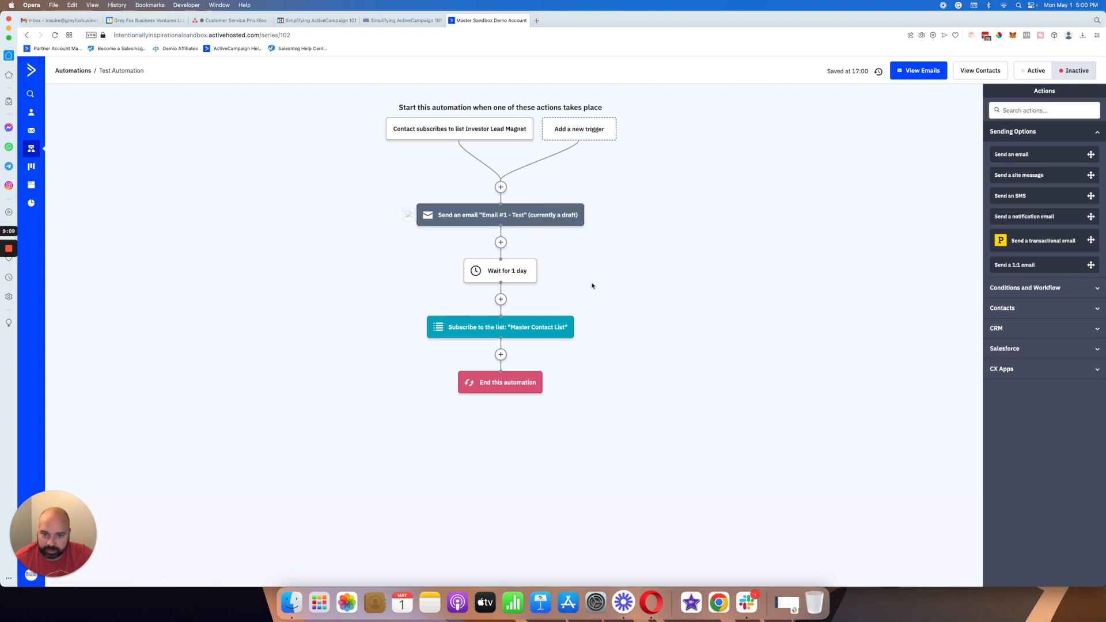
pyautogui.click(1032, 70)
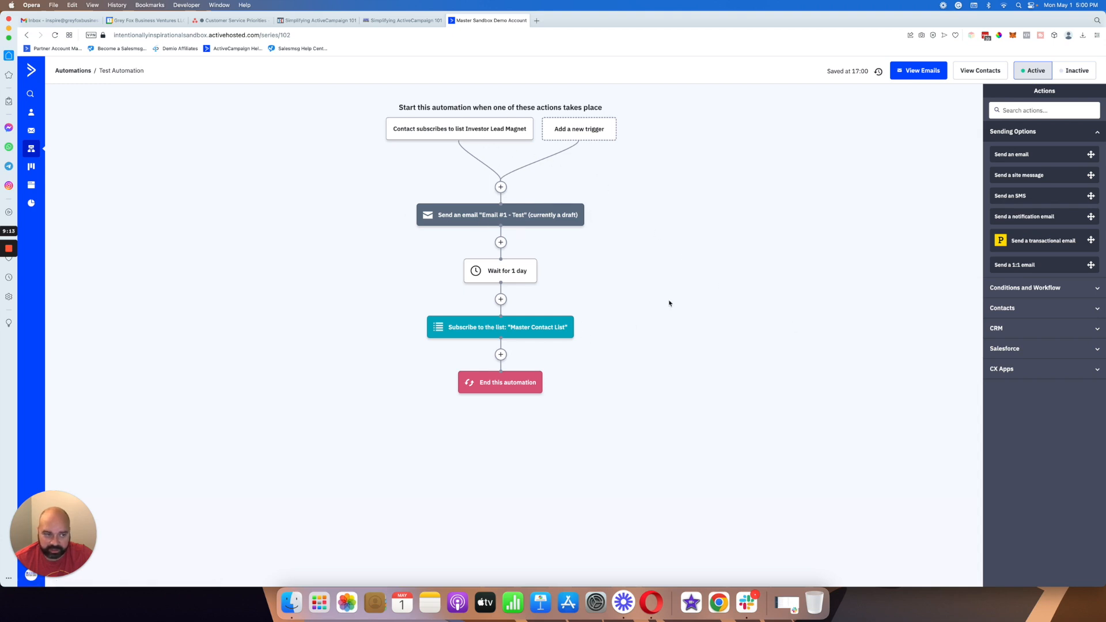
# Reopen Email #1 - Test from its automation action, finish its campaign setup, and check the list of emails in the automation
pyautogui.click(503, 216)
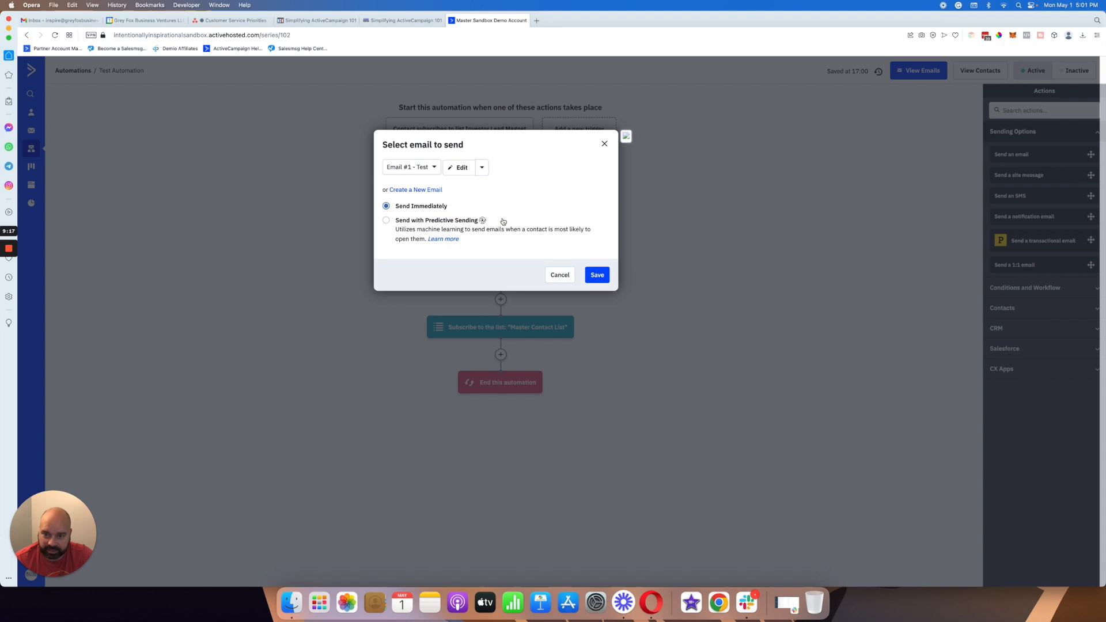
pyautogui.click(459, 167)
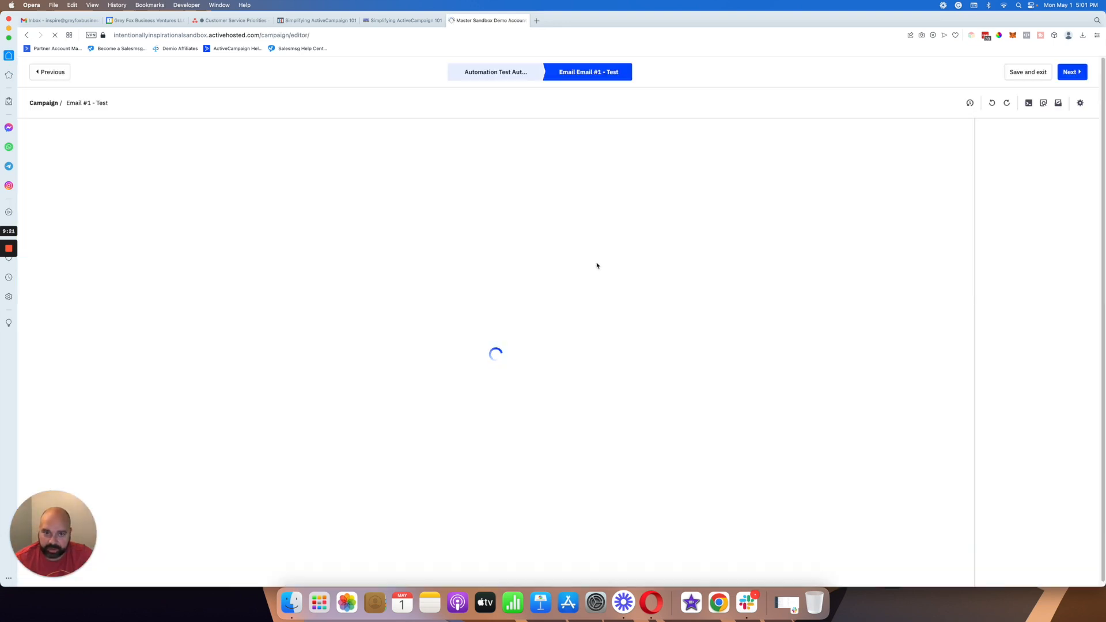
pyautogui.click(1074, 77)
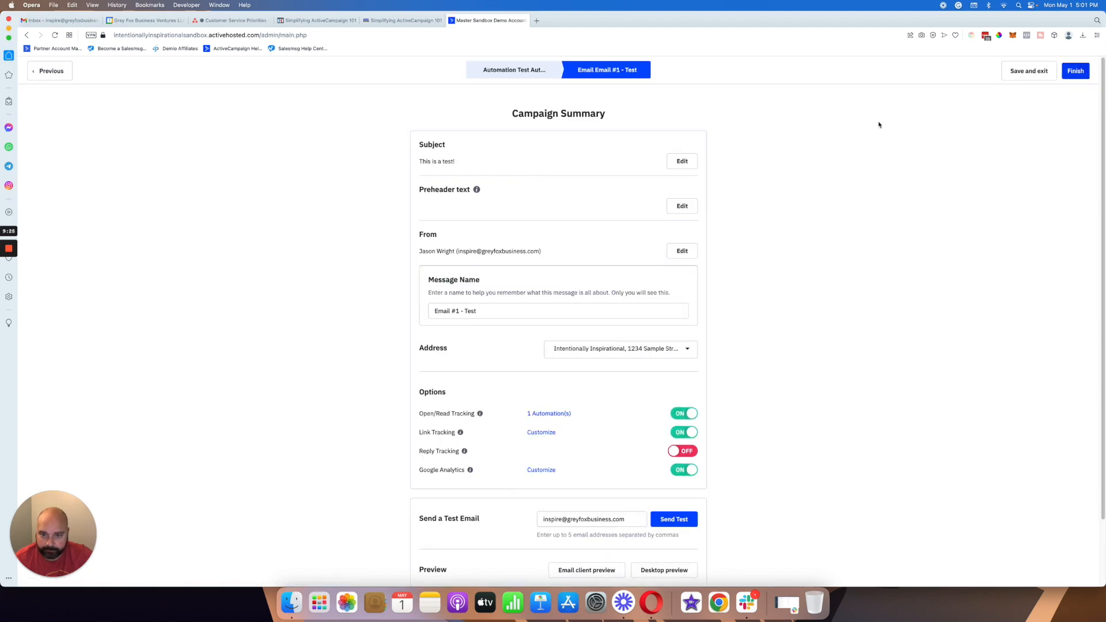
pyautogui.click(1075, 72)
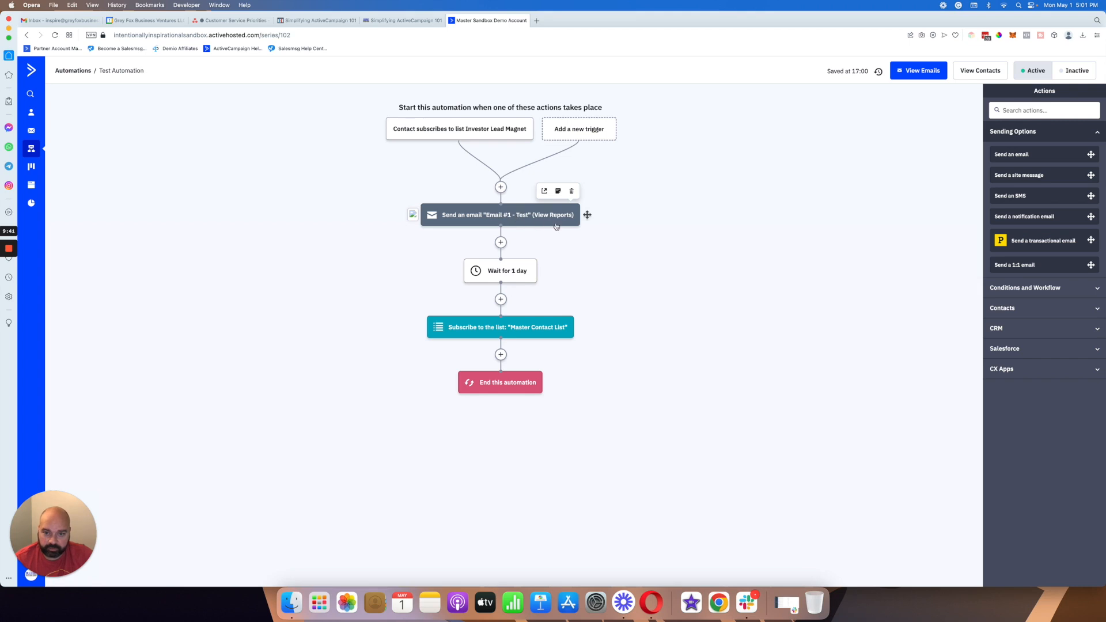
pyautogui.click(913, 79)
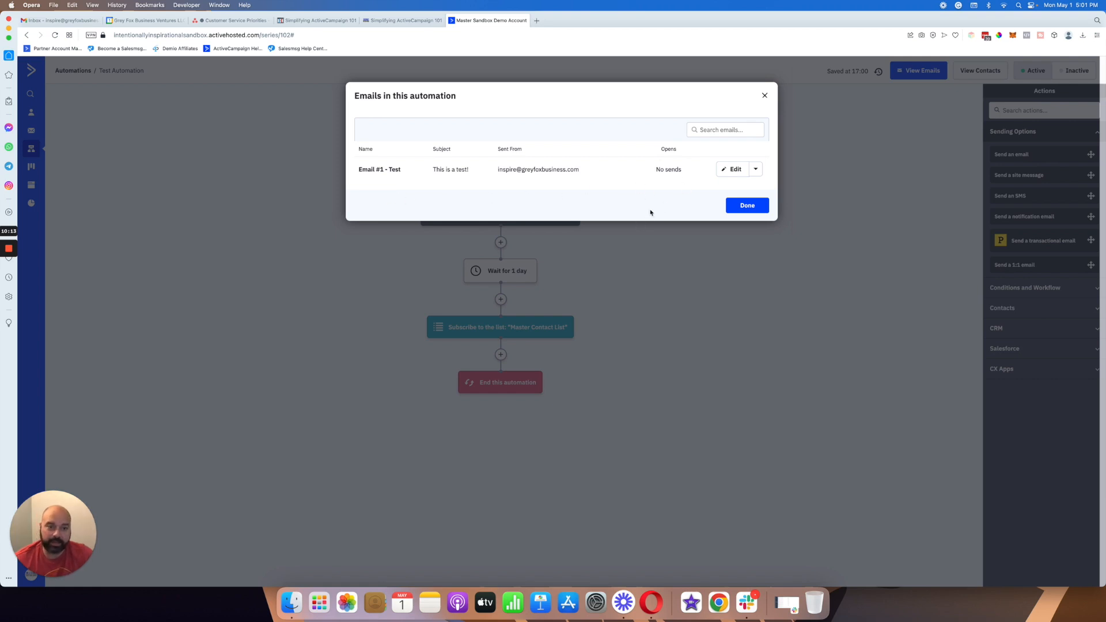
pyautogui.click(747, 207)
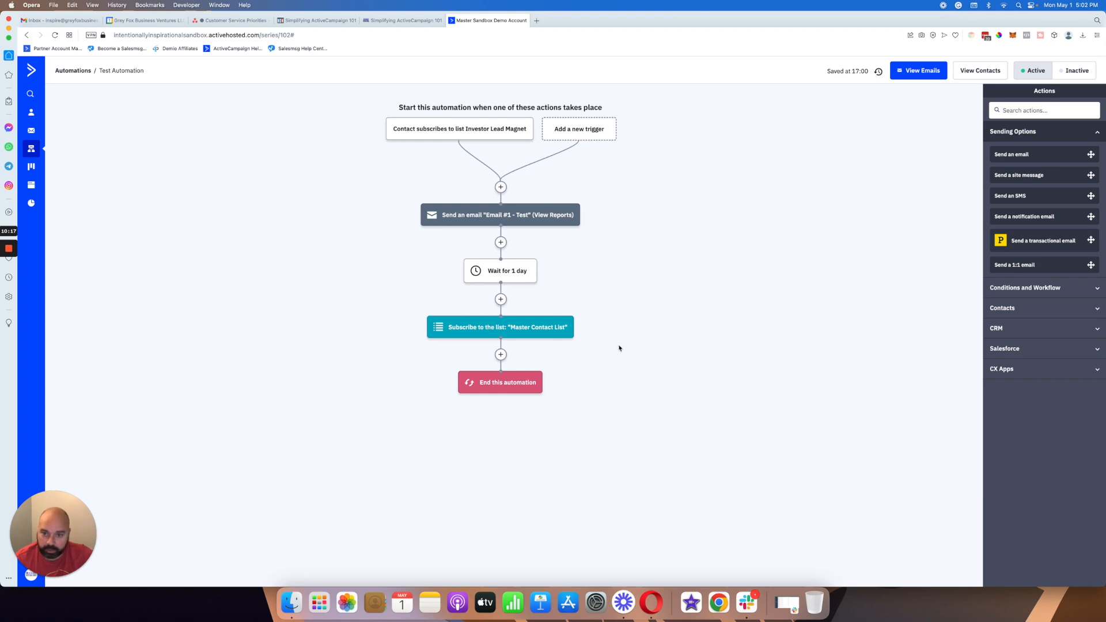
# Add an Add a tag action with the tag sample between the Master Contact List subscription and the end of the automation
pyautogui.click(501, 355)
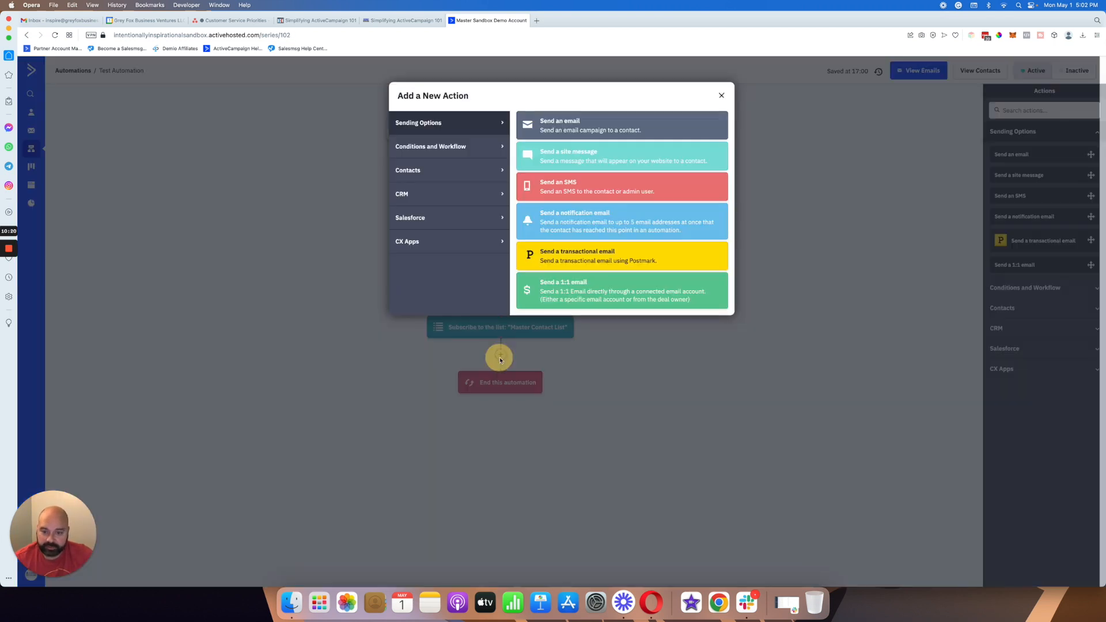
pyautogui.click(471, 146)
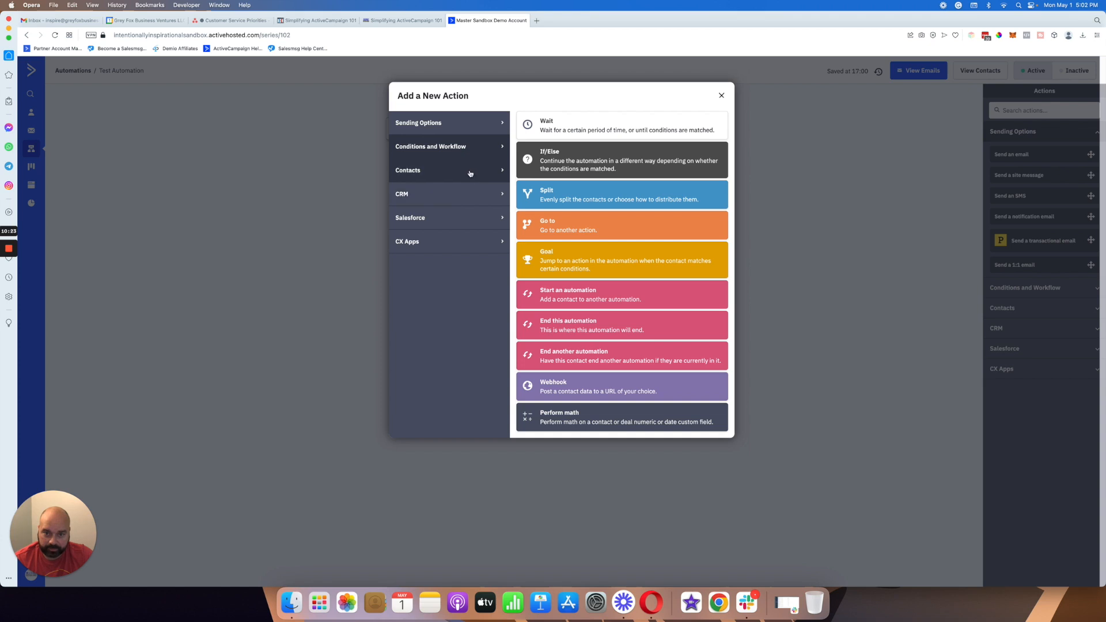
pyautogui.click(468, 172)
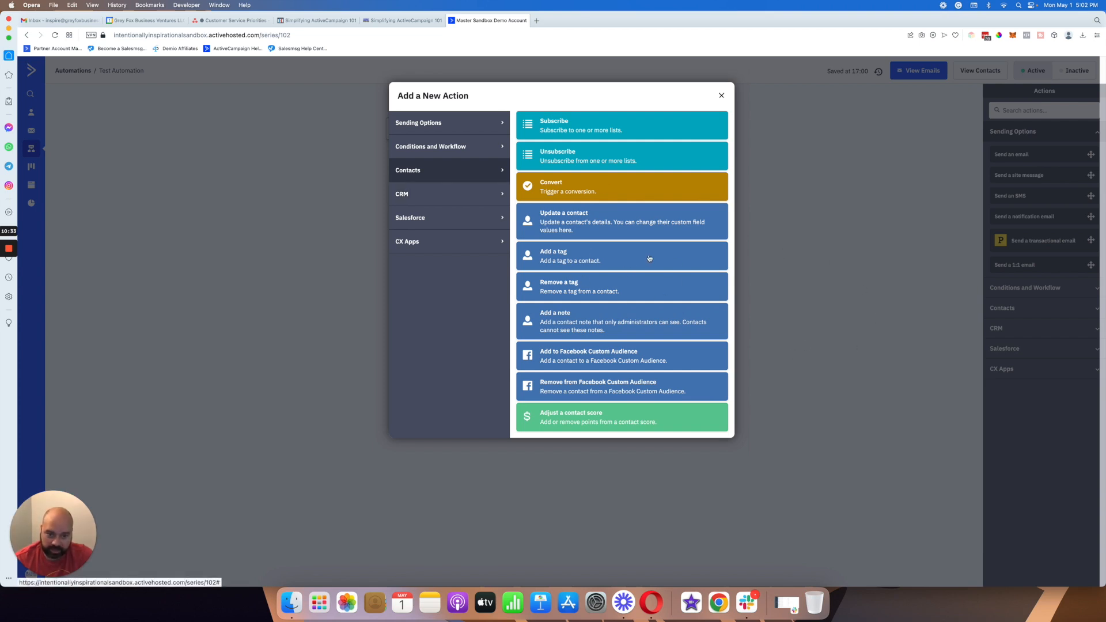
pyautogui.click(558, 258)
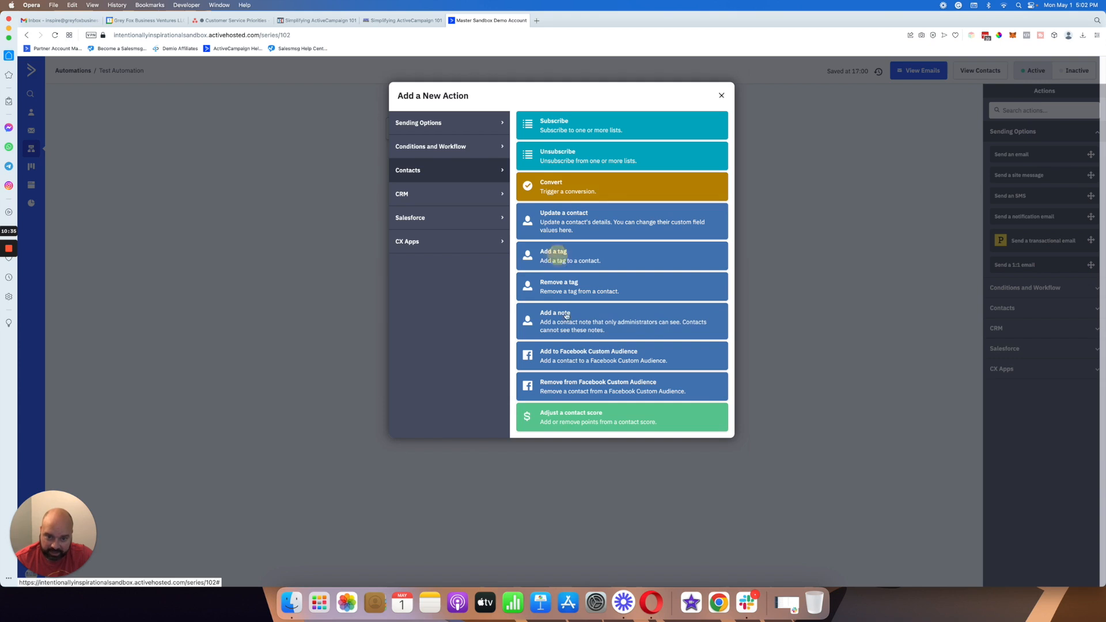
pyautogui.click(523, 346)
pyautogui.write('sample')
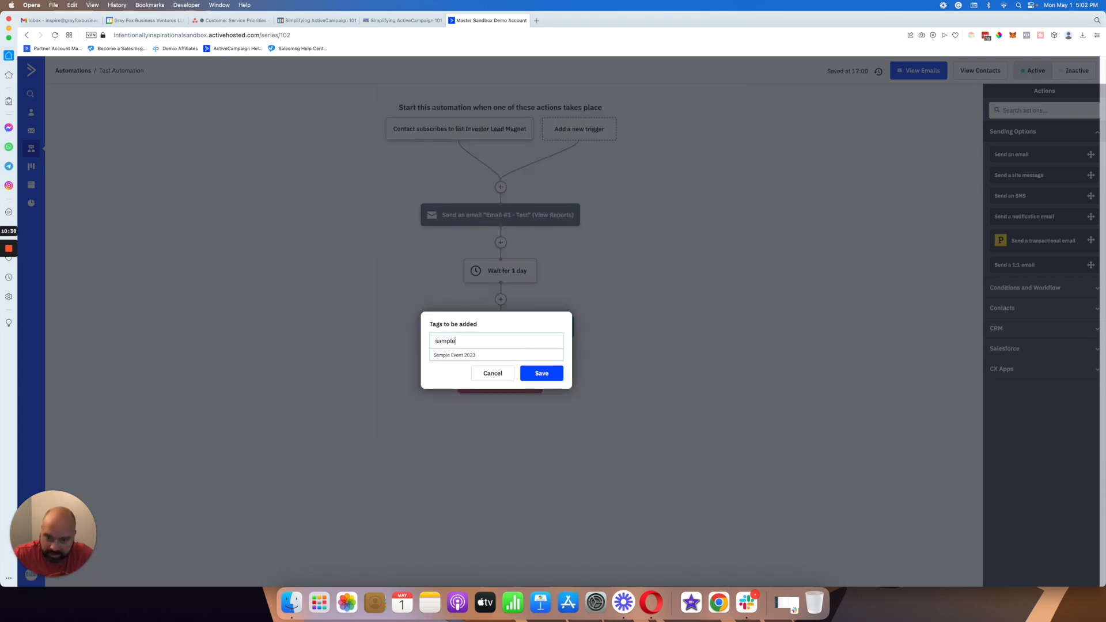
pyautogui.click(541, 373)
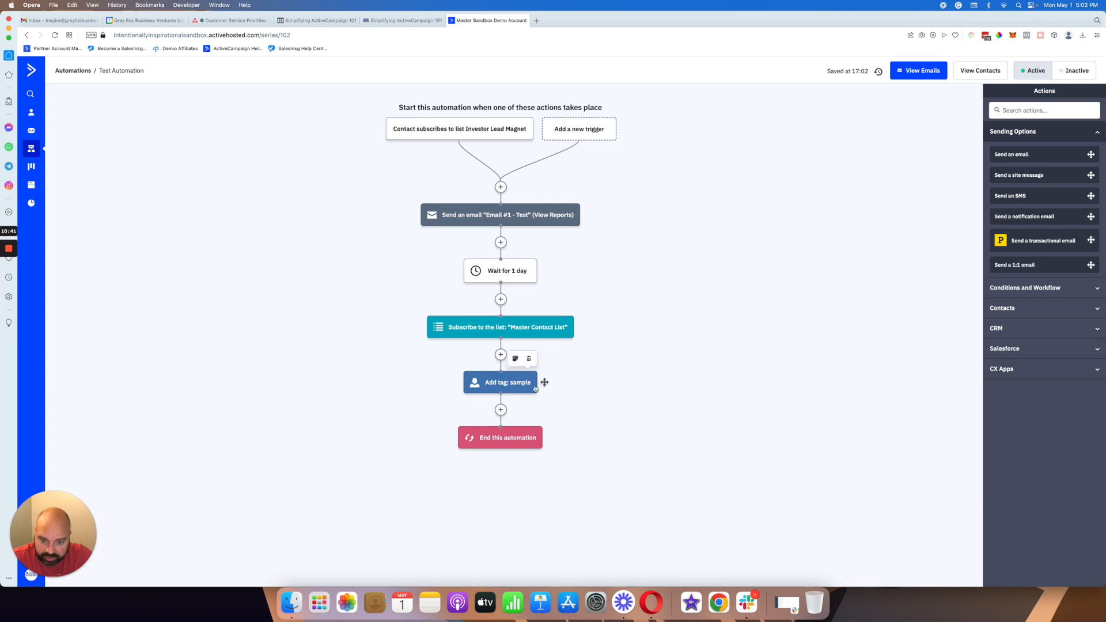
# Examine the actions available below the sample tag in the CRM, Salesforce, CX Apps, Sending Options, and Conditions and Workflow categories
pyautogui.click(501, 410)
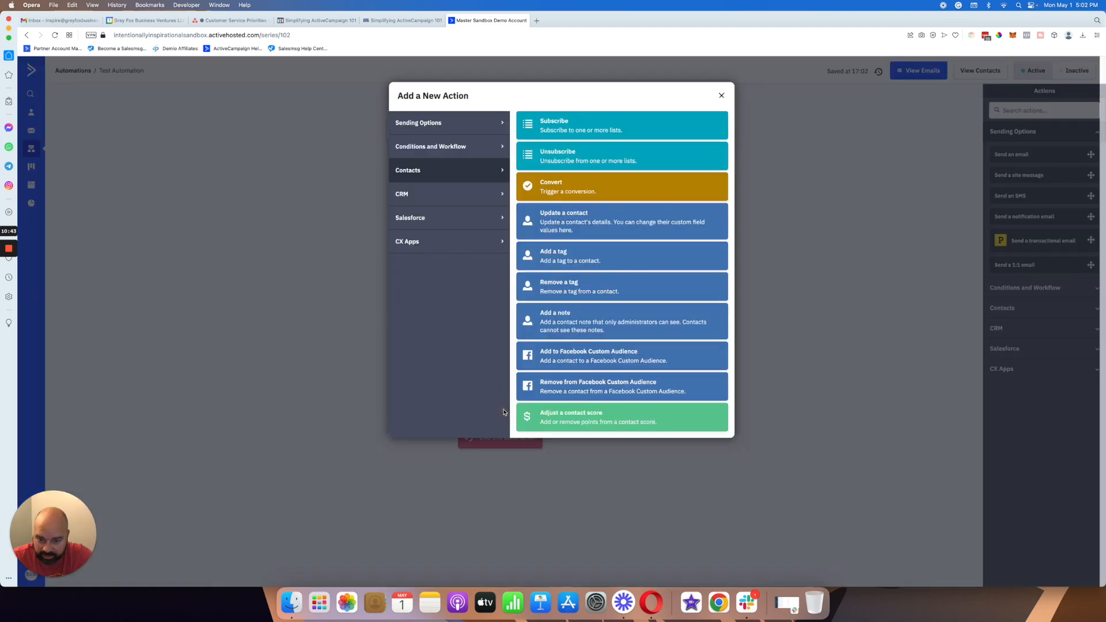
pyautogui.click(461, 192)
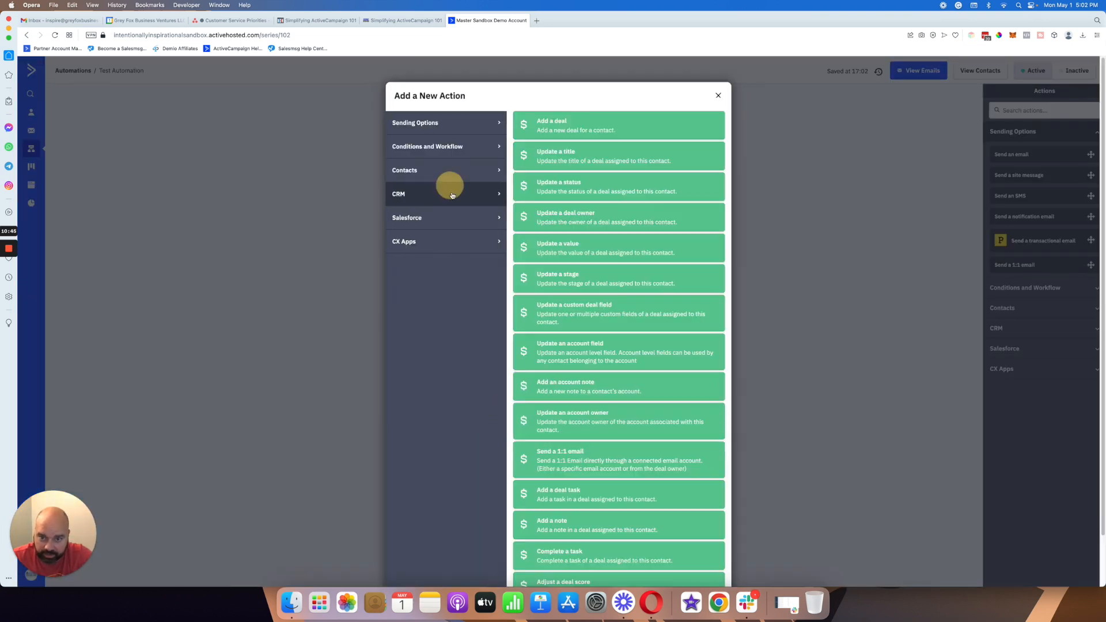
pyautogui.click(451, 218)
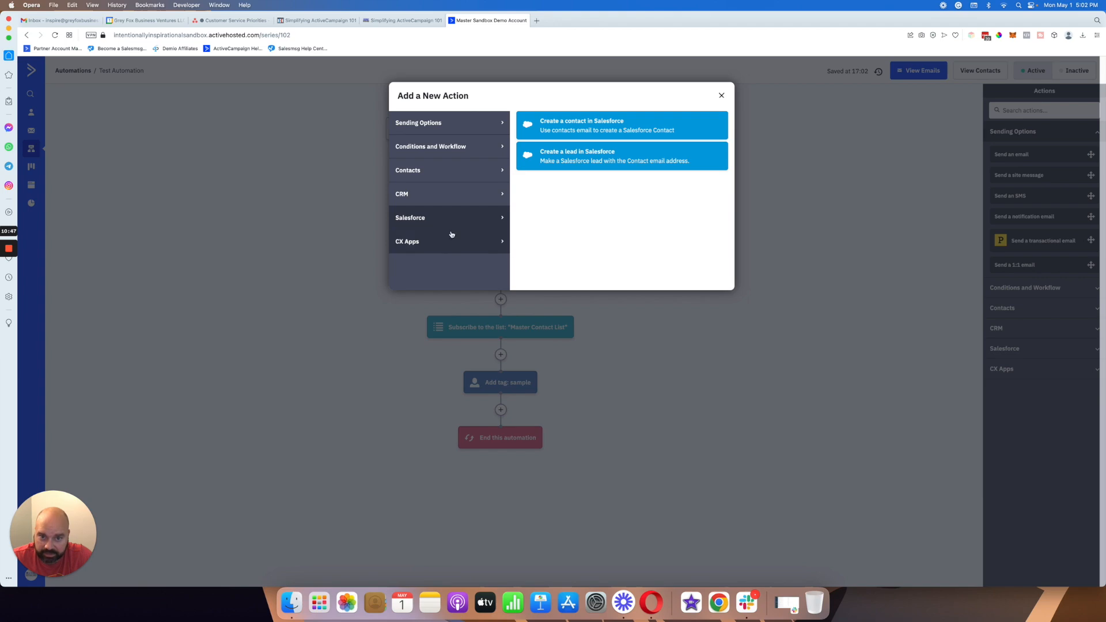
pyautogui.click(451, 236)
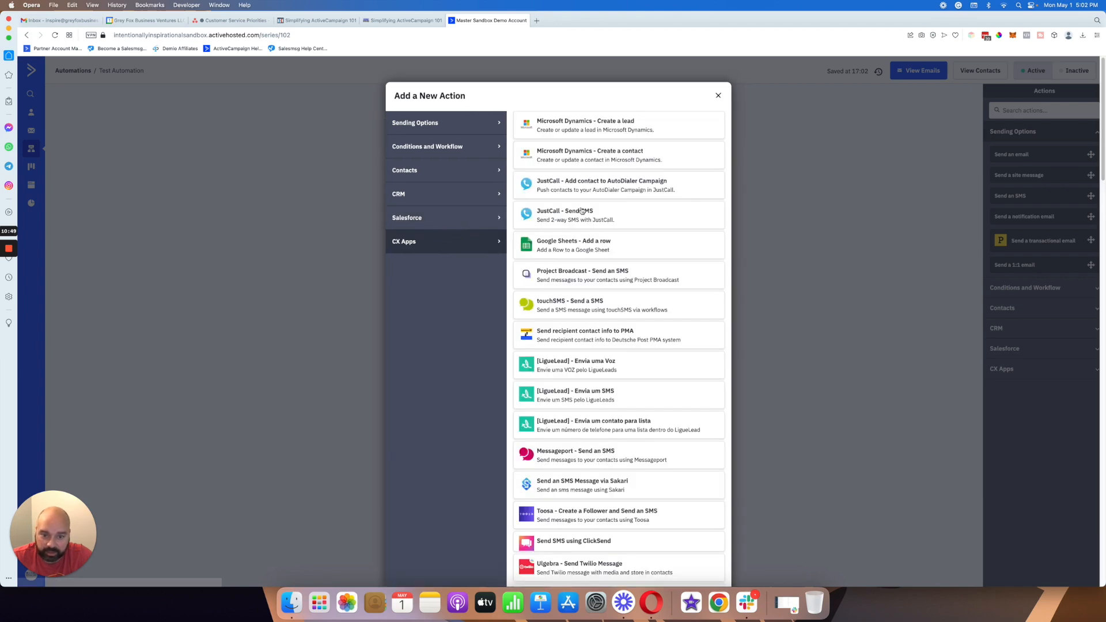
pyautogui.scroll(-10, 602, 208)
pyautogui.scroll(-15, 601, 211)
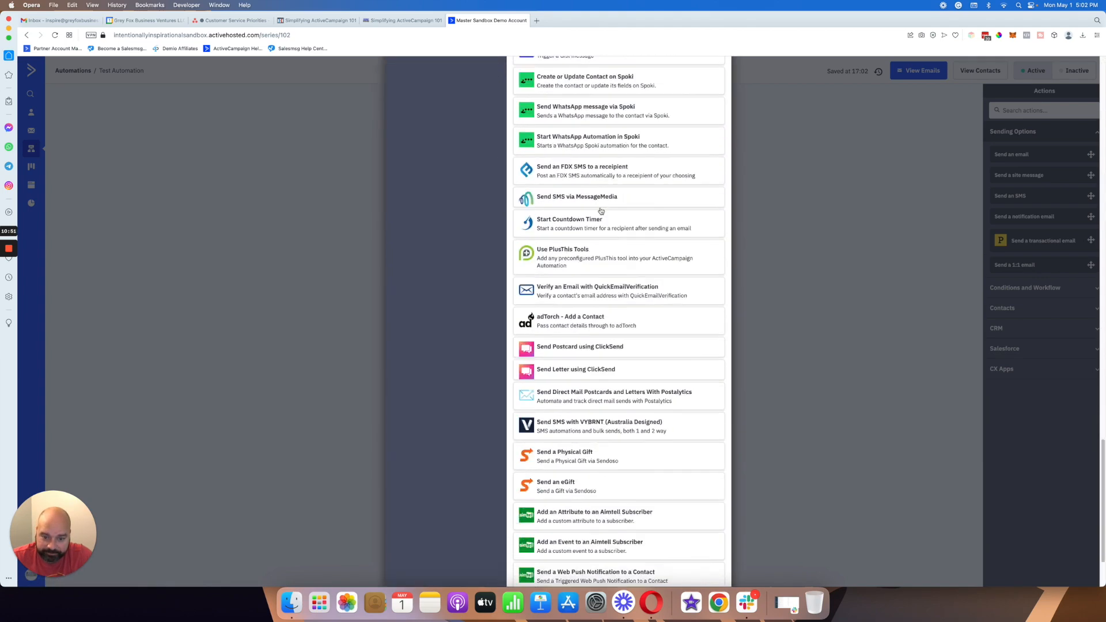
pyautogui.scroll(10, 600, 211)
pyautogui.scroll(10, 601, 211)
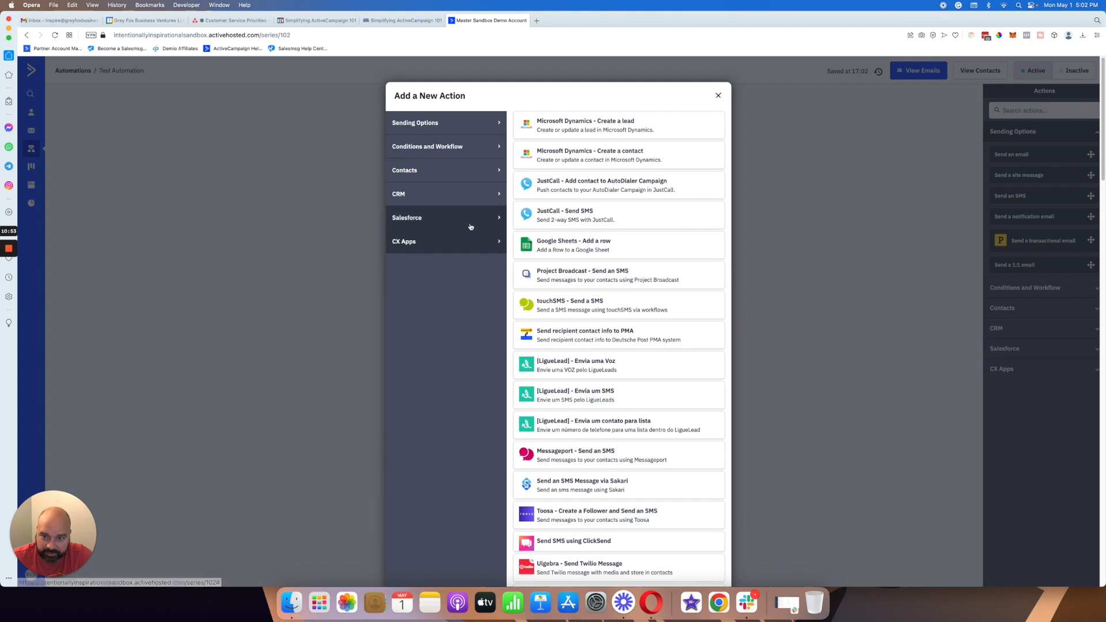
pyautogui.click(446, 122)
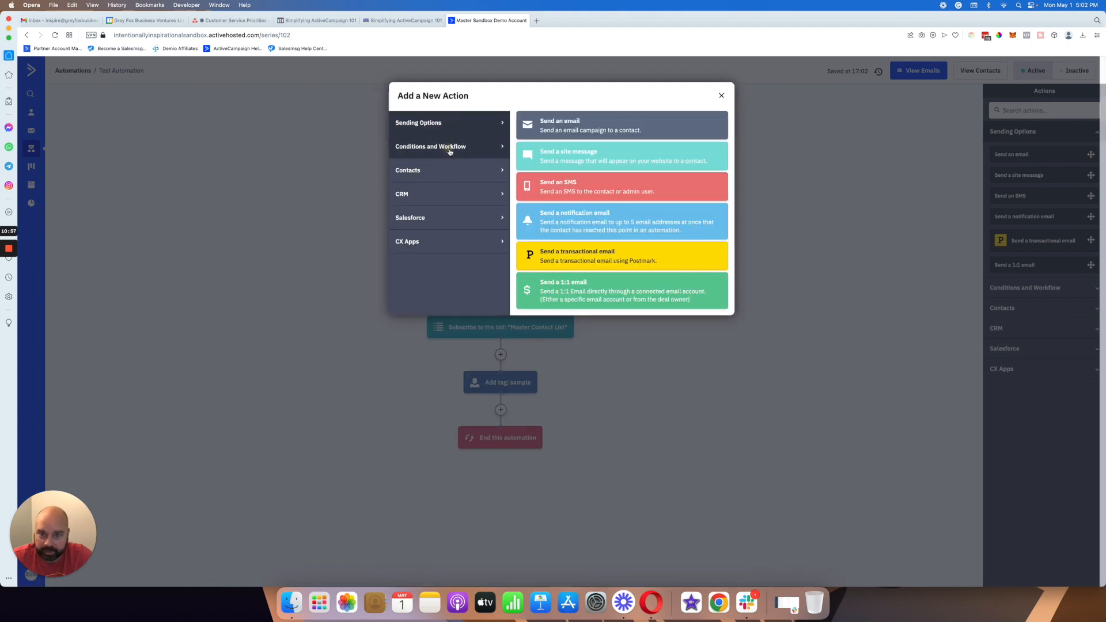
pyautogui.click(453, 149)
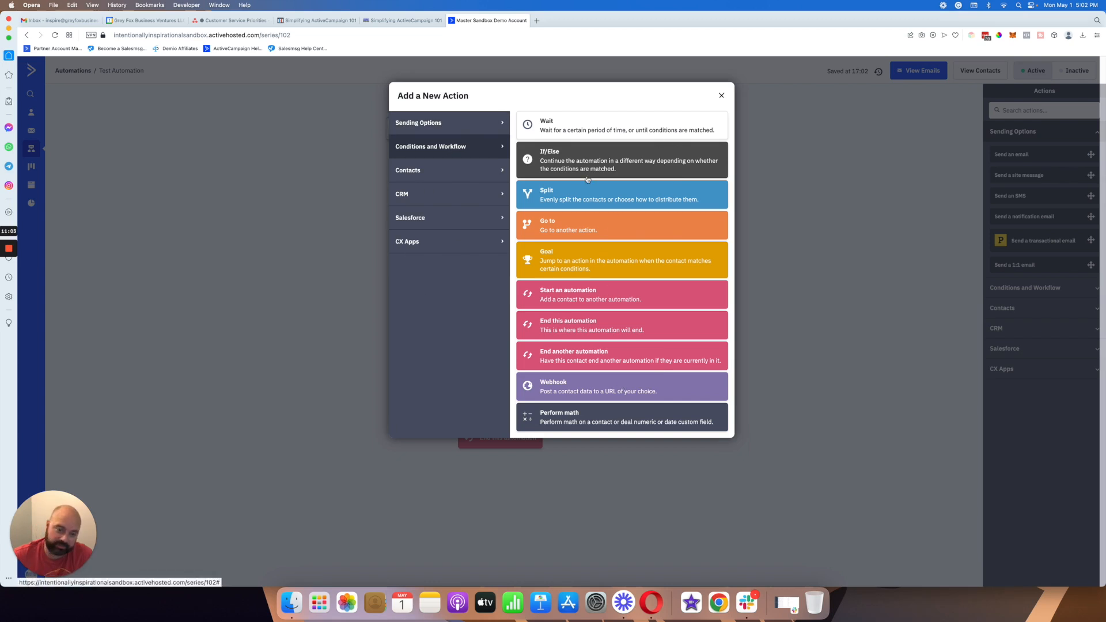
pyautogui.click(721, 95)
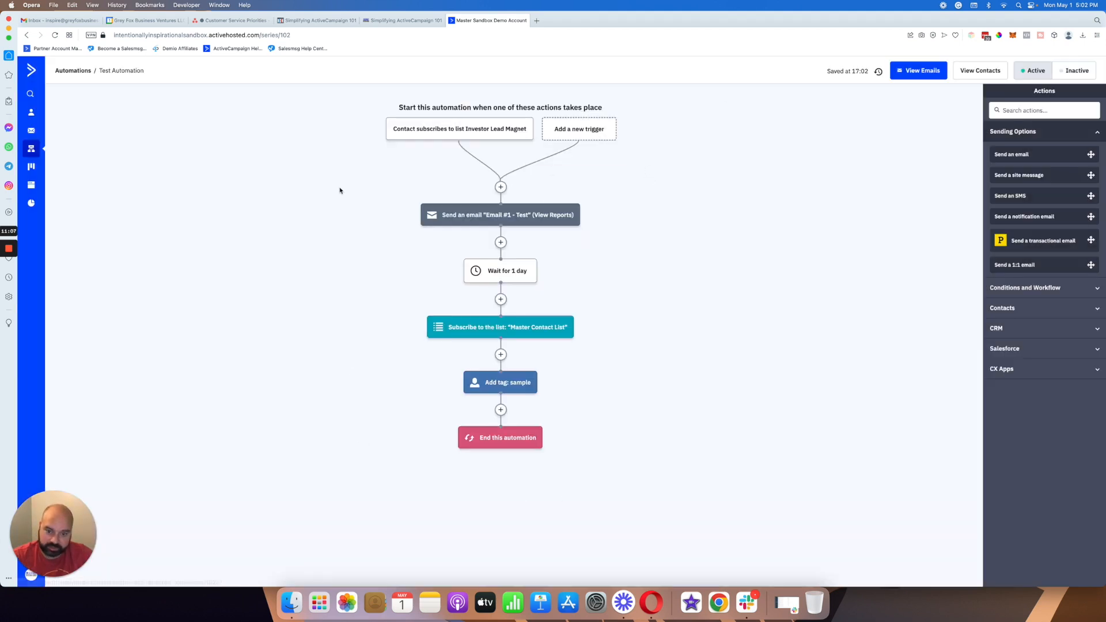
# Insert an Update a stage action after the Master Contact List subscription, moving deals to Investor Prospects > Interested In Investing (Automated)
pyautogui.click(1005, 328)
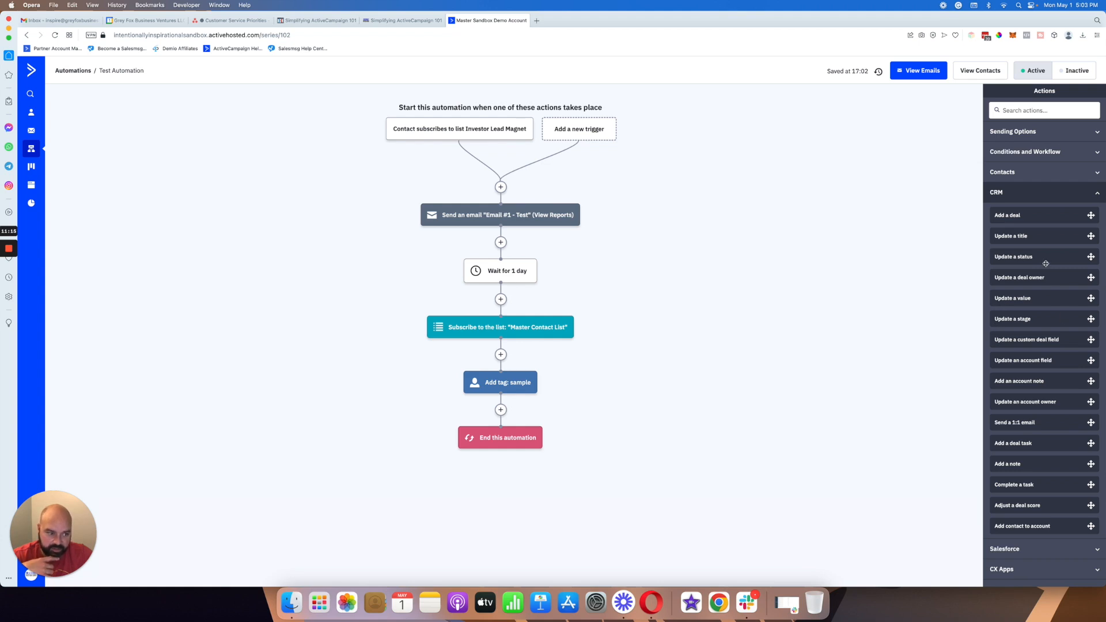
pyautogui.moveTo(1051, 316); pyautogui.dragTo(515, 352)
pyautogui.moveTo(573, 455); pyautogui.dragTo(574, 457)
pyautogui.click(527, 409)
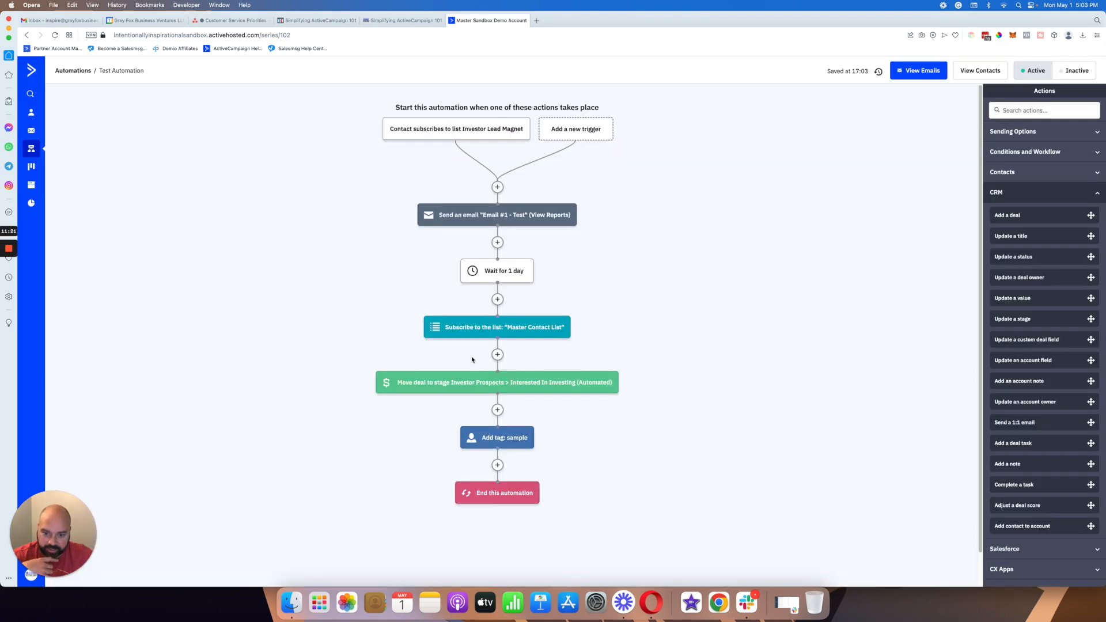
# Delete the deal stage action located between the Master Contact List subscription and the sample tag
pyautogui.moveTo(593, 385)
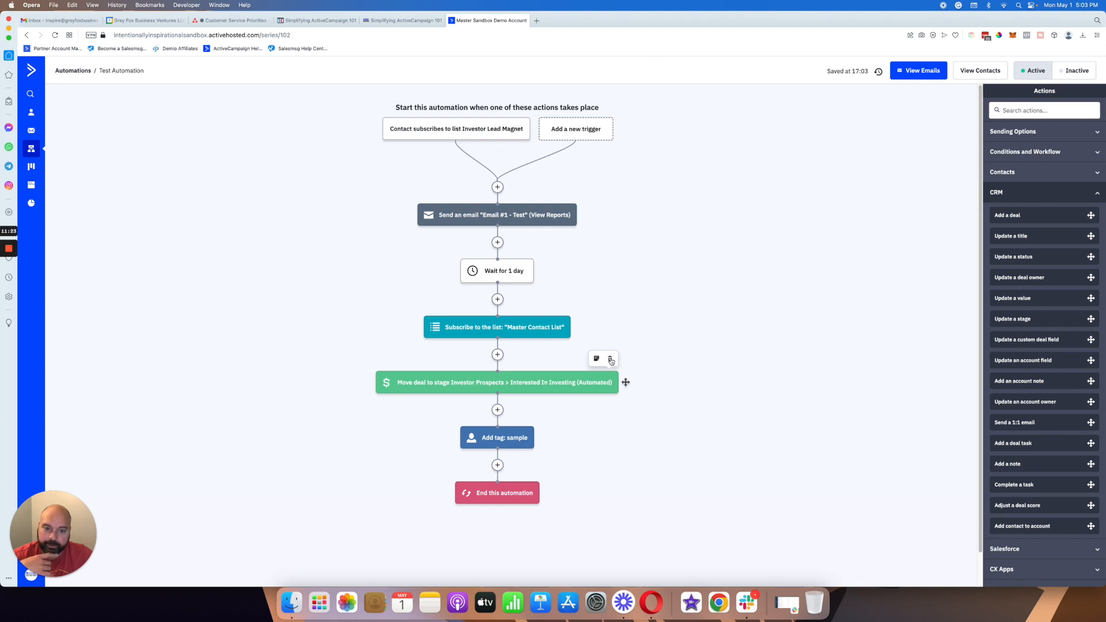
pyautogui.click(610, 360)
pyautogui.click(627, 97)
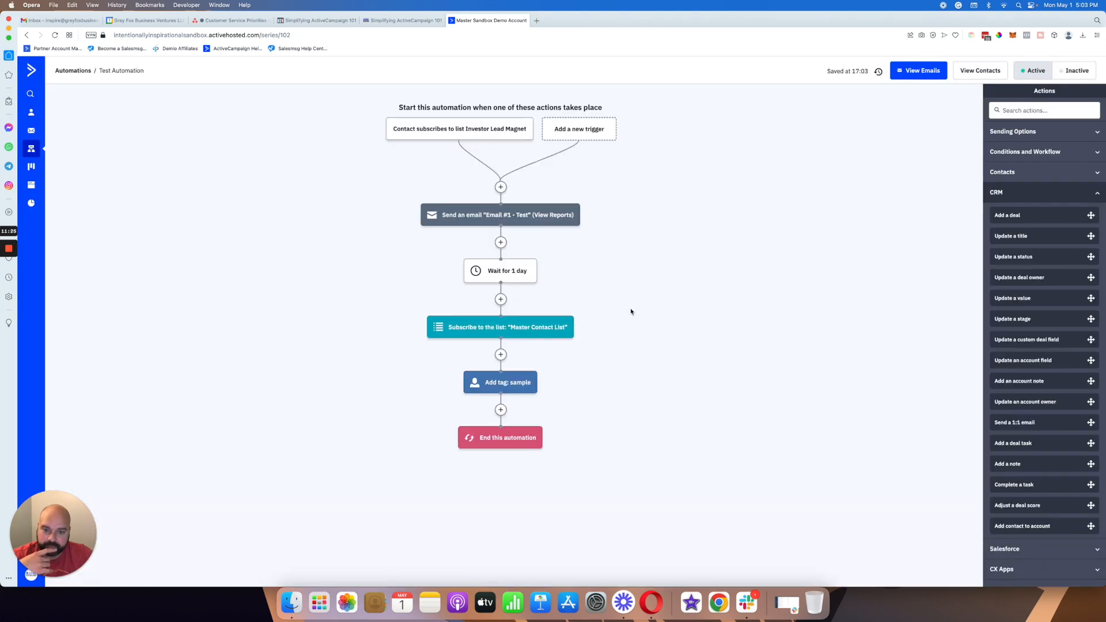
# Move only the Master Contact List subscription action to directly below the trigger, ahead of the Email #1 - Test action
pyautogui.click(543, 324)
pyautogui.moveTo(543, 324); pyautogui.dragTo(506, 190)
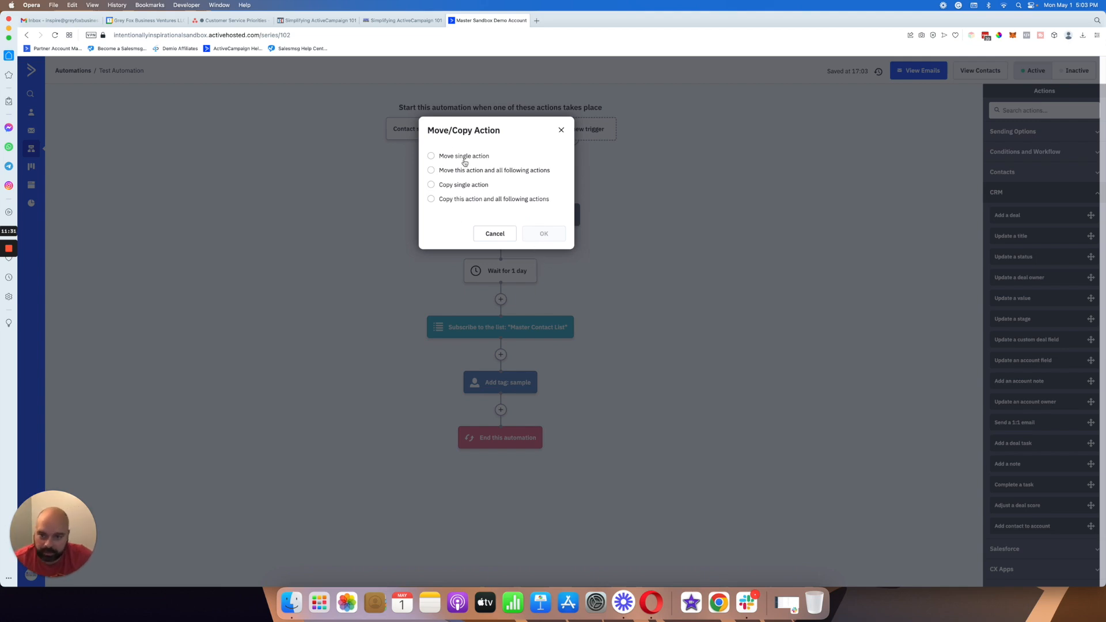
pyautogui.click(464, 156)
pyautogui.click(531, 232)
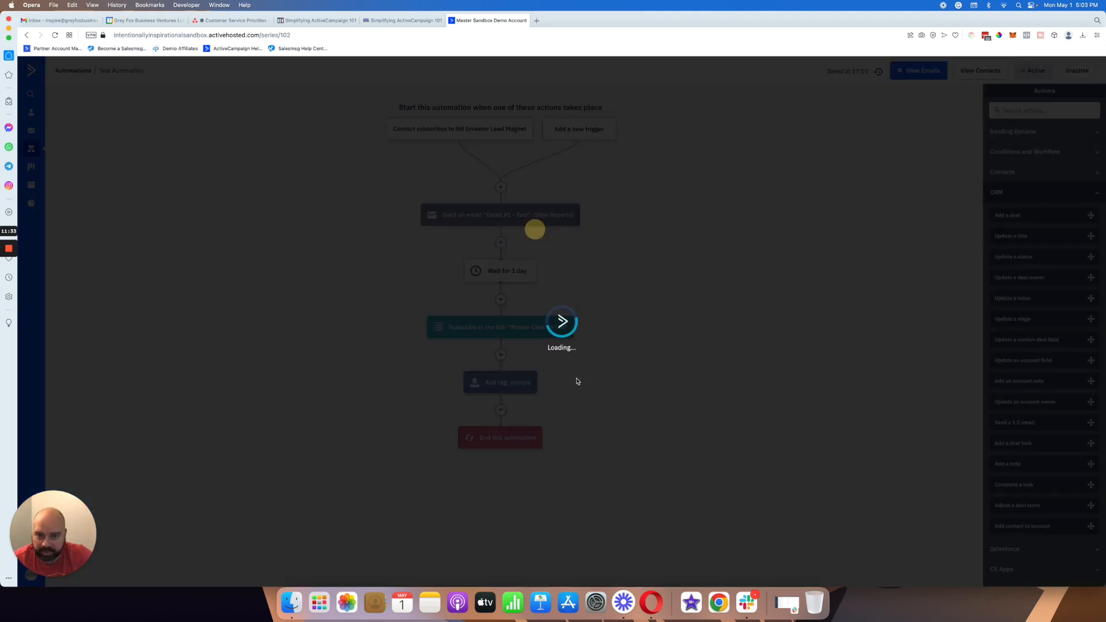
pyautogui.moveTo(559, 212)
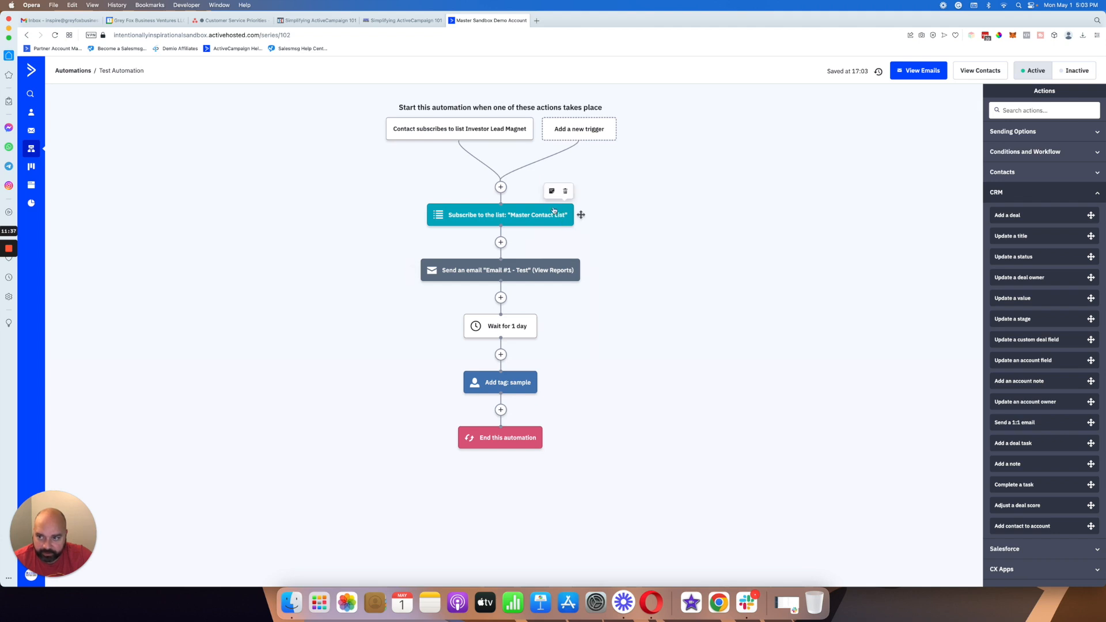
# Return to the overview of all automations and set Test Automation inactive
pyautogui.click(40, 150)
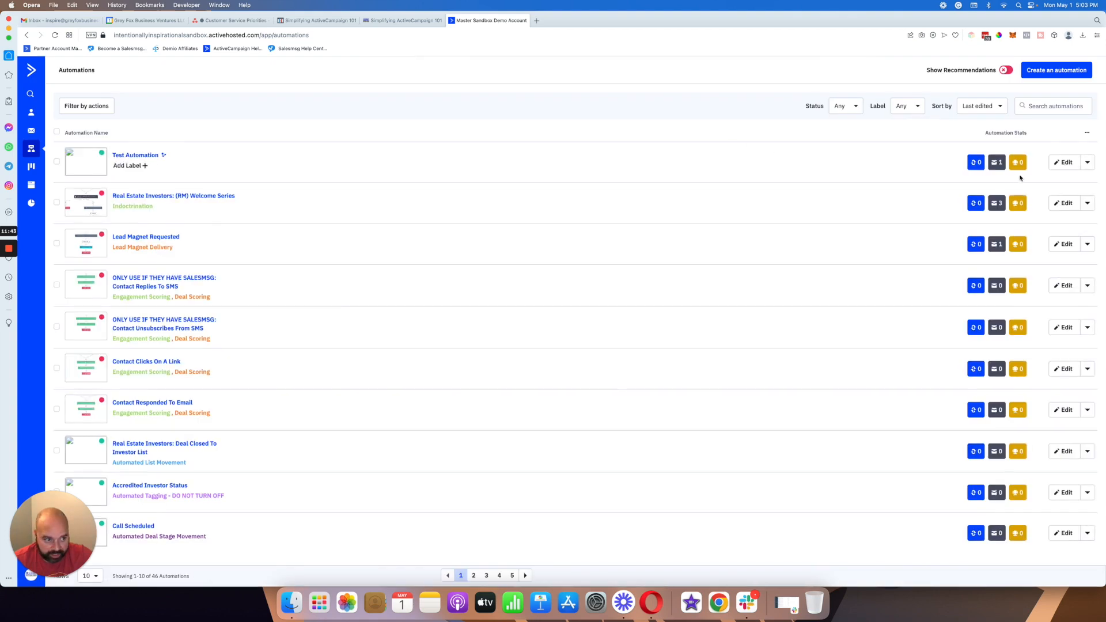
pyautogui.click(1087, 164)
pyautogui.click(1060, 183)
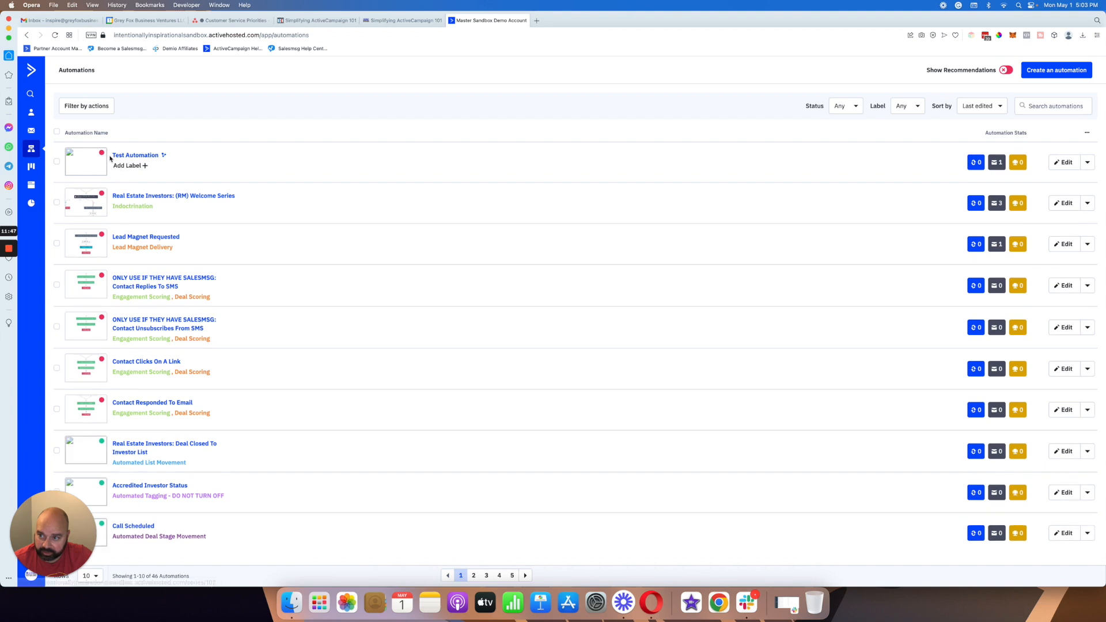
pyautogui.click(56, 162)
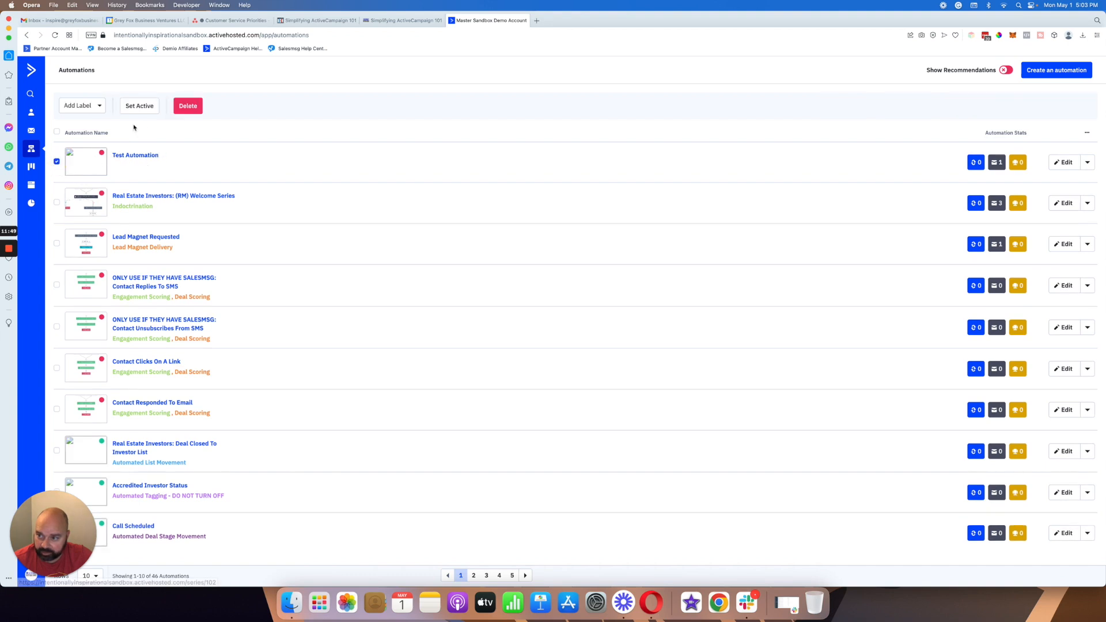
pyautogui.click(187, 105)
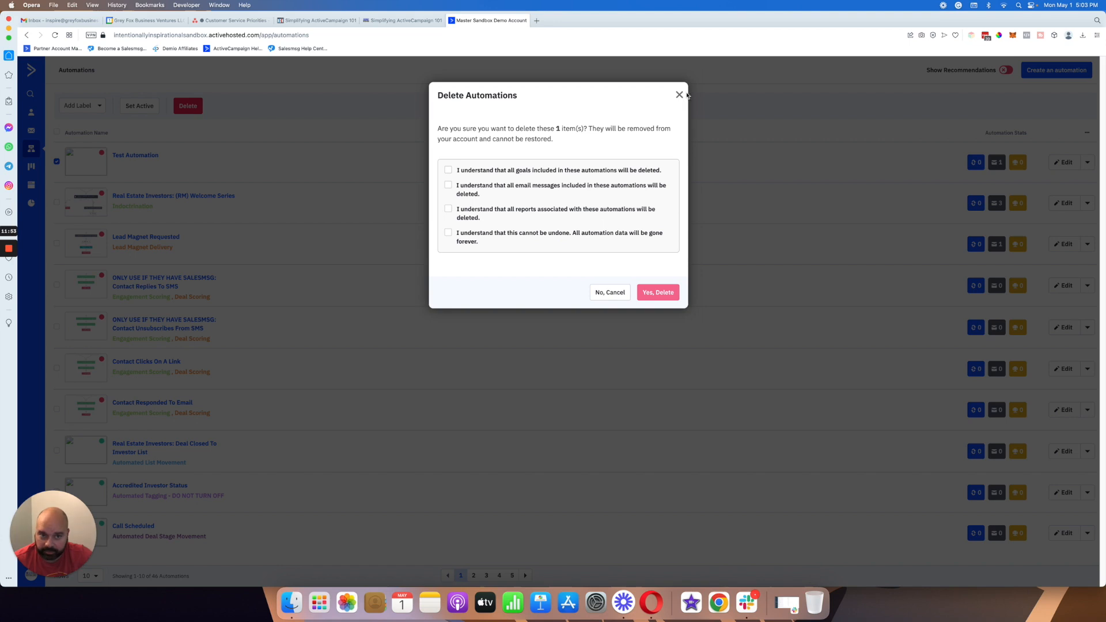
pyautogui.click(613, 291)
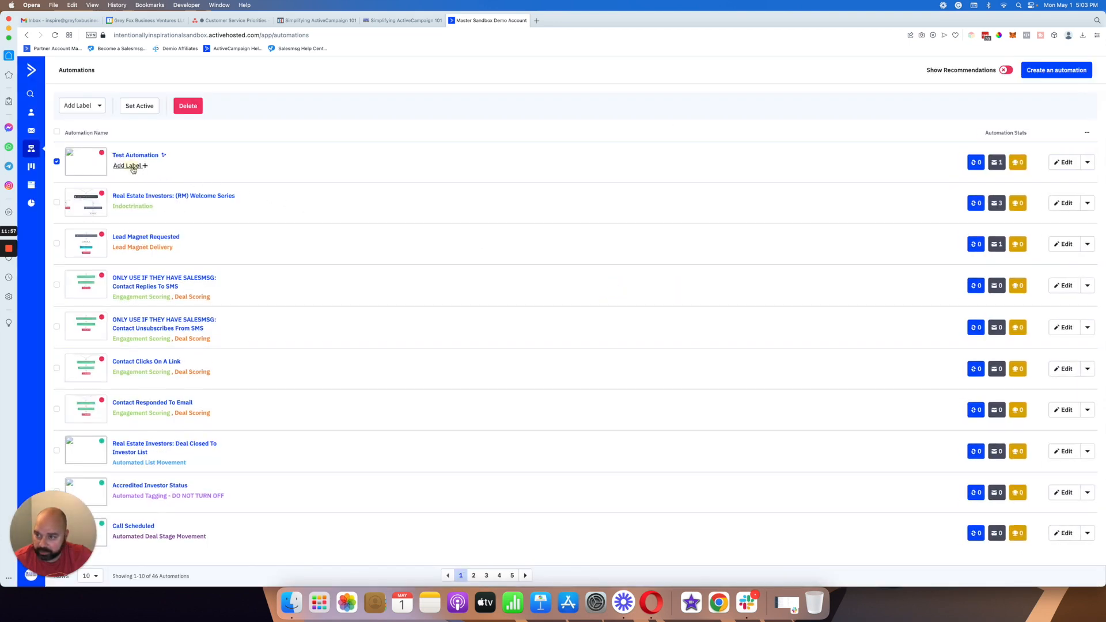
# Create a teal-green label named TEST LABRL and apply it to Test Automation
pyautogui.click(133, 167)
pyautogui.scroll(-5, 167, 248)
pyautogui.click(156, 301)
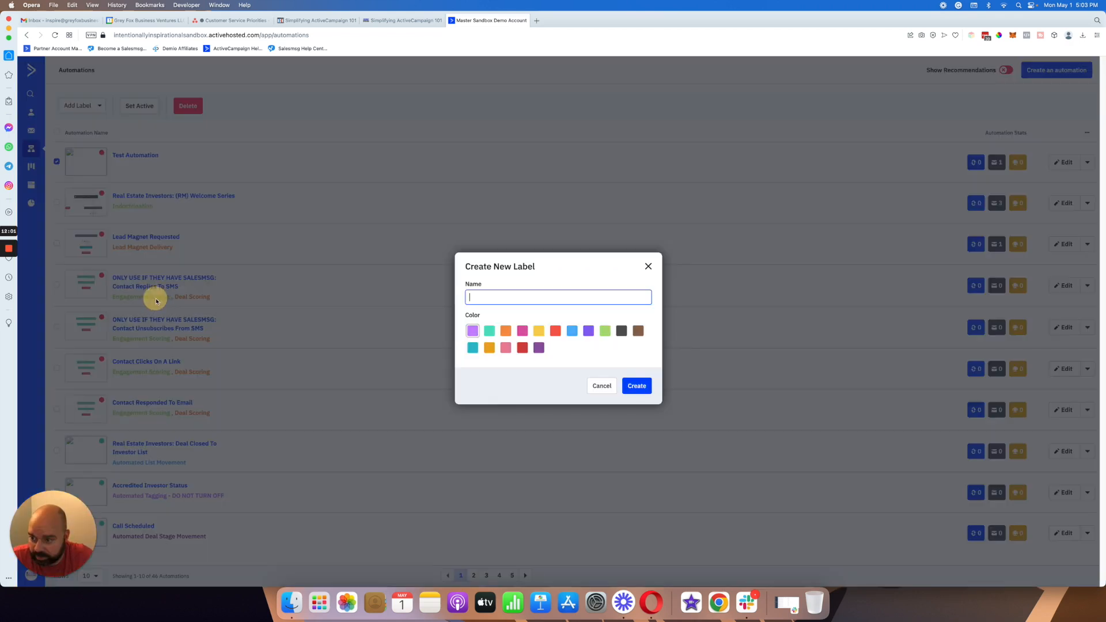
pyautogui.click(489, 331)
pyautogui.click(496, 298)
pyautogui.write('TEST ')
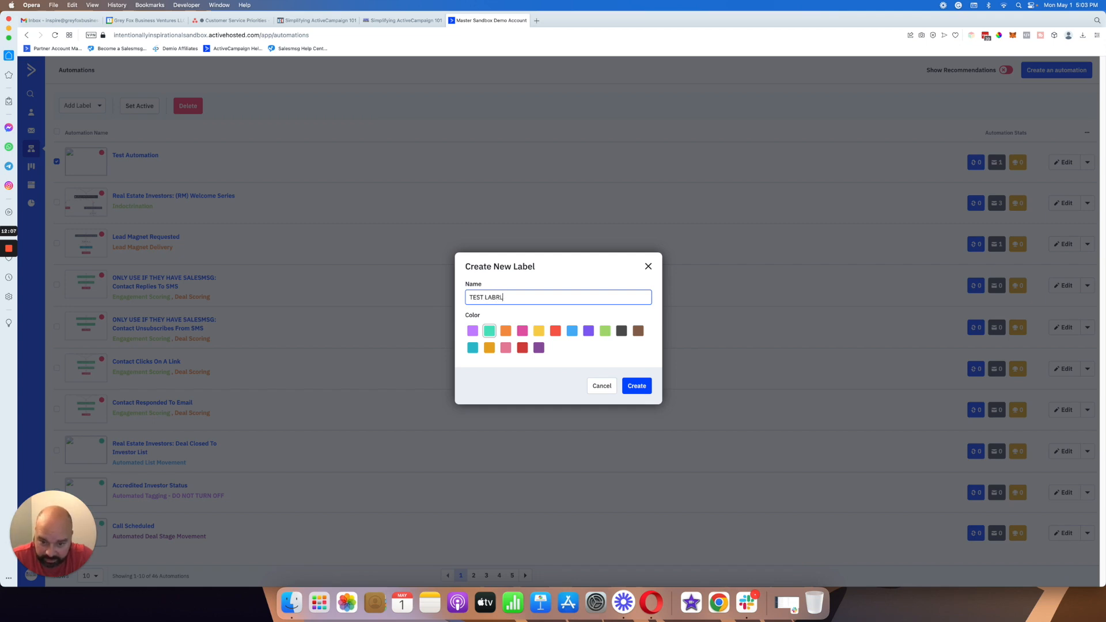
pyautogui.write('LABRL')
pyautogui.click(641, 388)
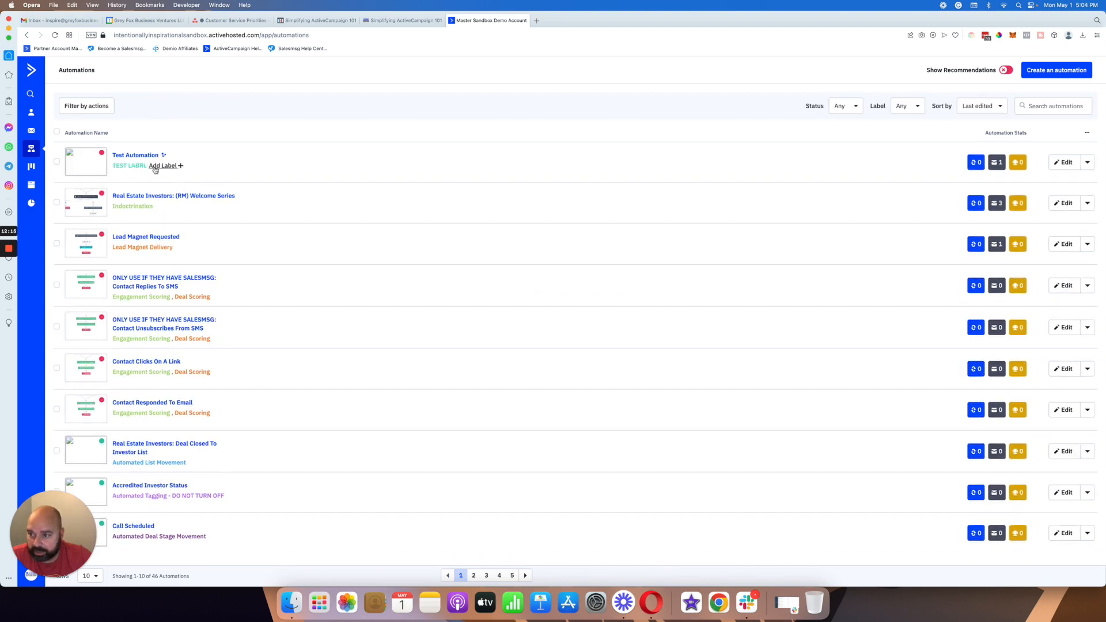
pyautogui.click(155, 167)
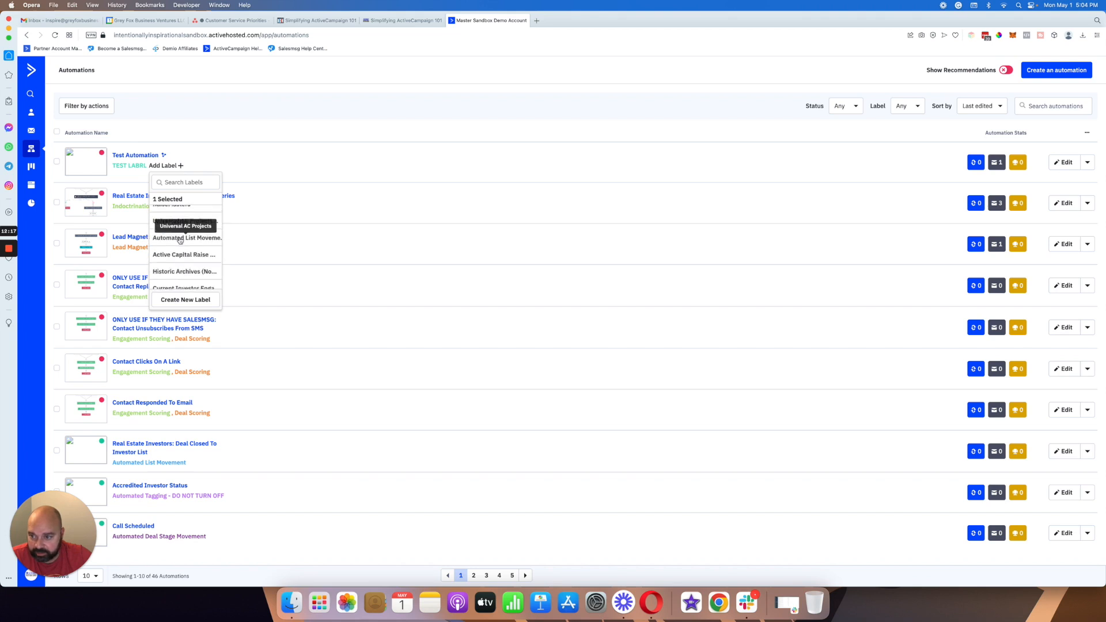
pyautogui.scroll(5, 202, 252)
pyautogui.click(203, 132)
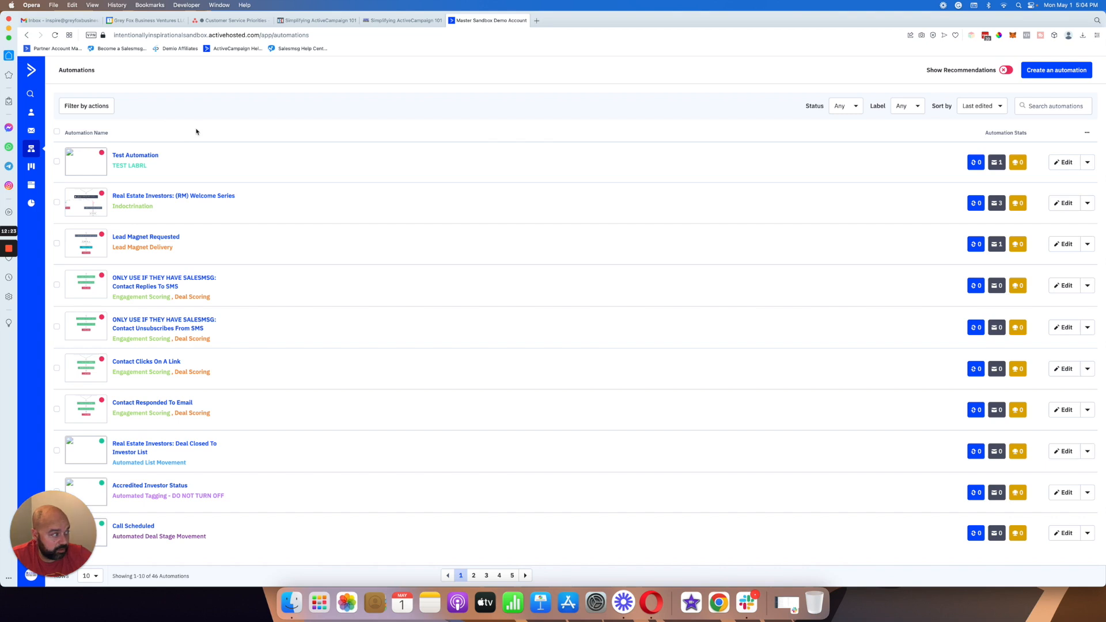
pyautogui.moveTo(17, 242)
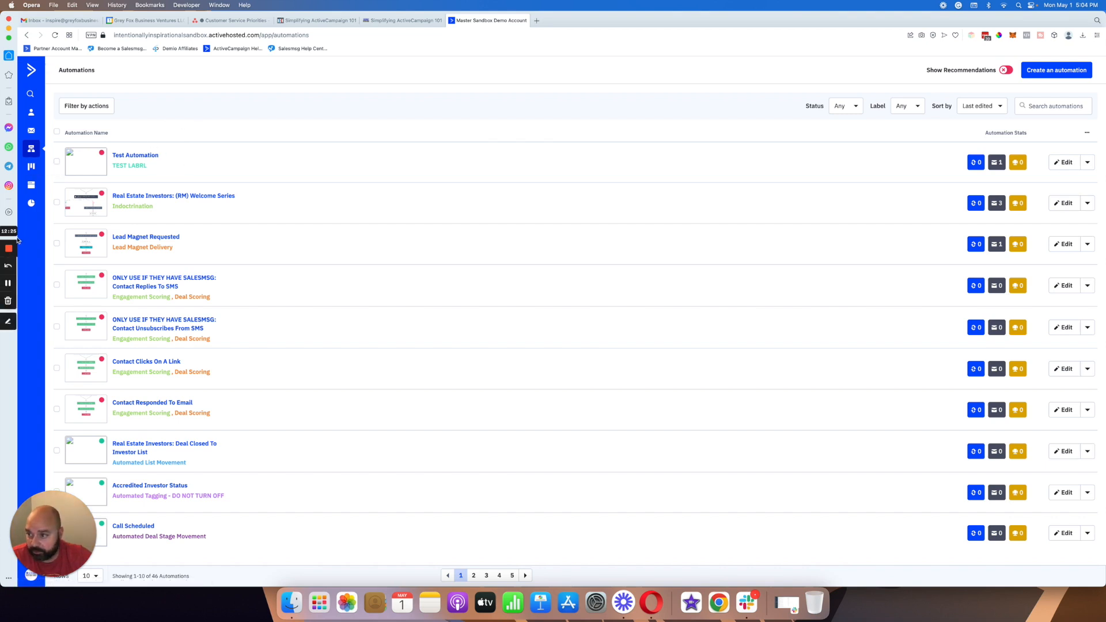
# Apply the TEST LABRL label to only the 5 Steps Download form in the forms overview
pyautogui.click(34, 189)
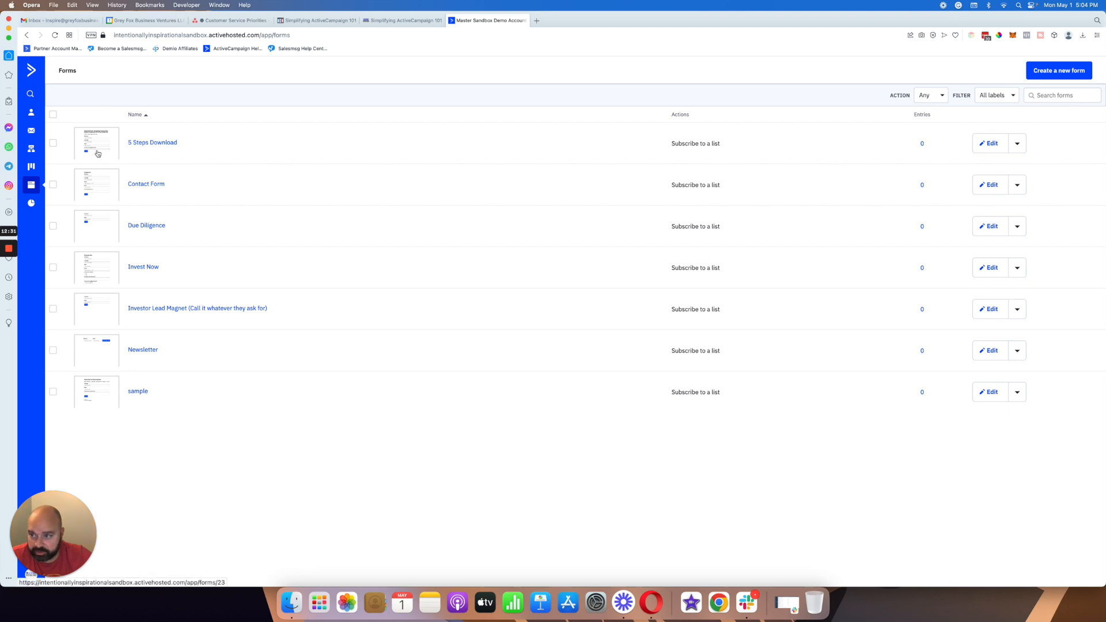
pyautogui.click(53, 114)
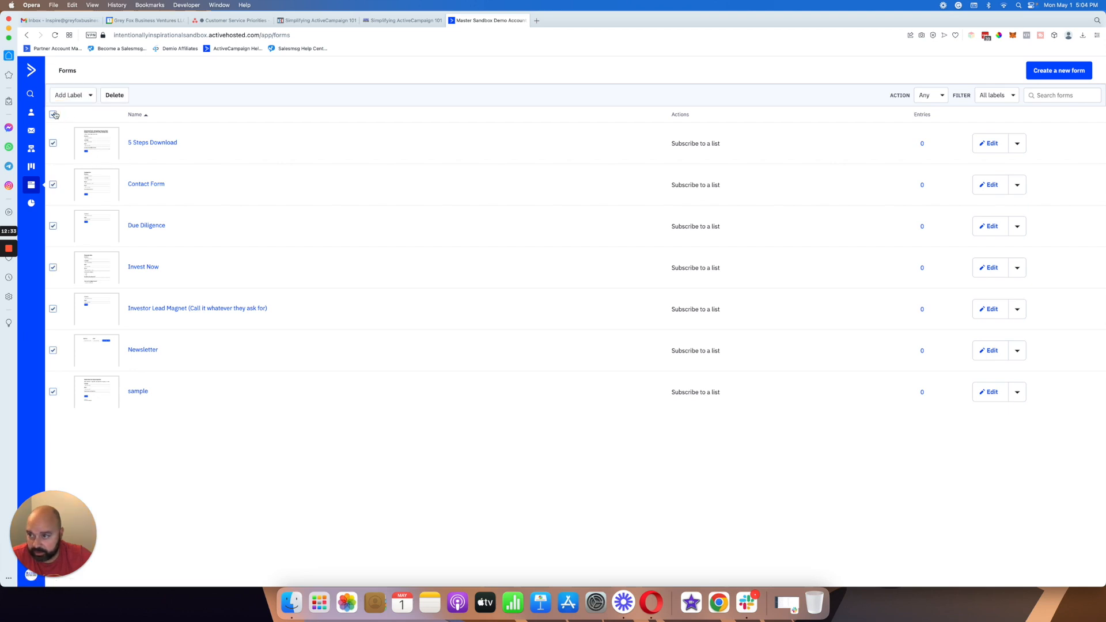
pyautogui.click(53, 115)
pyautogui.click(53, 142)
pyautogui.click(78, 97)
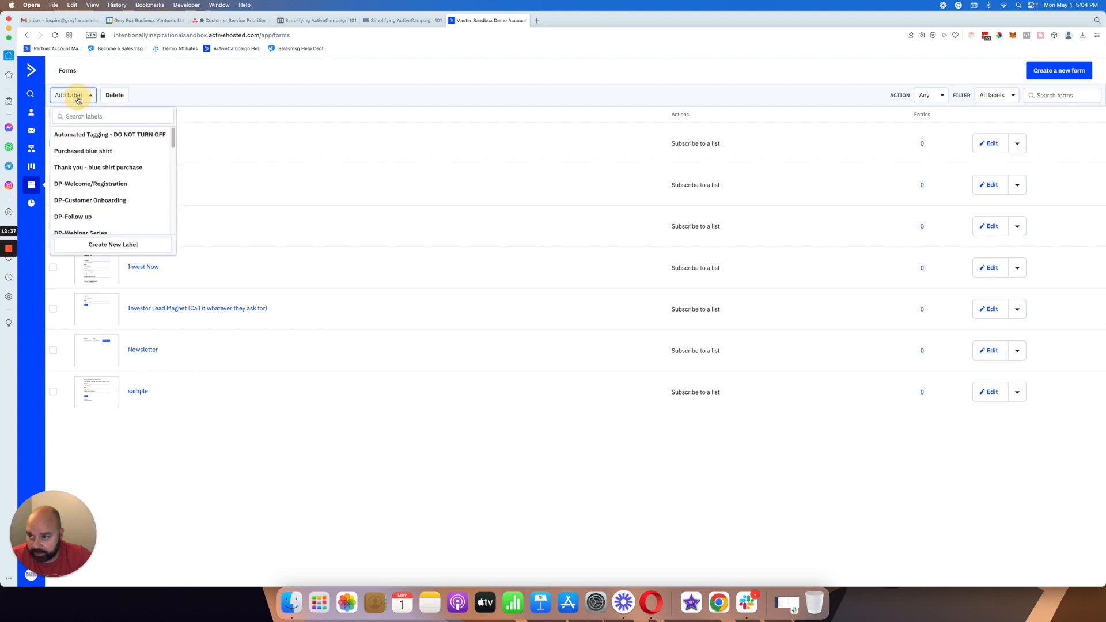
pyautogui.scroll(-10, 98, 171)
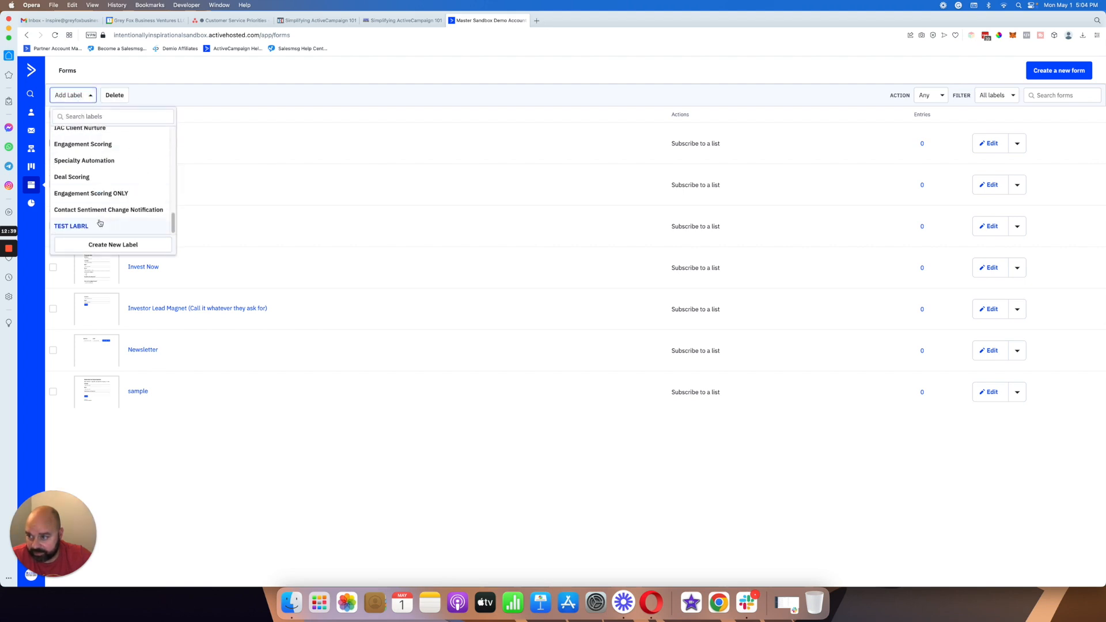
pyautogui.click(100, 224)
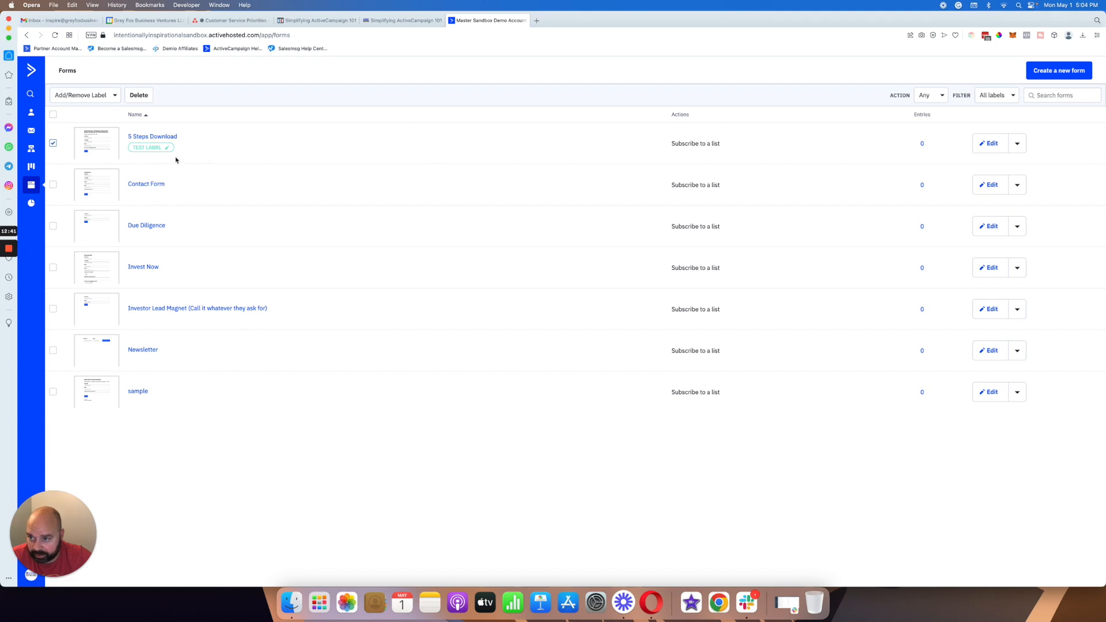
# Rename the 5 Steps Download form's label to TEST LABEL, and remove that label from the form
pyautogui.click(167, 148)
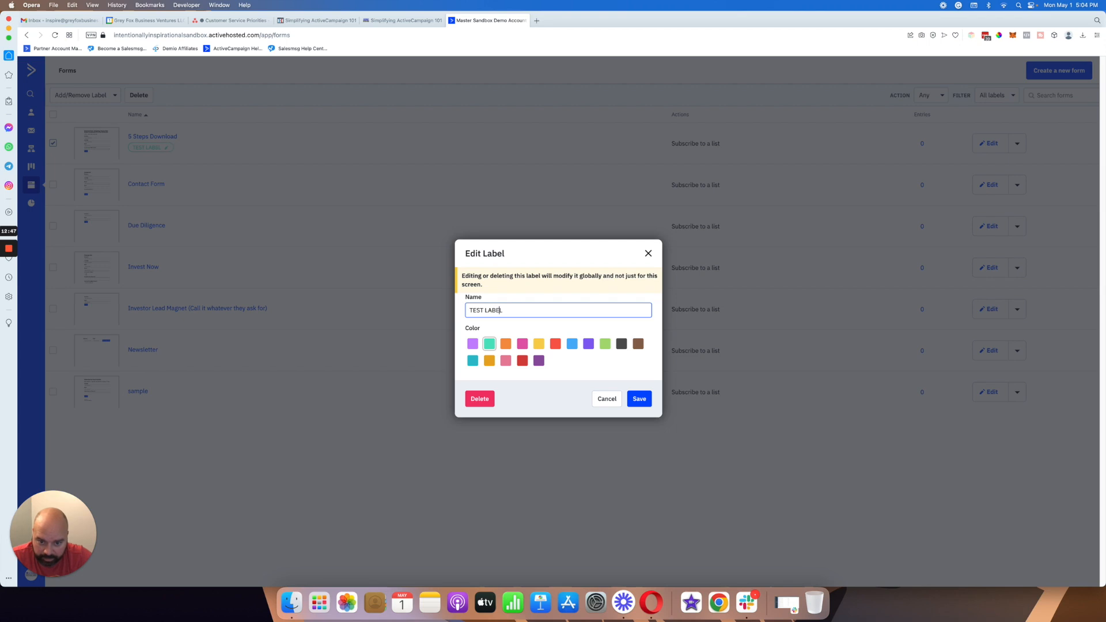
pyautogui.click(638, 397)
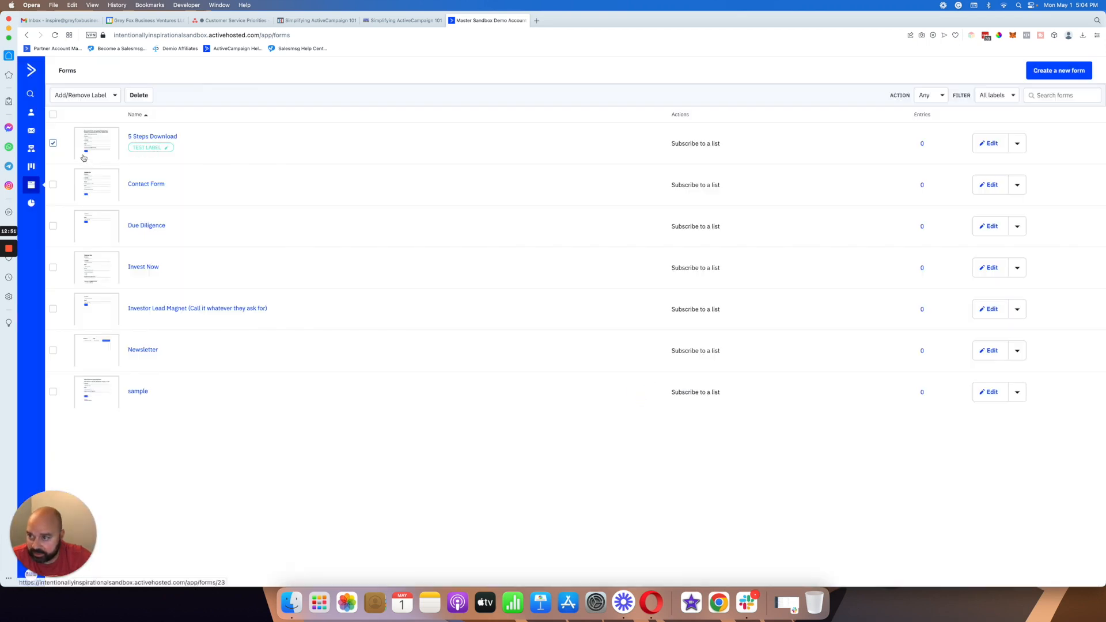
pyautogui.click(86, 95)
pyautogui.scroll(-5, 110, 190)
pyautogui.click(103, 223)
pyautogui.click(53, 143)
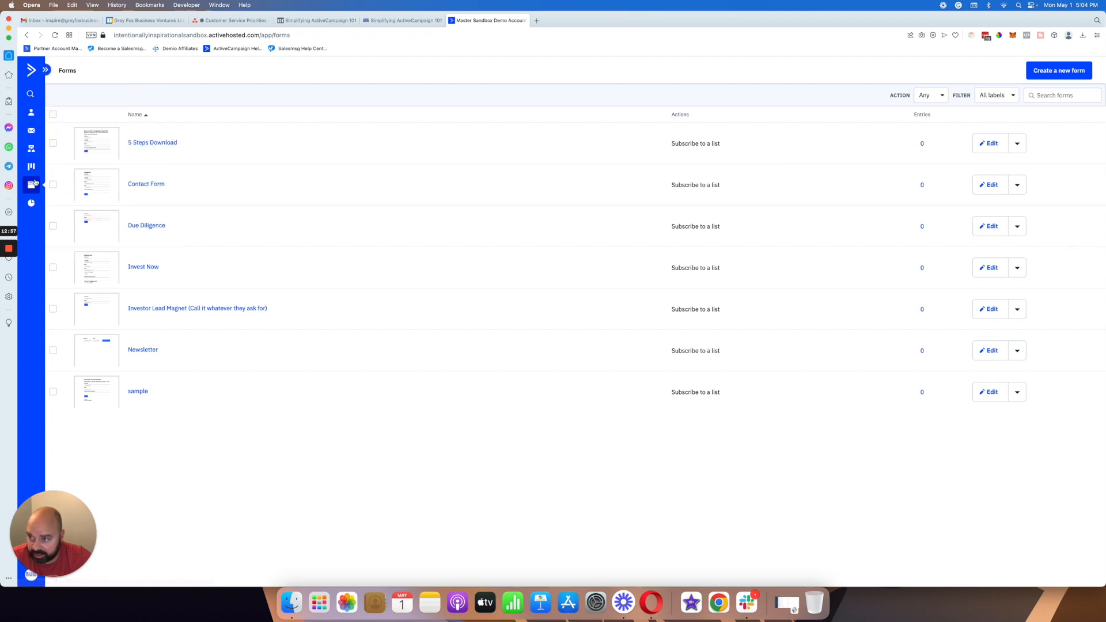
# Return to the automations overview and remove the TEST LABEL label from Test Automation
pyautogui.click(31, 149)
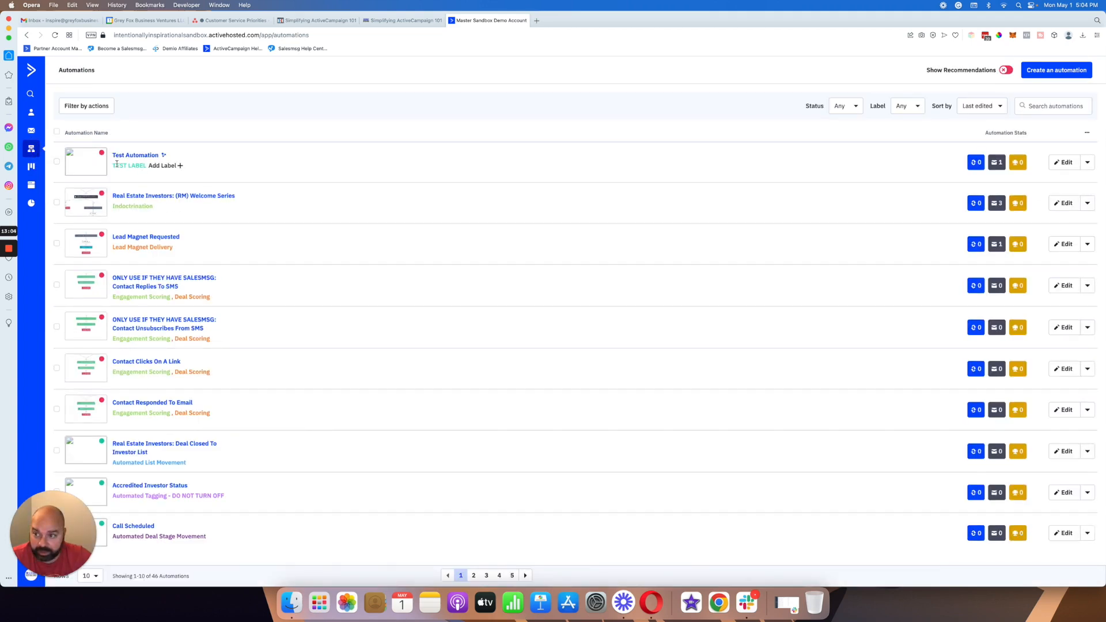
pyautogui.click(163, 166)
pyautogui.scroll(-5, 182, 233)
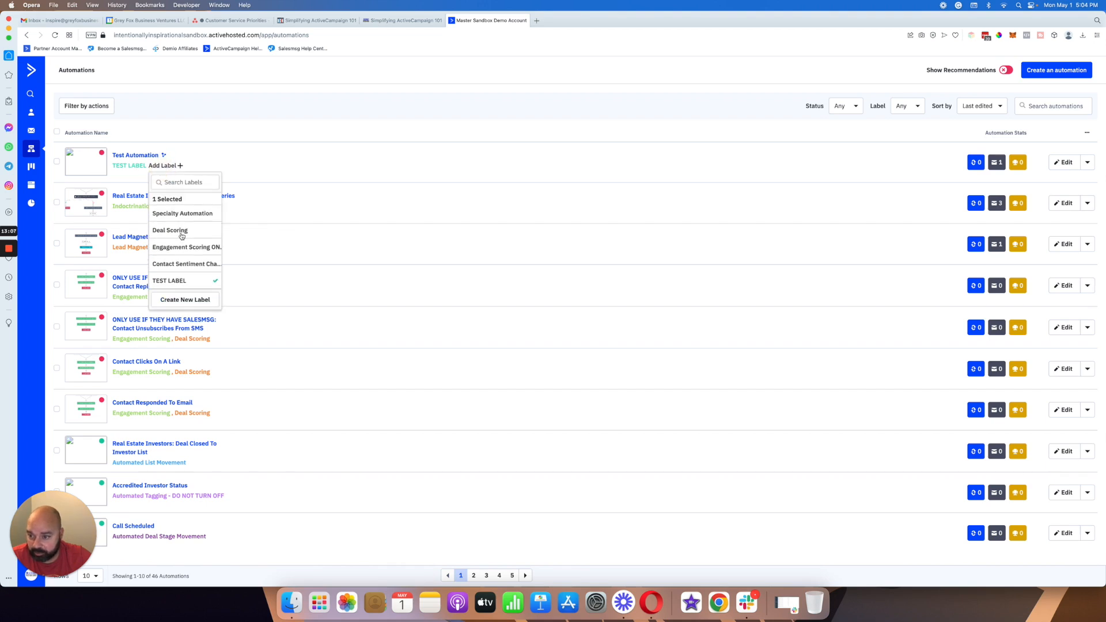
pyautogui.click(183, 281)
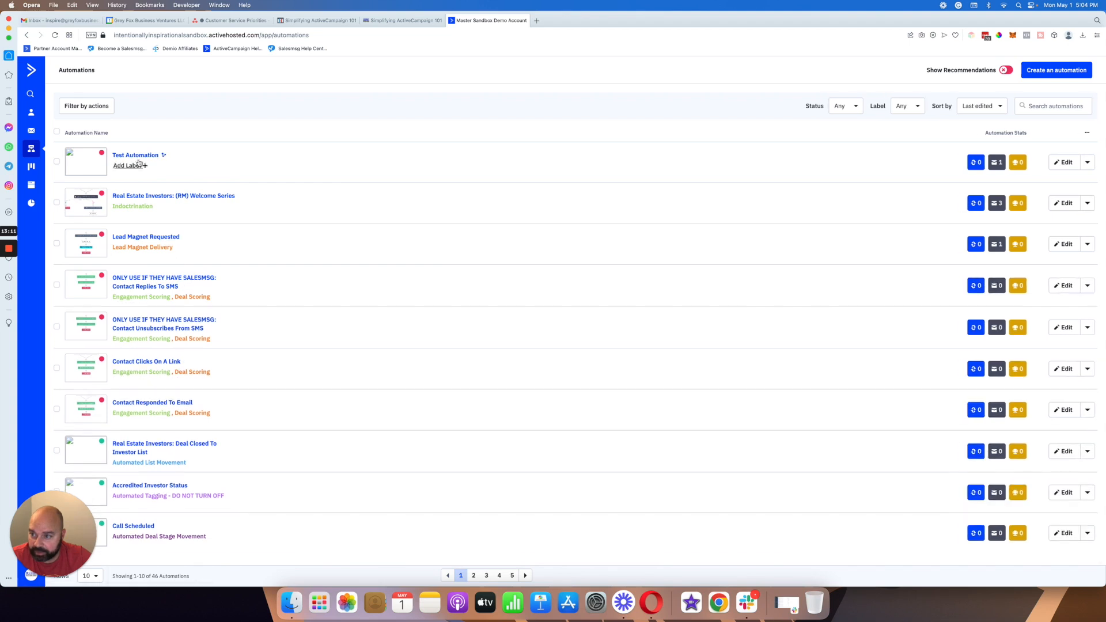
# Apply the Automated Tagging - DO NOT TURN OFF and Purchased blue shirt labels to Test Automation
pyautogui.click(144, 165)
pyautogui.click(150, 211)
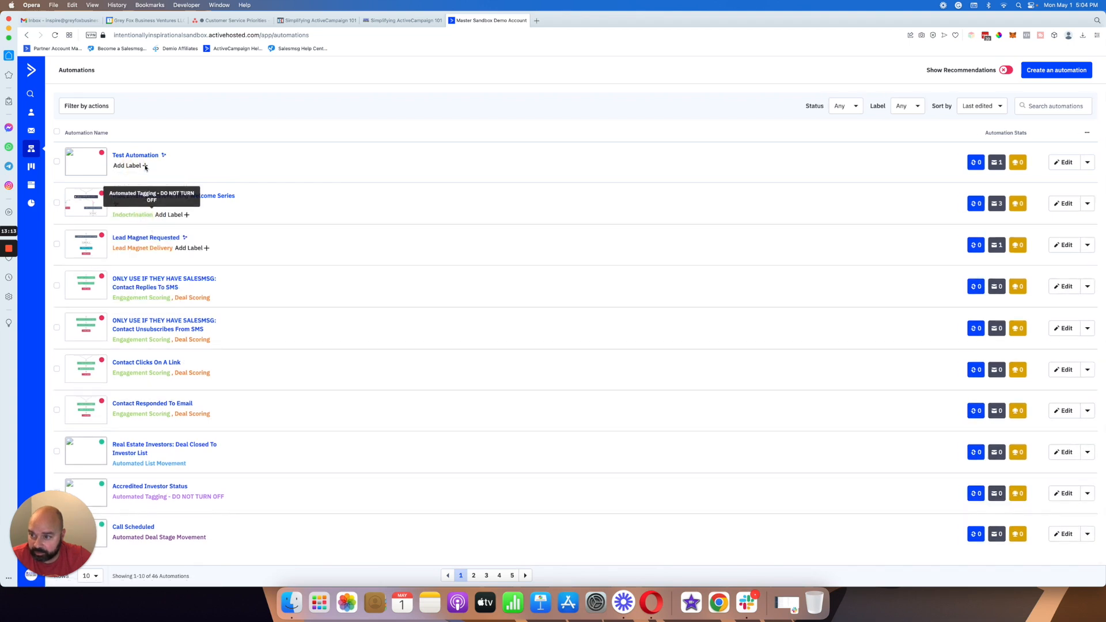
pyautogui.click(141, 174)
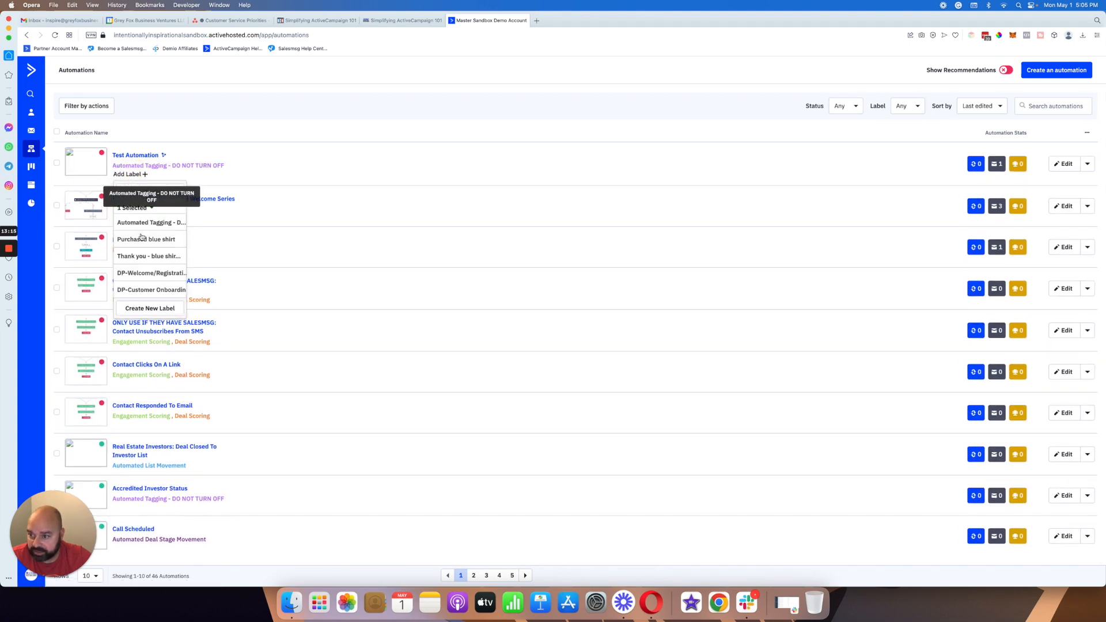
pyautogui.click(141, 238)
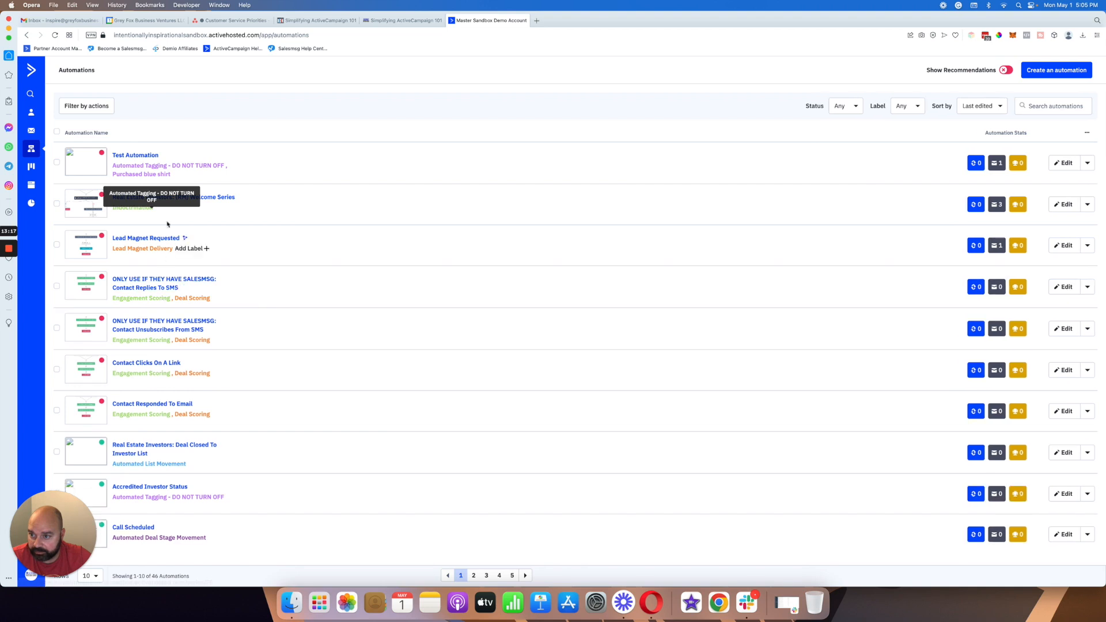
# Try to remove the Automated Tagging - DO NOT TURN OFF and Purchased blue shirt labels from Test Automation
pyautogui.click(176, 172)
pyautogui.click(197, 224)
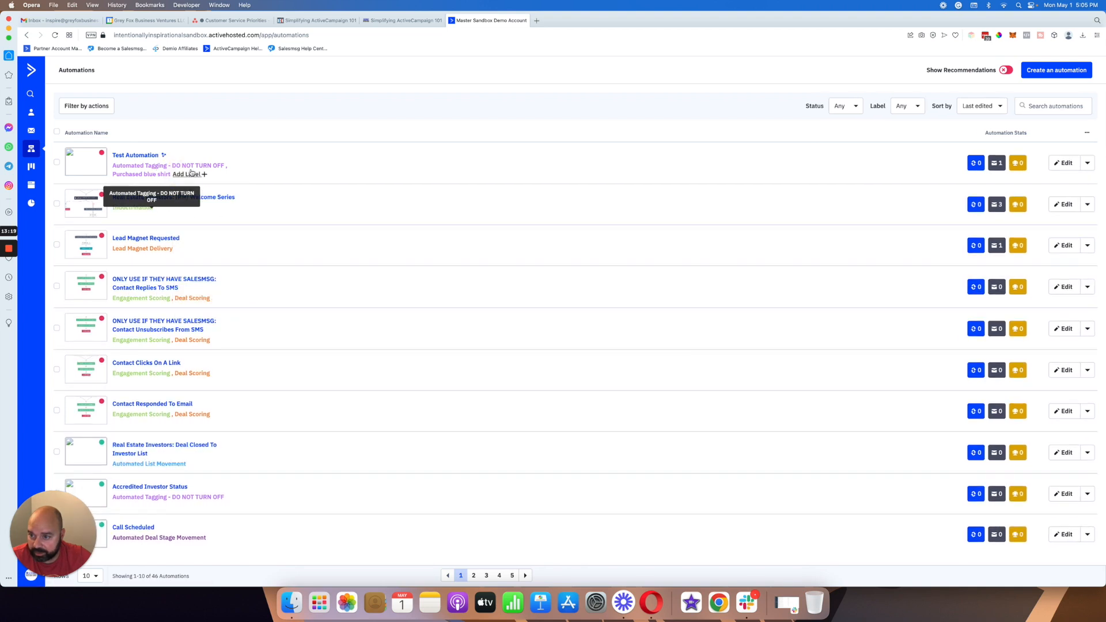
pyautogui.click(178, 174)
pyautogui.click(225, 241)
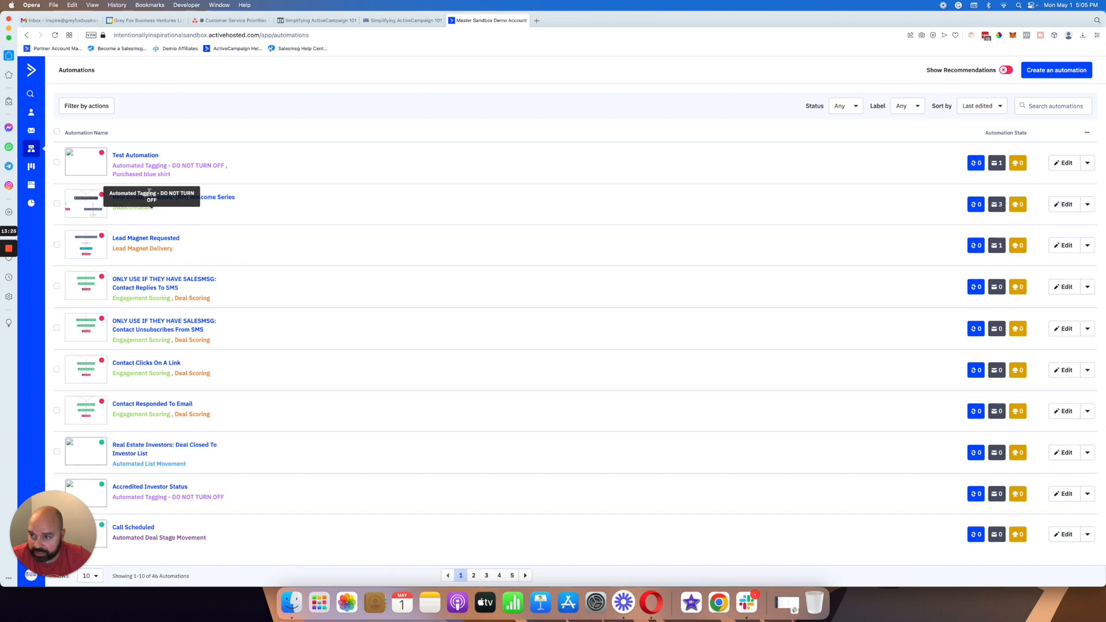
# Reload the automations overview by visiting Campaigns, and remove the Purchased blue shirt and Automated Tagging - DO NOT TURN OFF labels from Test Automation
pyautogui.click(31, 130)
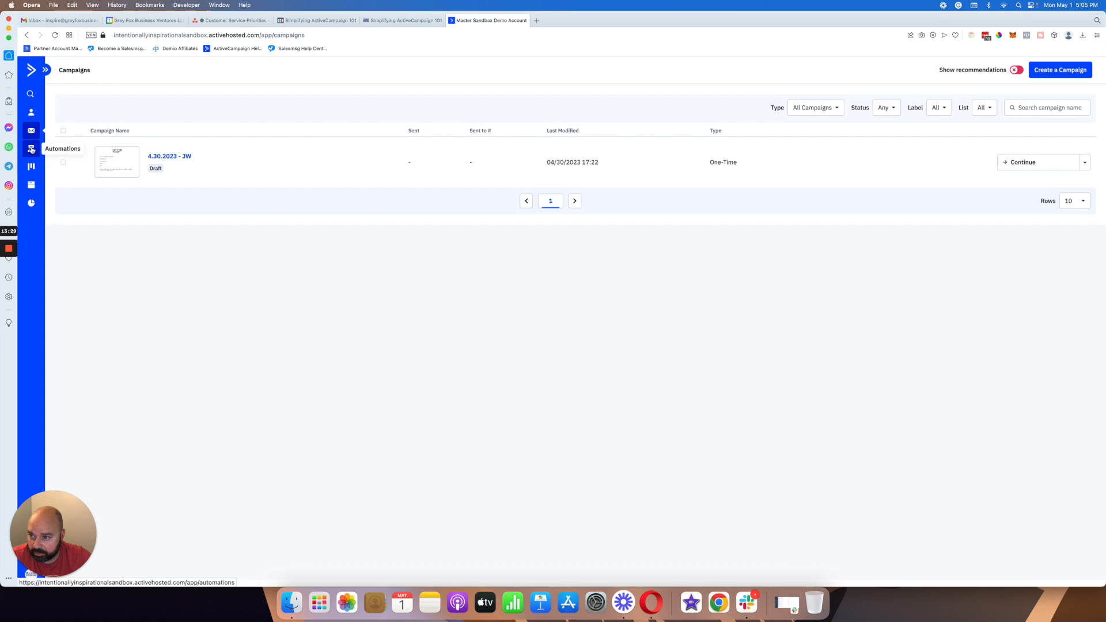
pyautogui.click(31, 148)
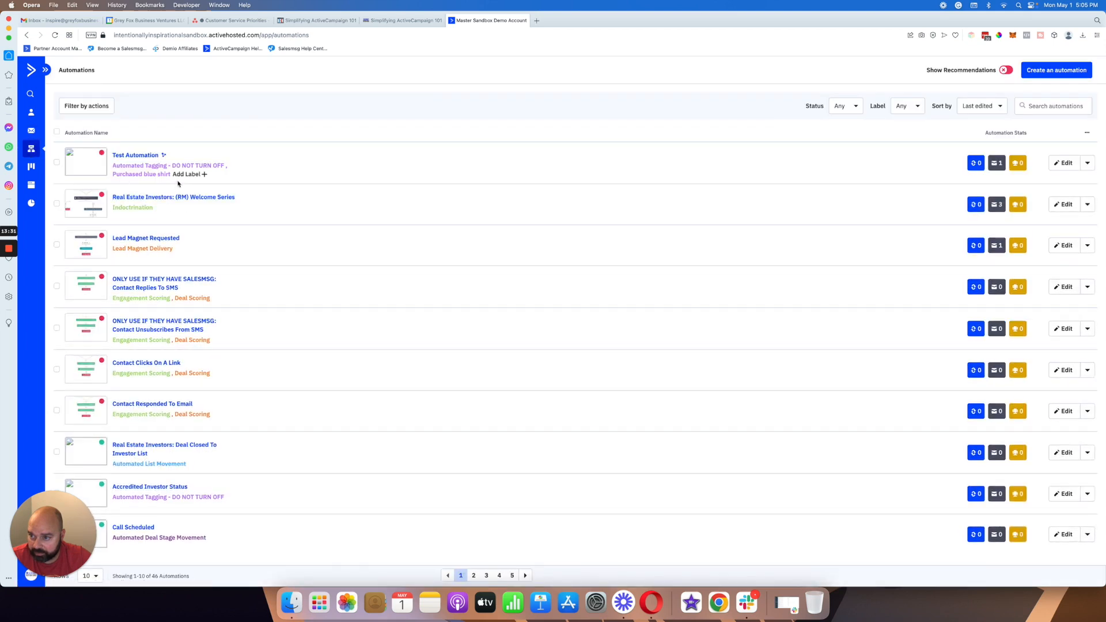
pyautogui.click(185, 174)
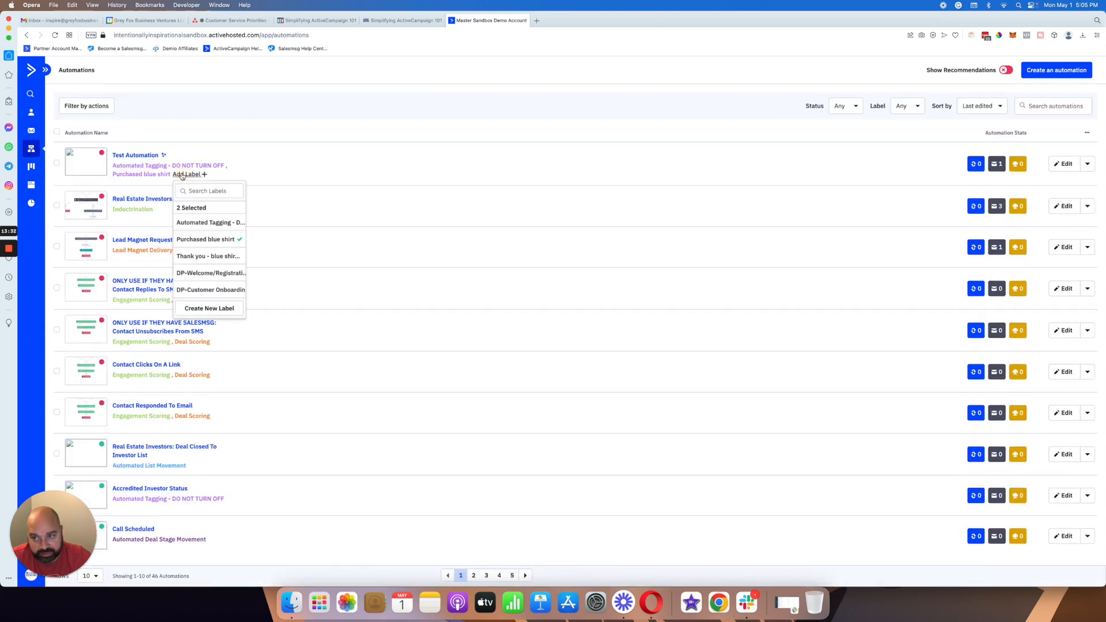
pyautogui.click(205, 239)
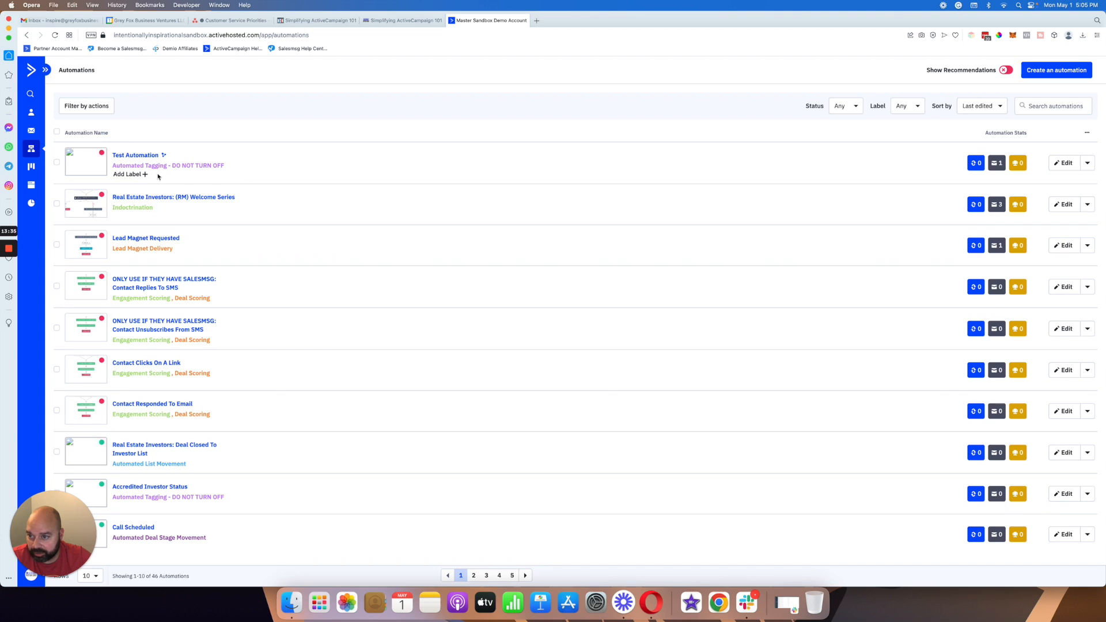
pyautogui.click(128, 174)
pyautogui.scroll(-5, 148, 237)
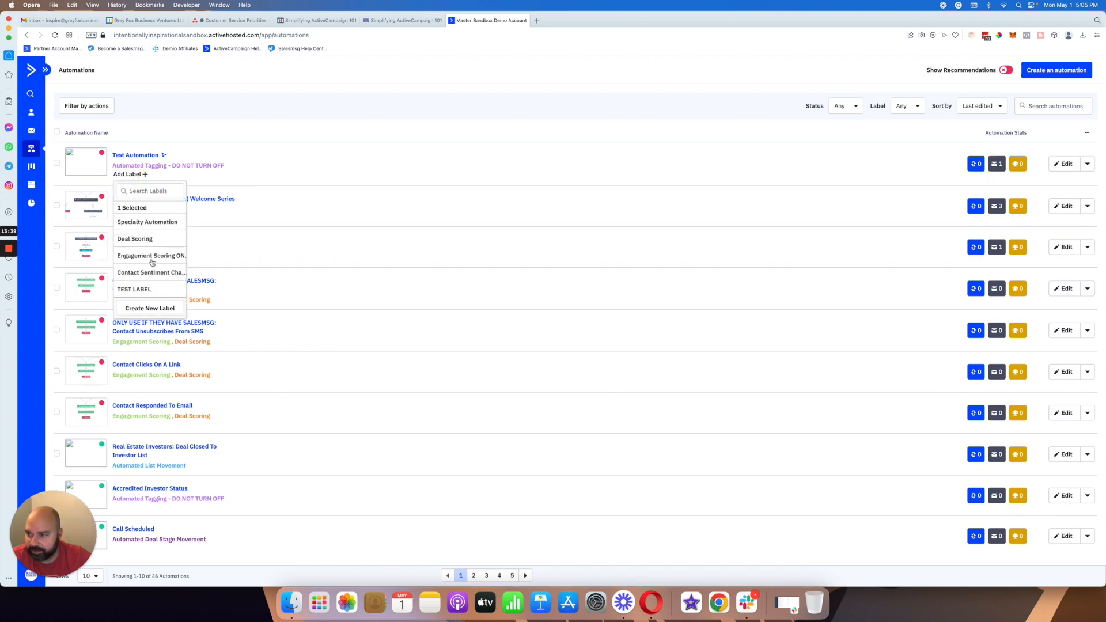
pyautogui.scroll(4, 151, 253)
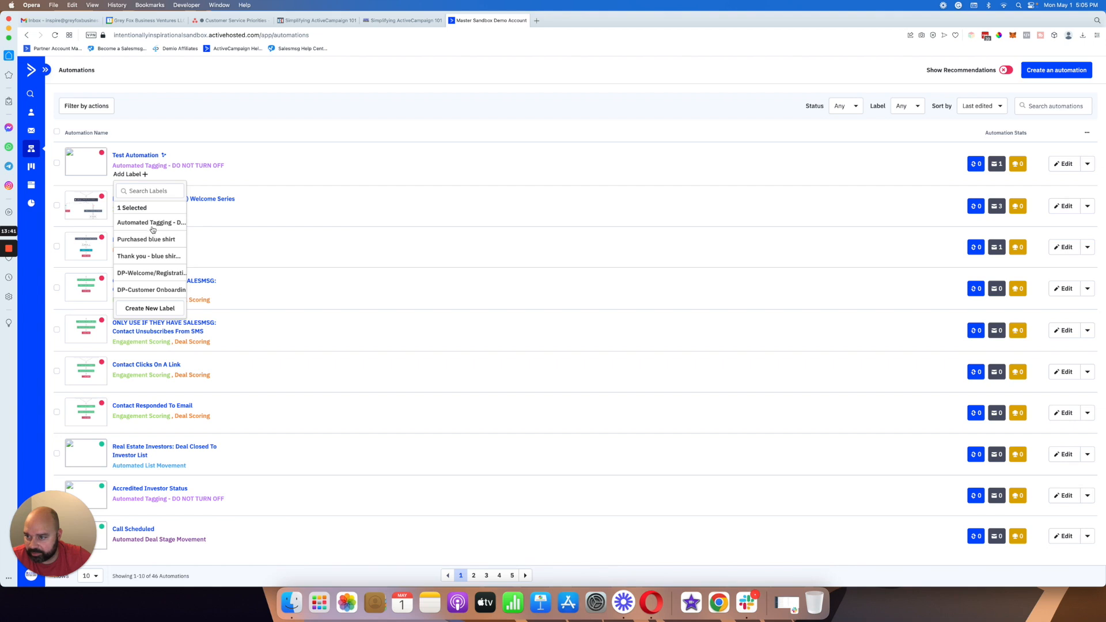
pyautogui.click(151, 223)
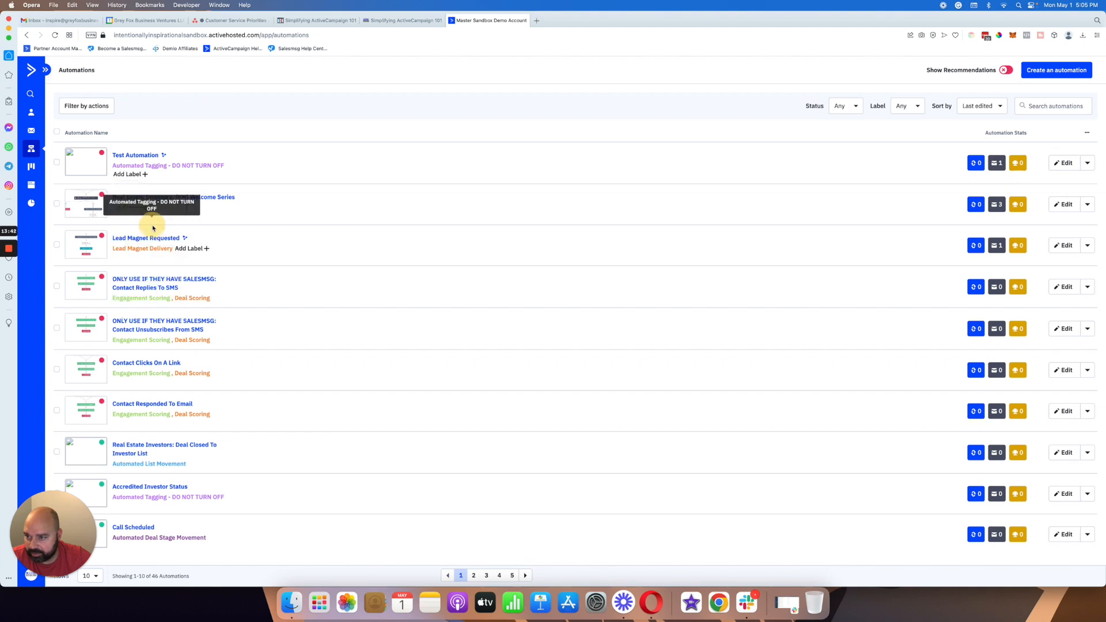
# Delete Test Automation, acknowledging the loss of its goals, email messages, reports and all automation data
pyautogui.click(56, 161)
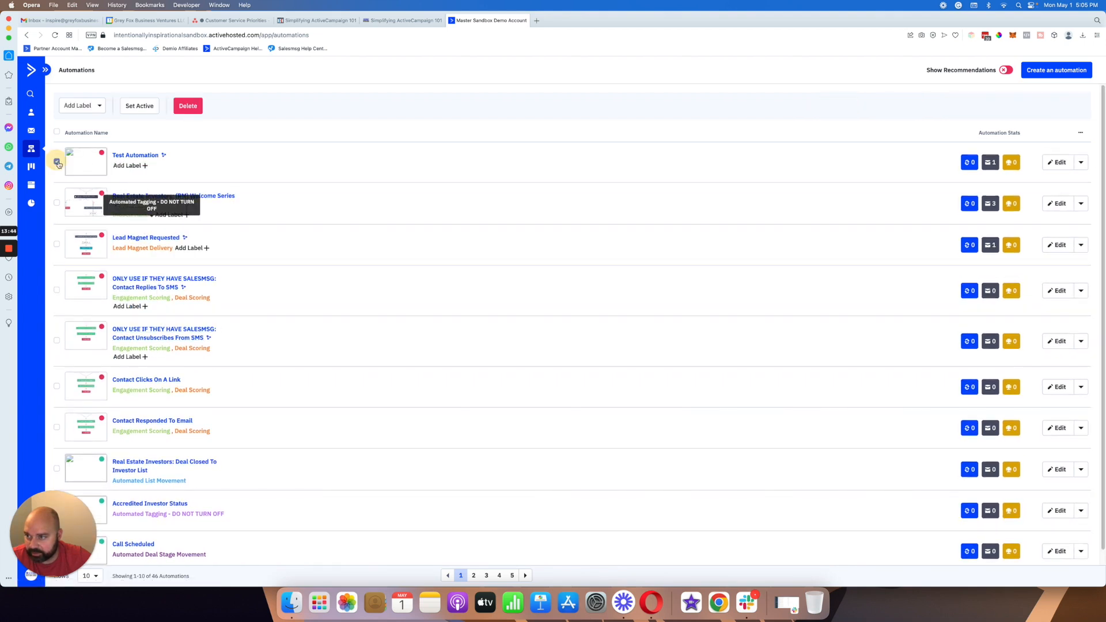
pyautogui.click(185, 113)
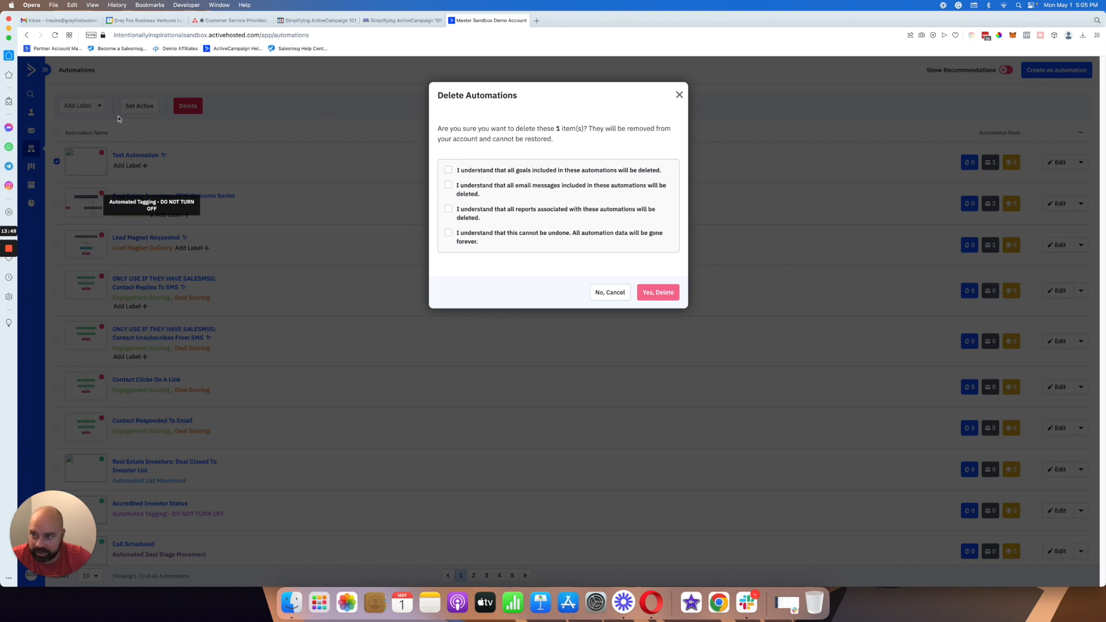
pyautogui.click(448, 170)
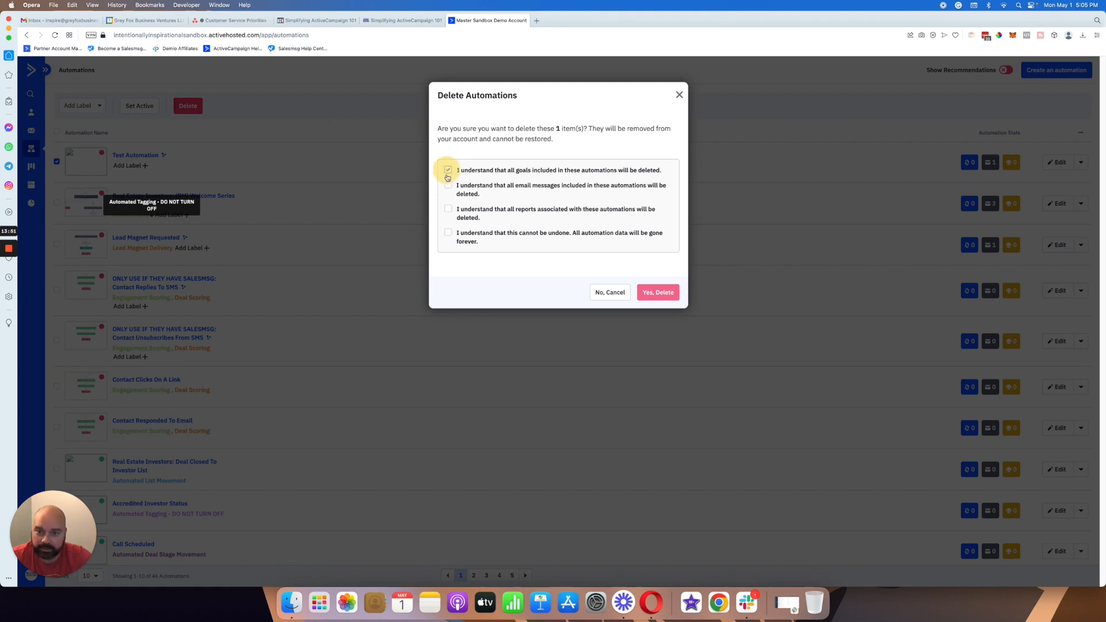
pyautogui.click(448, 186)
pyautogui.click(448, 208)
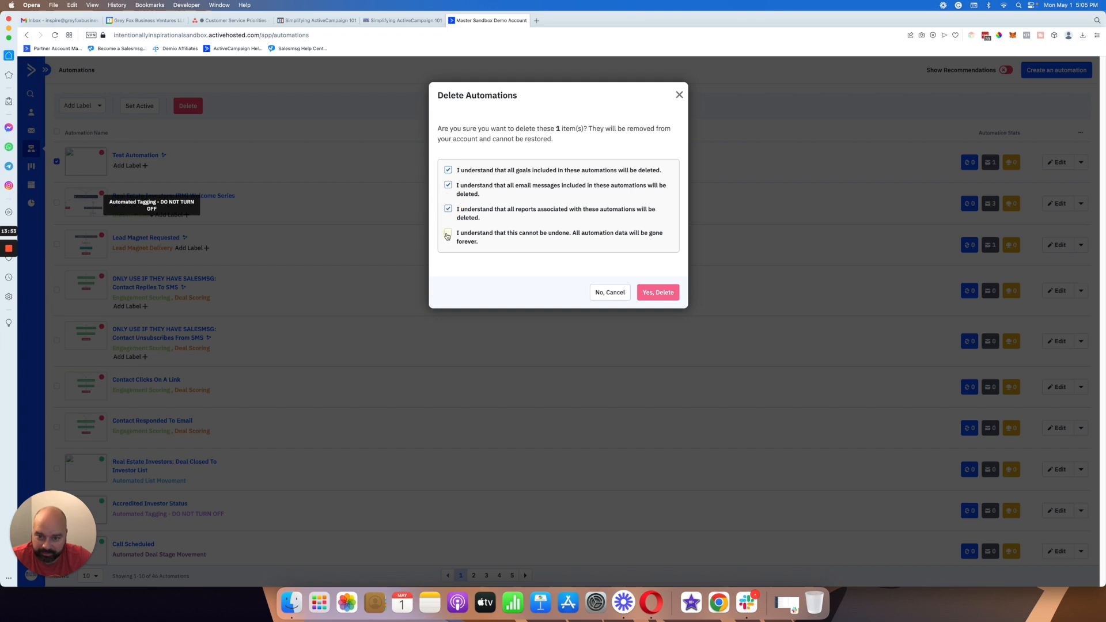
pyautogui.click(447, 234)
pyautogui.click(657, 293)
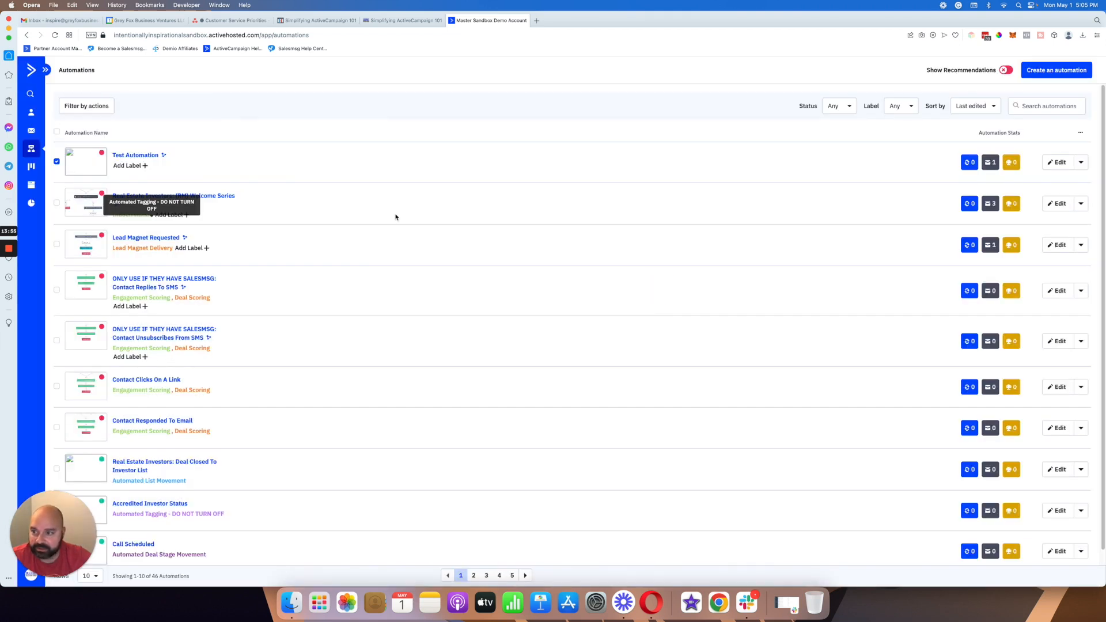